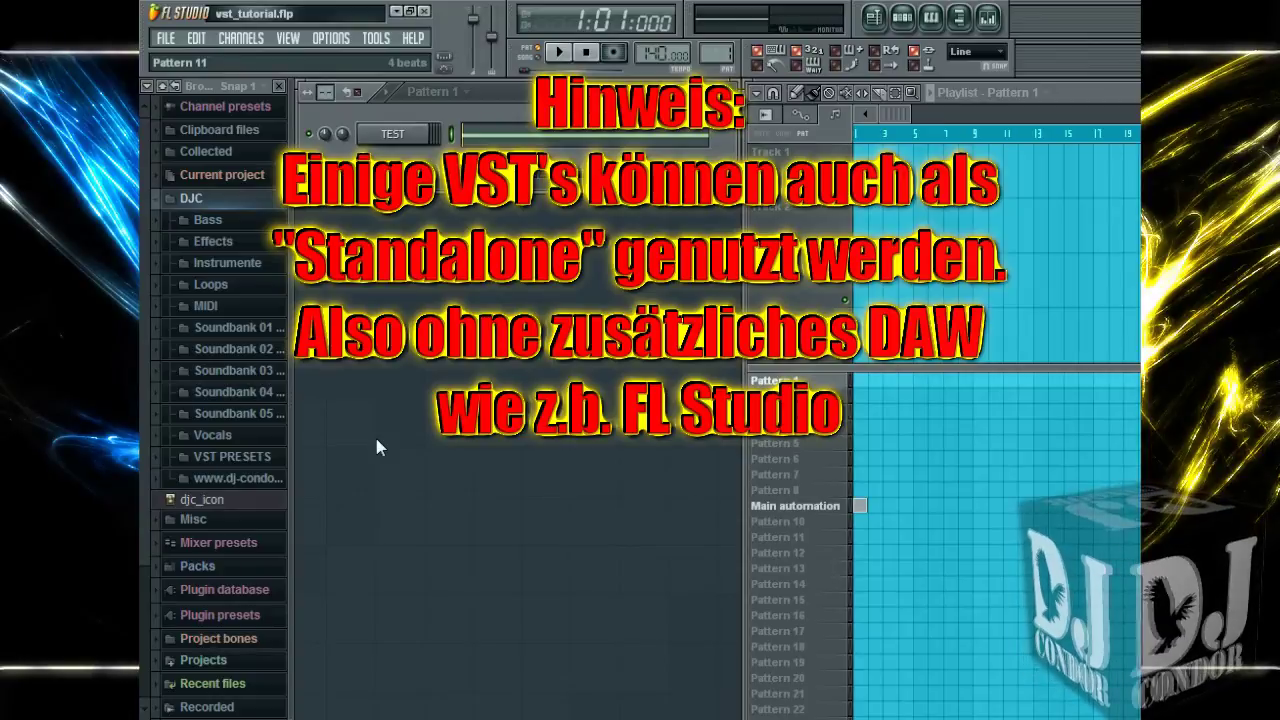
- Open the TEST channel's settings, show its target mixer track in the mixer, and close the settings
{"action": "left_click", "coordinate": [402, 135]}
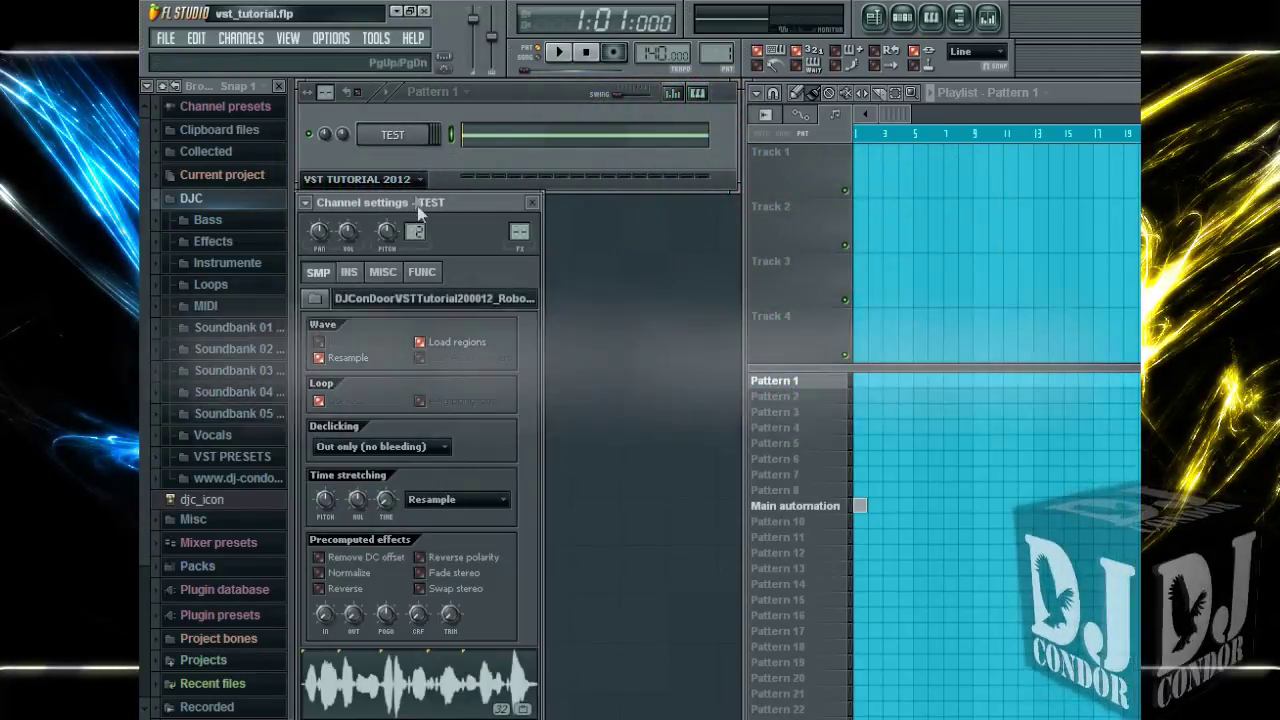
{"action": "left_click_drag", "start_coordinate": [418, 215], "coordinate": [537, 192]}
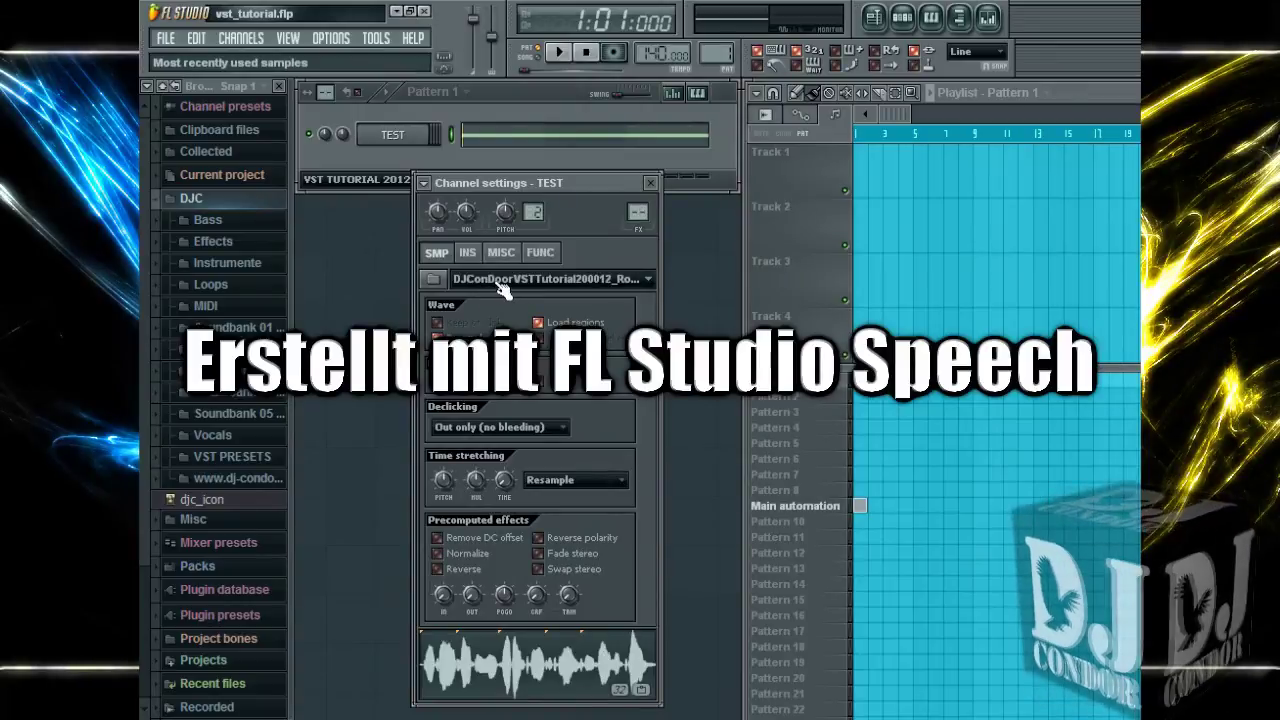
{"action": "left_click", "coordinate": [642, 285]}
{"action": "left_click", "coordinate": [416, 139]}
{"action": "left_click", "coordinate": [416, 139]}
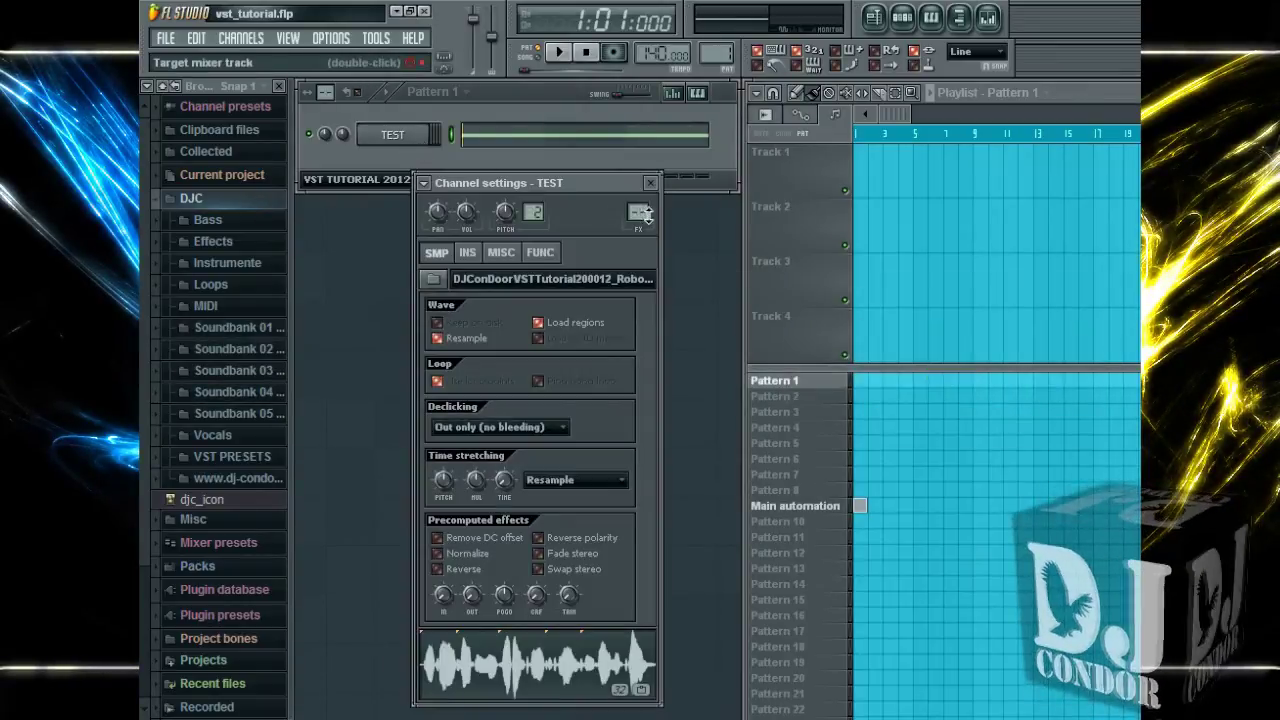
{"action": "double_click", "coordinate": [645, 212]}
{"action": "left_click", "coordinate": [650, 183]}
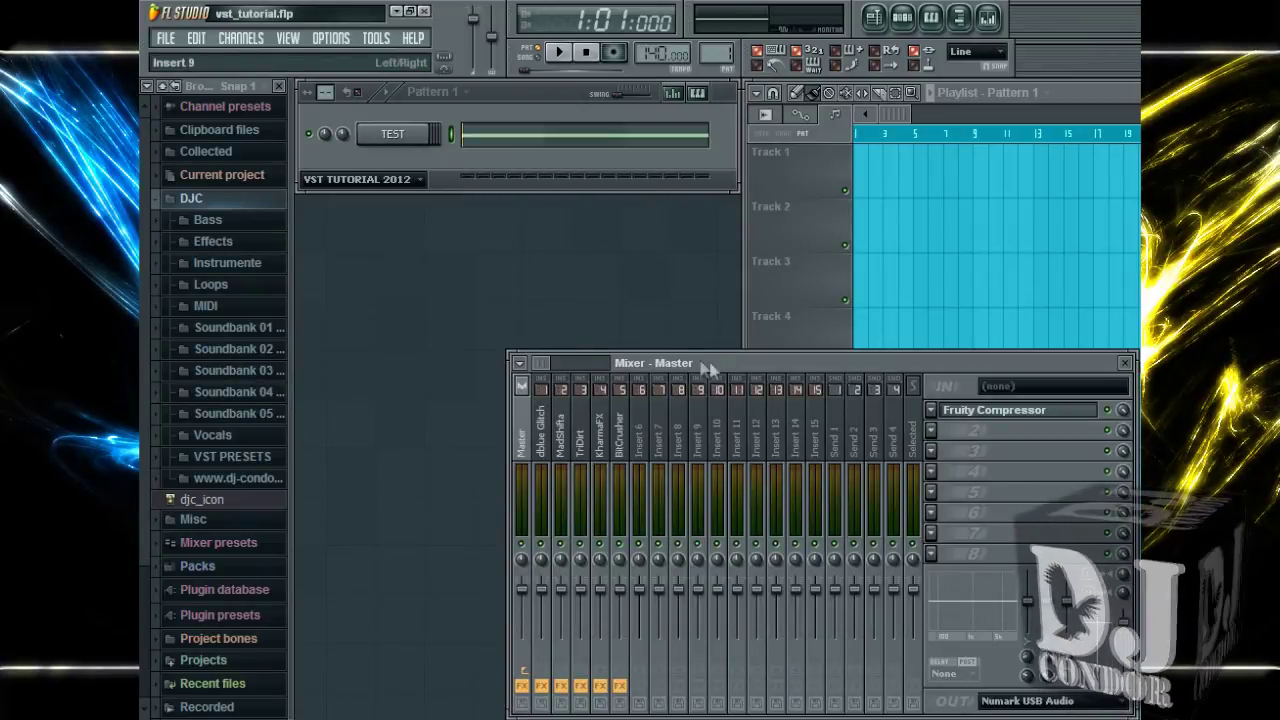
- Look through the effect tracks in the mixer, including BitCrusher, dblue Glitch, MadShifta and KharmaFX
{"action": "left_click", "coordinate": [626, 445]}
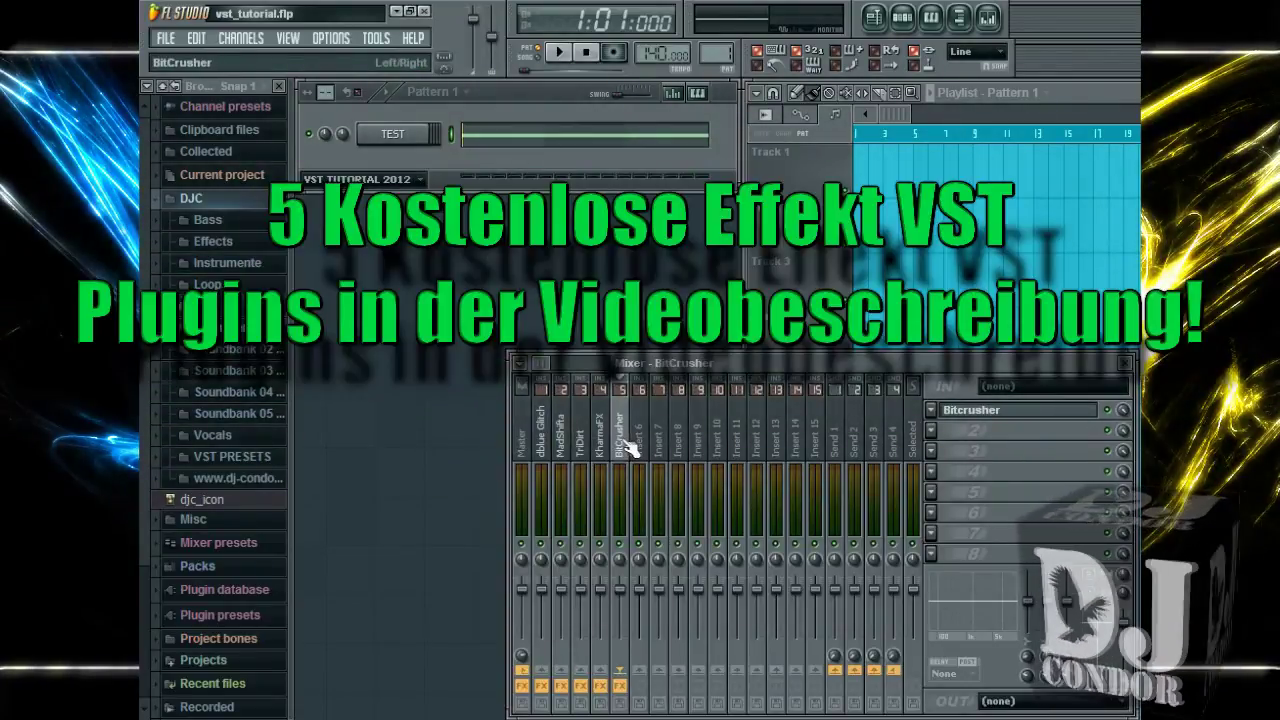
{"action": "left_click", "coordinate": [541, 441]}
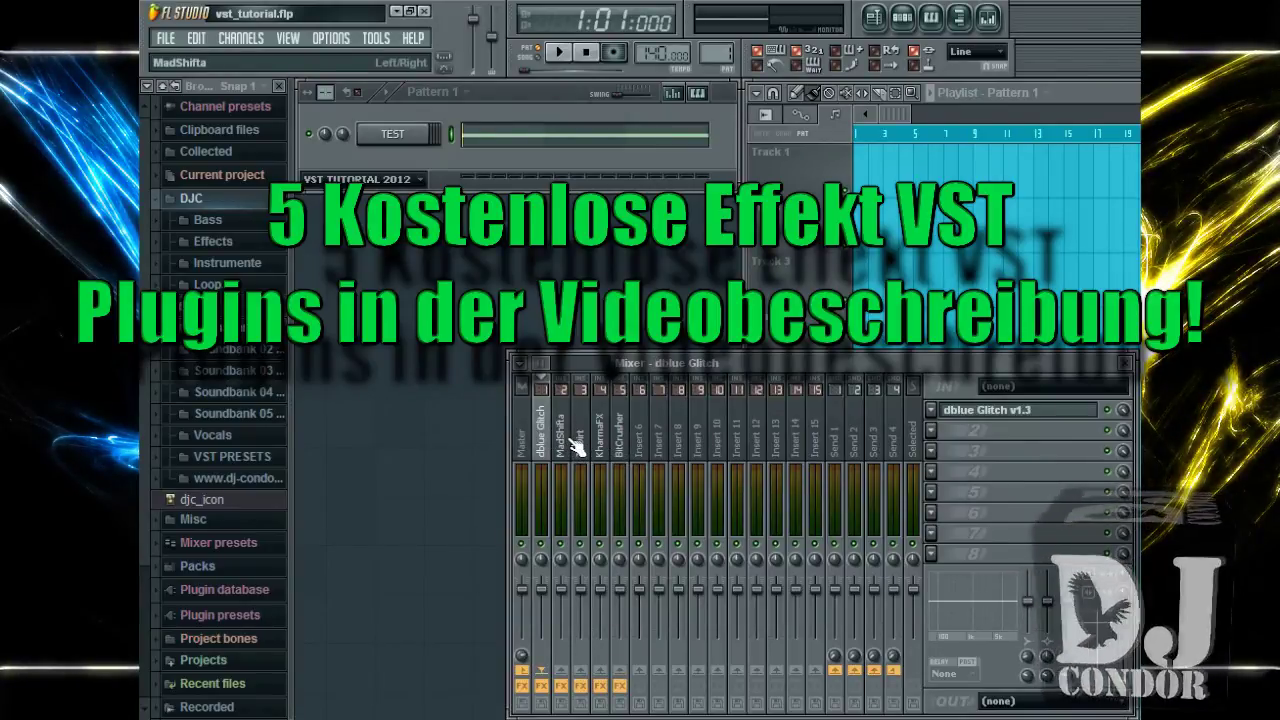
{"action": "left_click", "coordinate": [565, 440]}
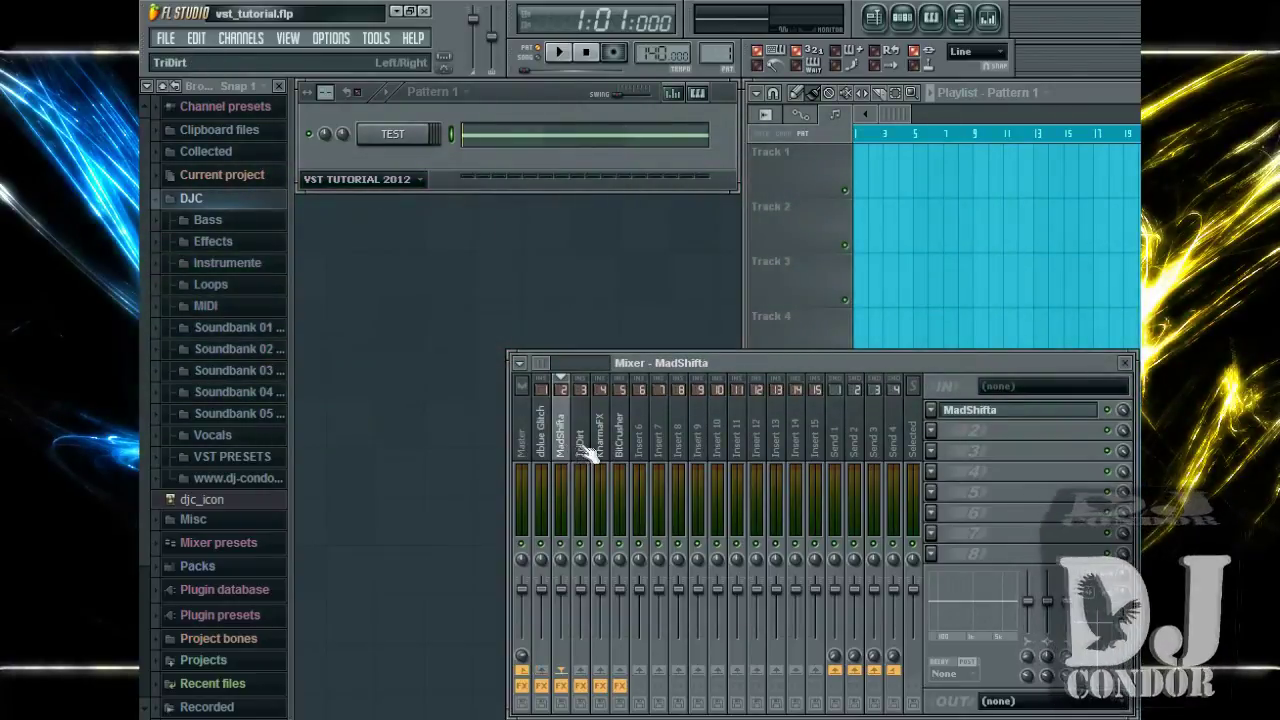
{"action": "left_click", "coordinate": [603, 445]}
- Open the dblue Glitch v1.3 effect from its mixer track
{"action": "left_click", "coordinate": [548, 448]}
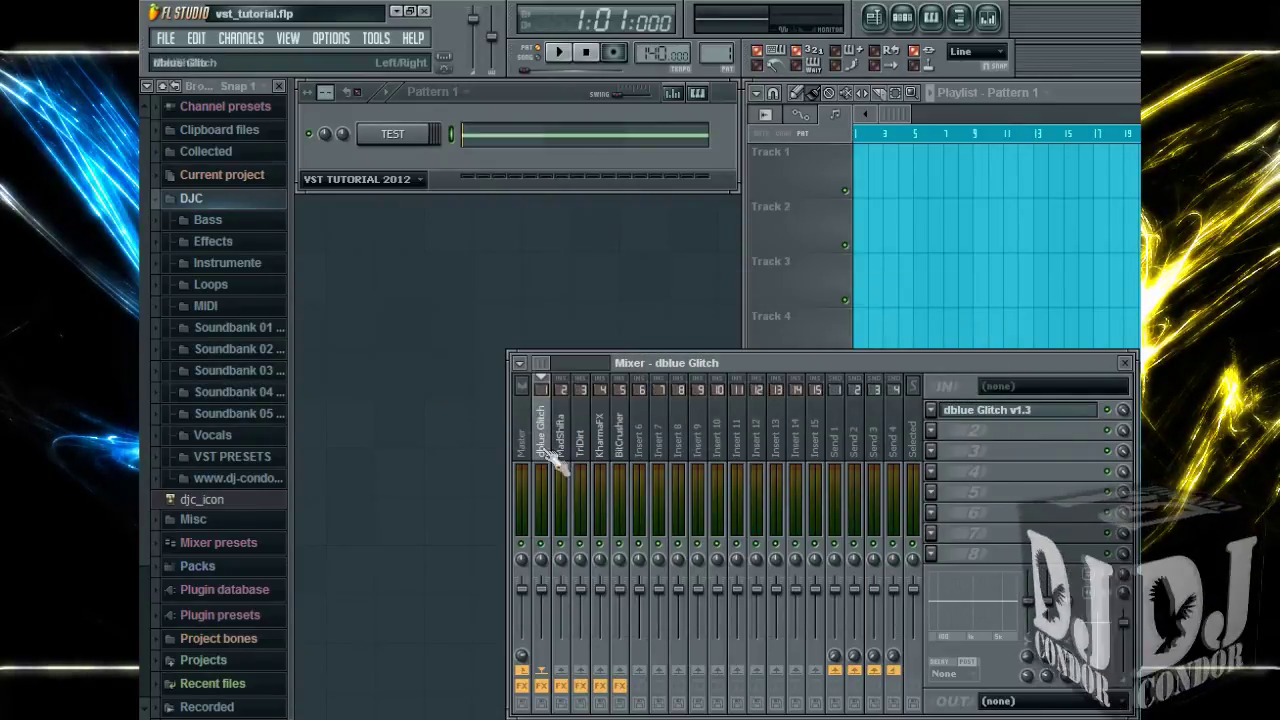
{"action": "left_click", "coordinate": [980, 411]}
{"action": "mouse_move", "coordinate": [620, 138]}
{"action": "left_mouse_down"}
{"action": "mouse_move", "coordinate": [654, 125]}
{"action": "mouse_move", "coordinate": [621, 151]}
{"action": "left_mouse_up"}
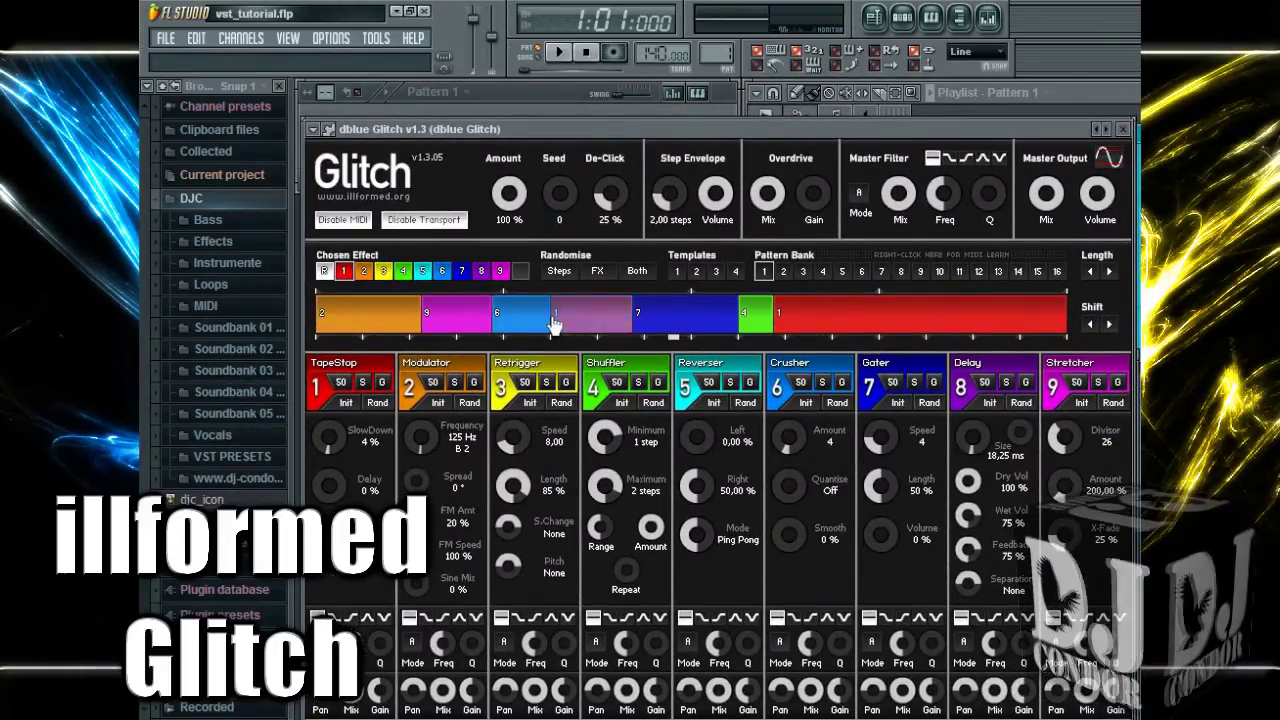
- Fill the Glitch sequence between the Stretcher and Gater blocks with the Crusher effect and close the plugin
{"action": "left_click_drag", "start_coordinate": [555, 325], "coordinate": [580, 323]}
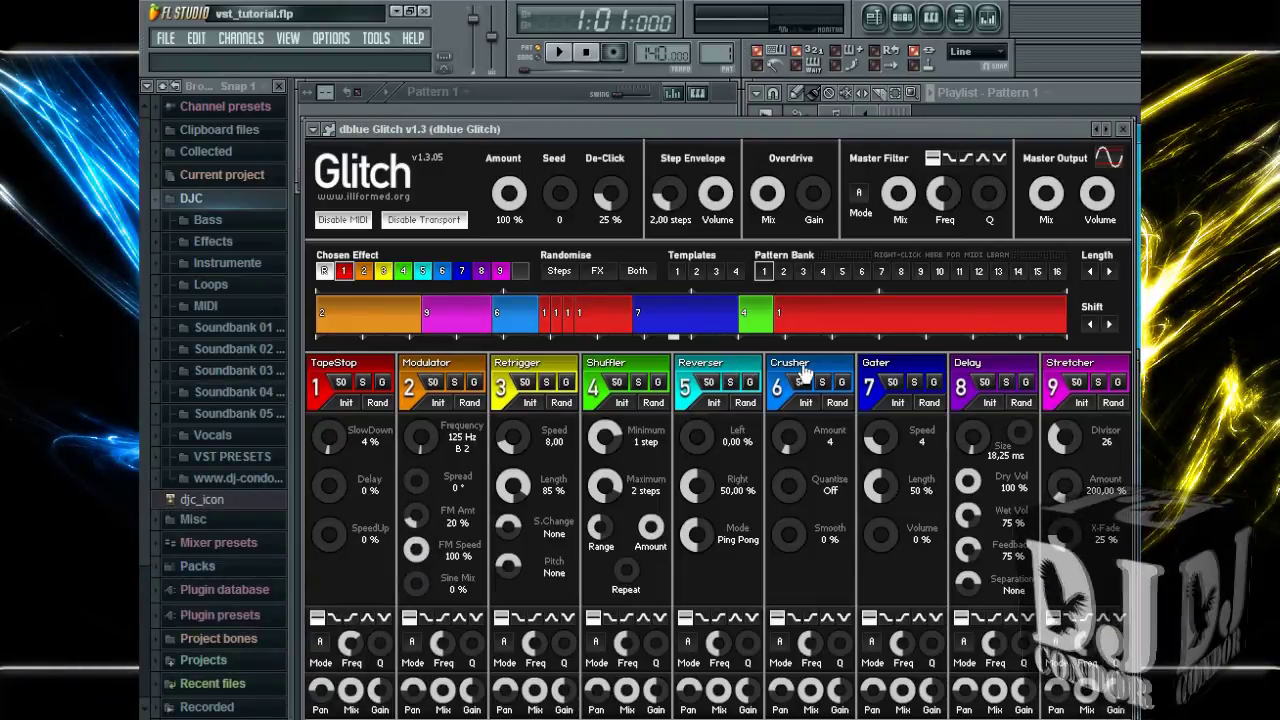
{"action": "left_click", "coordinate": [805, 372]}
{"action": "left_click", "coordinate": [545, 325]}
{"action": "left_click", "coordinate": [555, 328]}
{"action": "left_click_drag", "start_coordinate": [532, 327], "coordinate": [600, 328]}
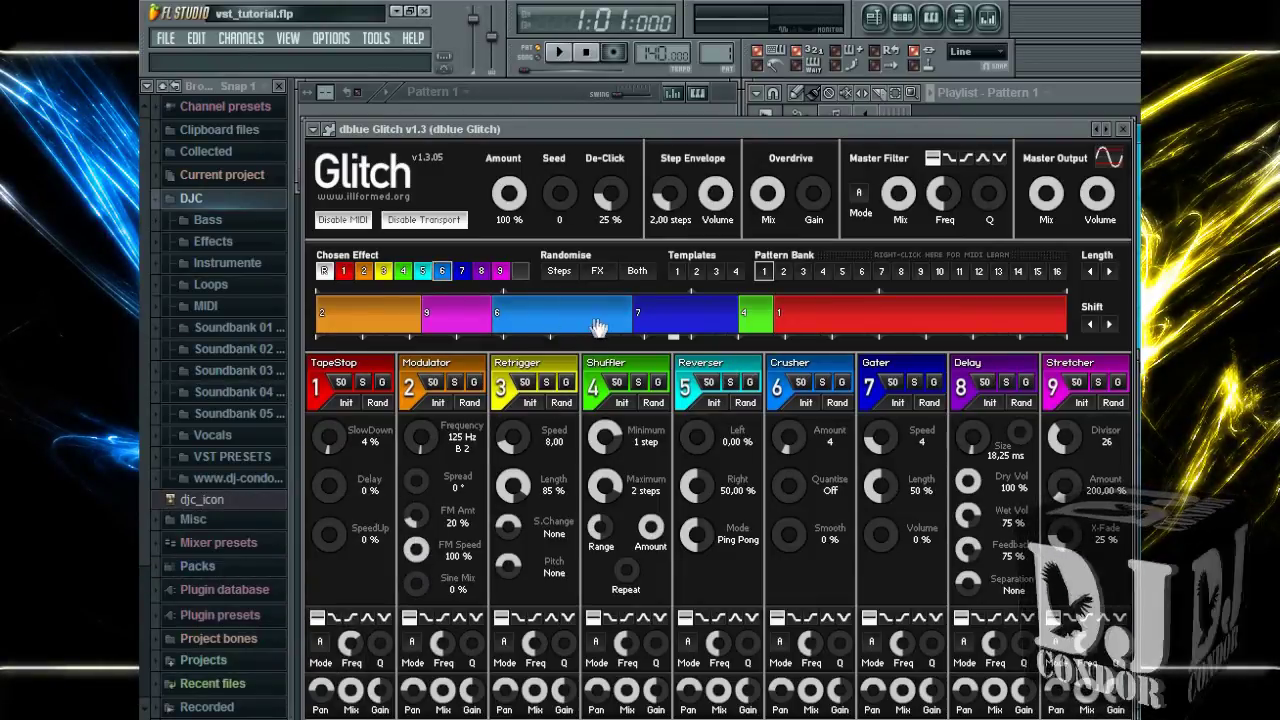
{"action": "left_click", "coordinate": [1128, 128]}
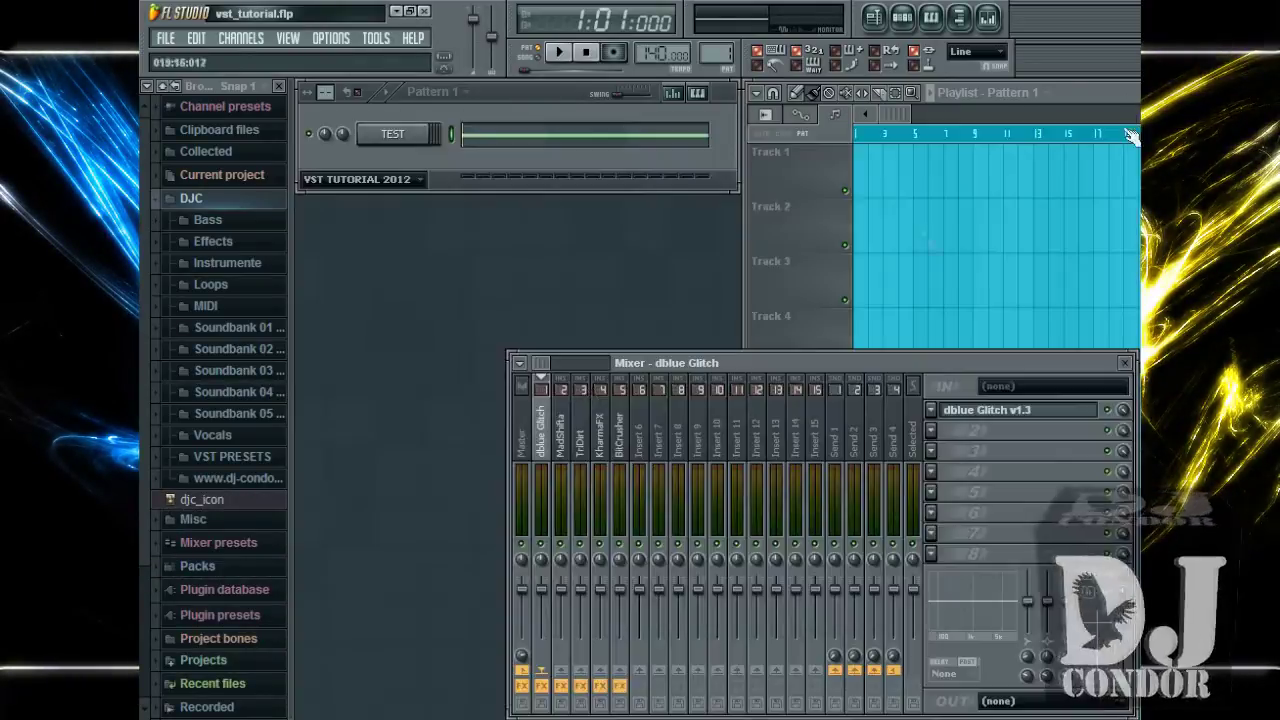
- Check the TEST channel's target mixer track with Master selected, and play the original sample without effects
{"action": "left_click", "coordinate": [522, 420]}
{"action": "left_click", "coordinate": [408, 143]}
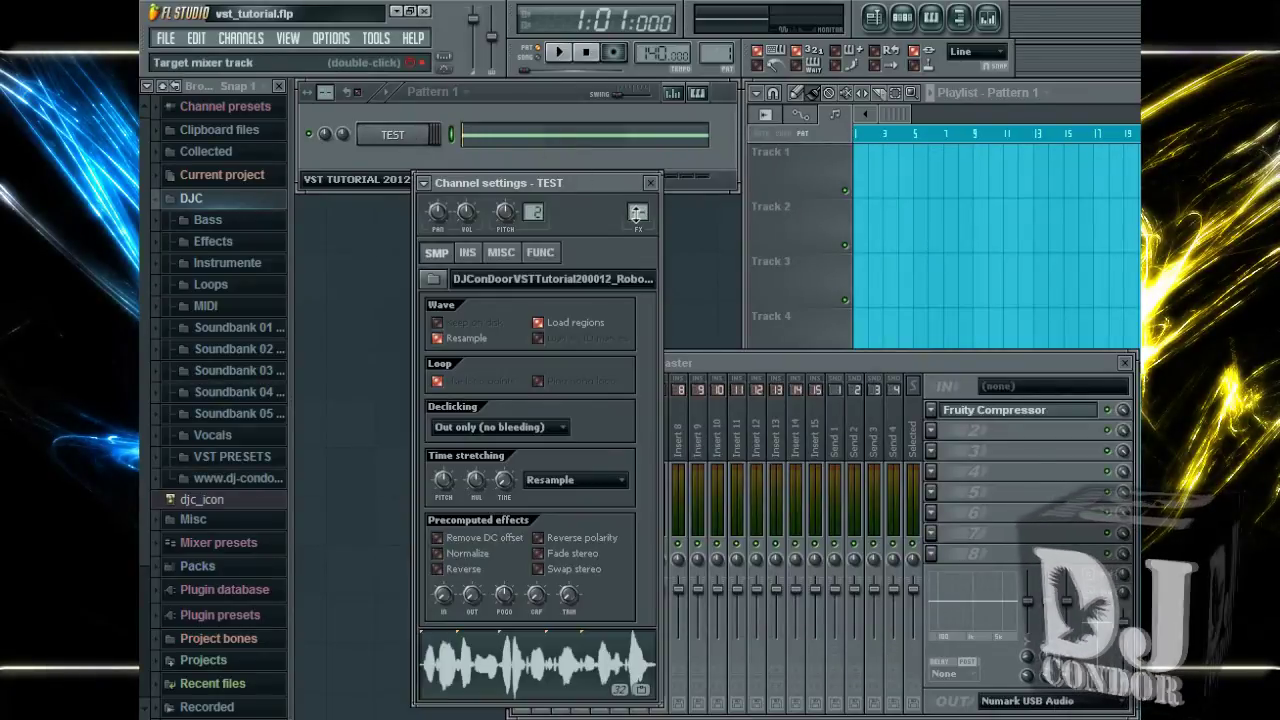
{"action": "left_click", "coordinate": [638, 212]}
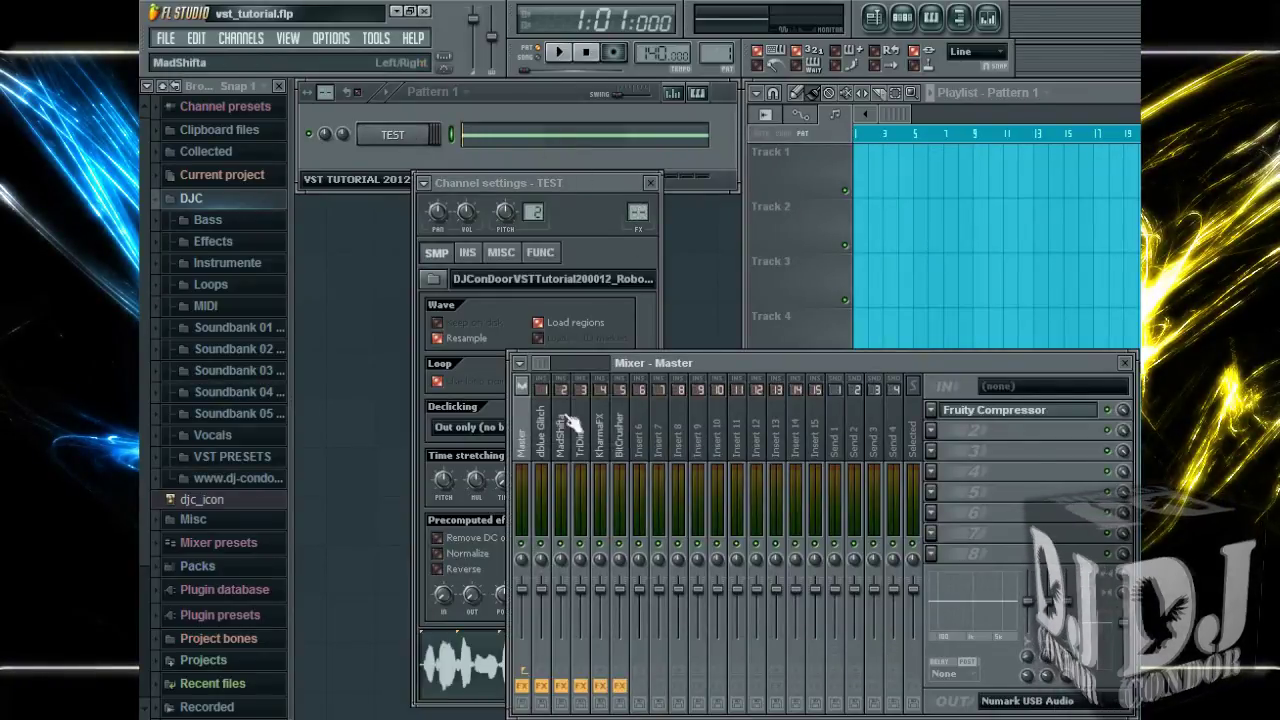
{"action": "left_click", "coordinate": [650, 183]}
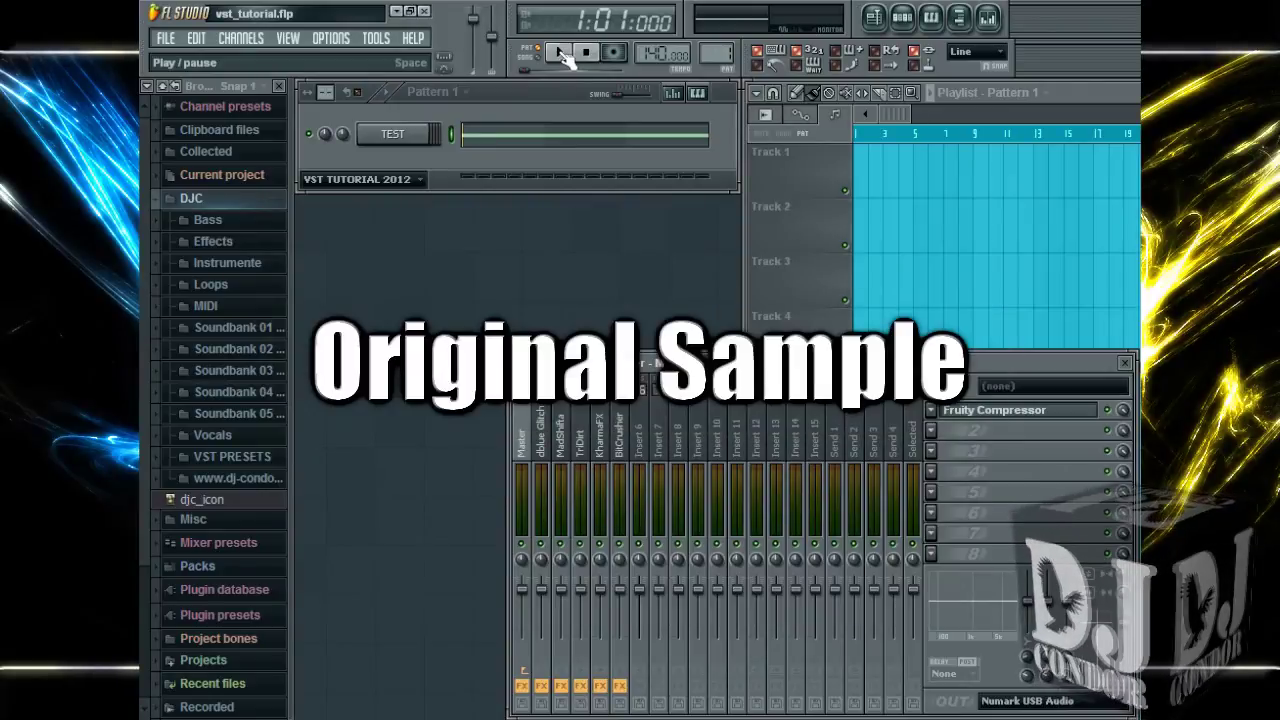
{"action": "left_click", "coordinate": [561, 53]}
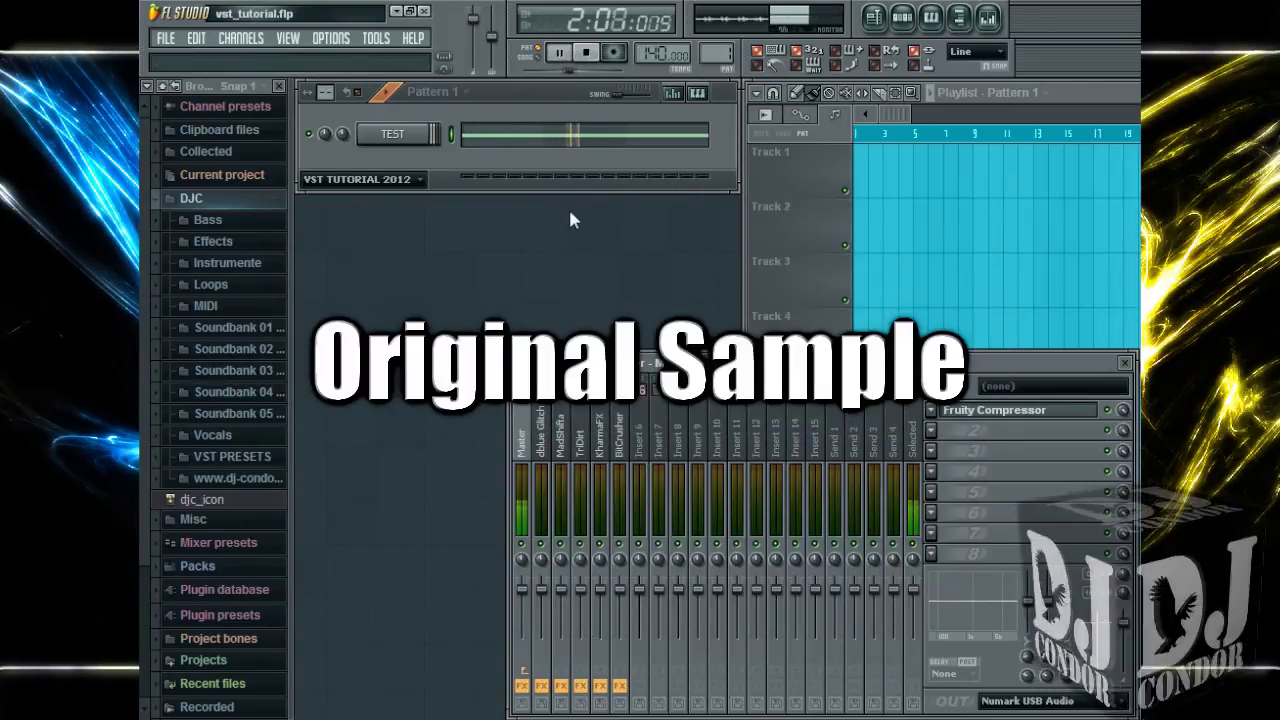
{"action": "left_click", "coordinate": [597, 58]}
- Route the TEST channel to mixer track 1 and play the sample through dblue Glitch
{"action": "left_click", "coordinate": [400, 136]}
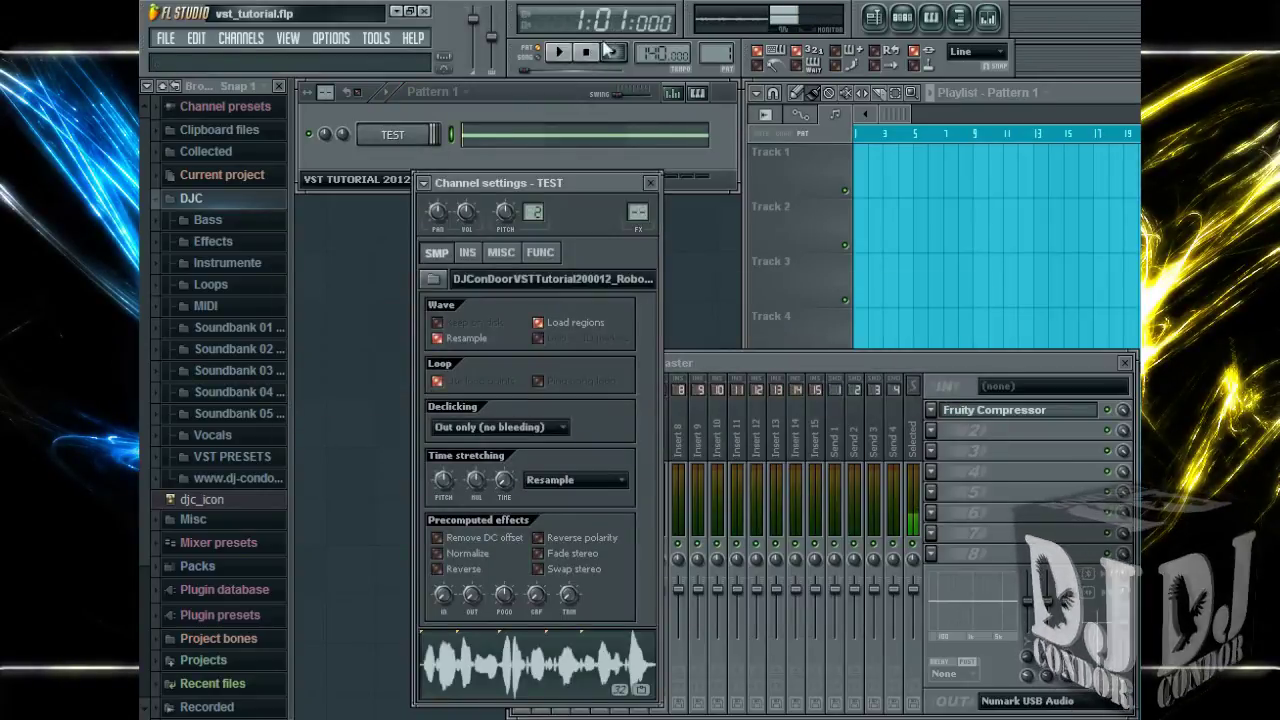
{"action": "left_click_drag", "start_coordinate": [644, 212], "coordinate": [644, 204]}
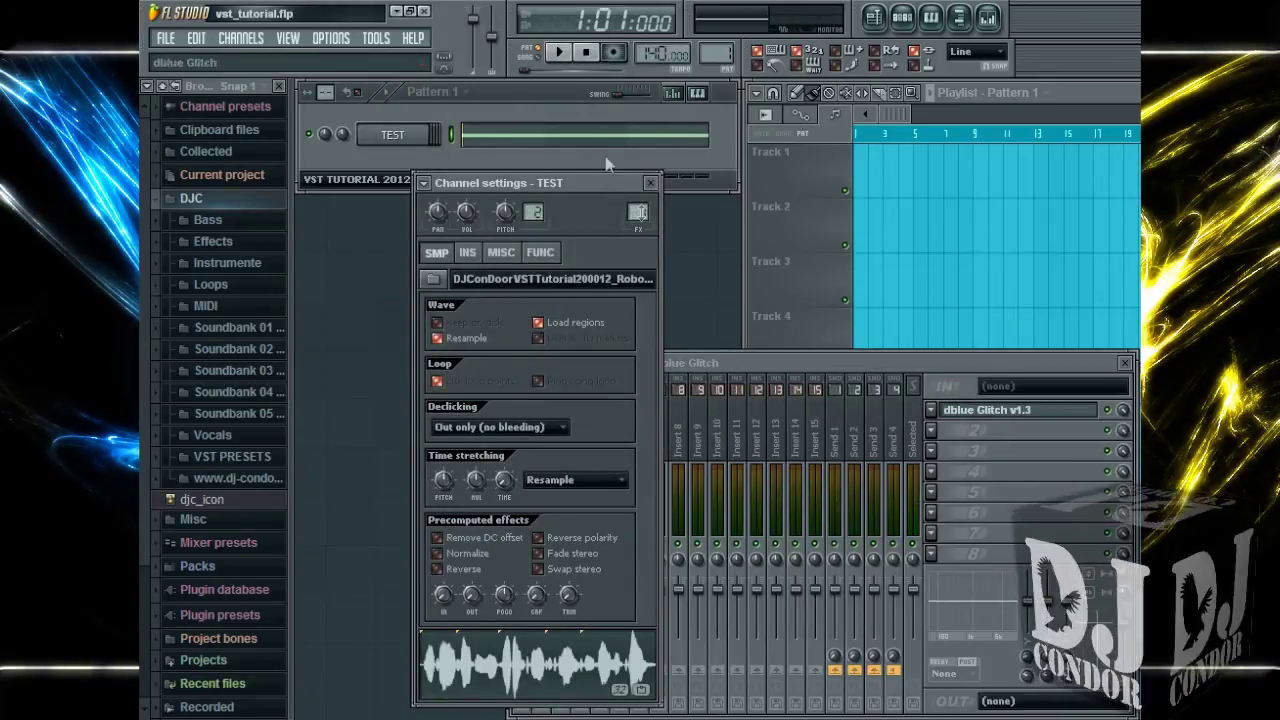
{"action": "left_click", "coordinate": [567, 58]}
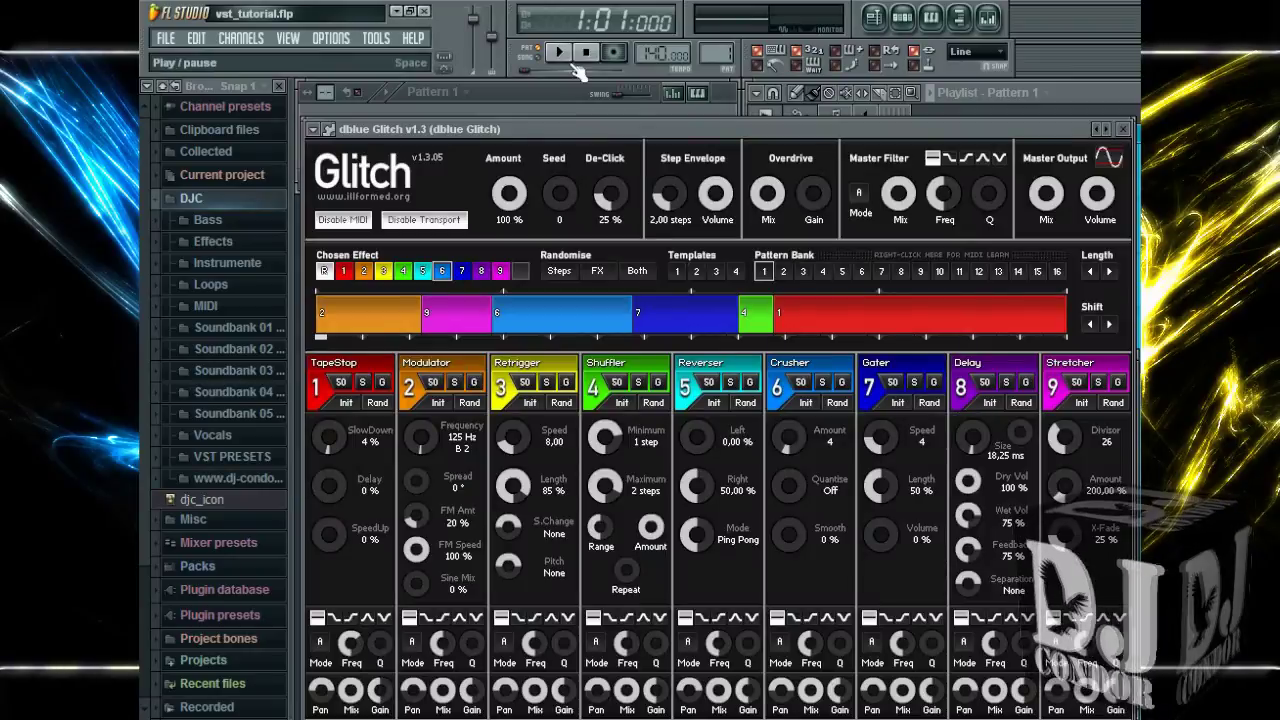
{"action": "left_click_drag", "start_coordinate": [576, 134], "coordinate": [576, 179]}
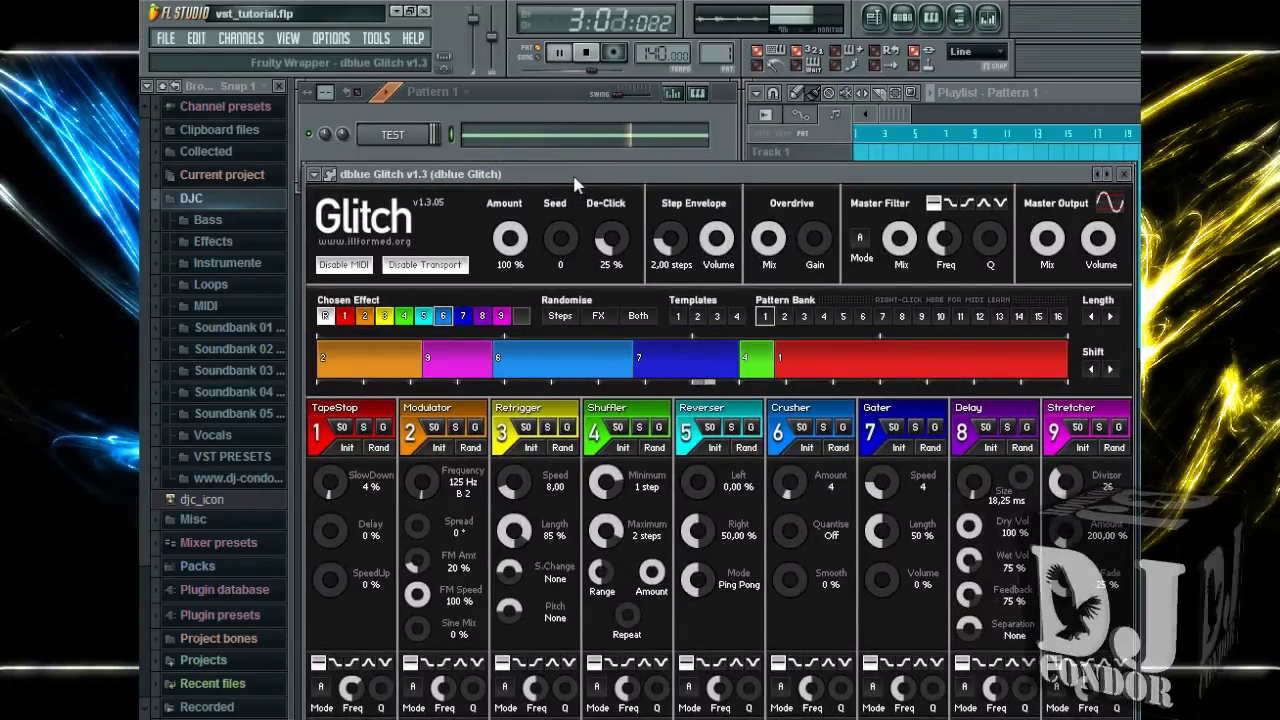
{"action": "left_click", "coordinate": [587, 52]}
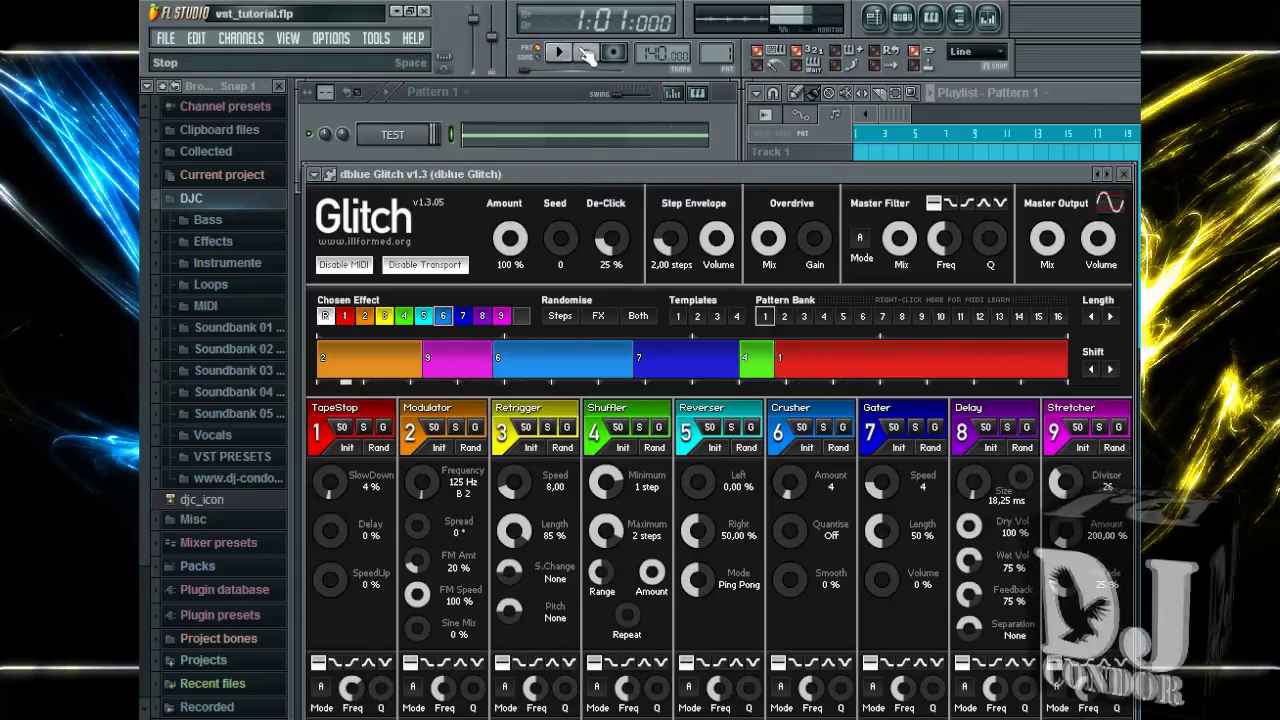
{"action": "left_click", "coordinate": [1128, 175]}
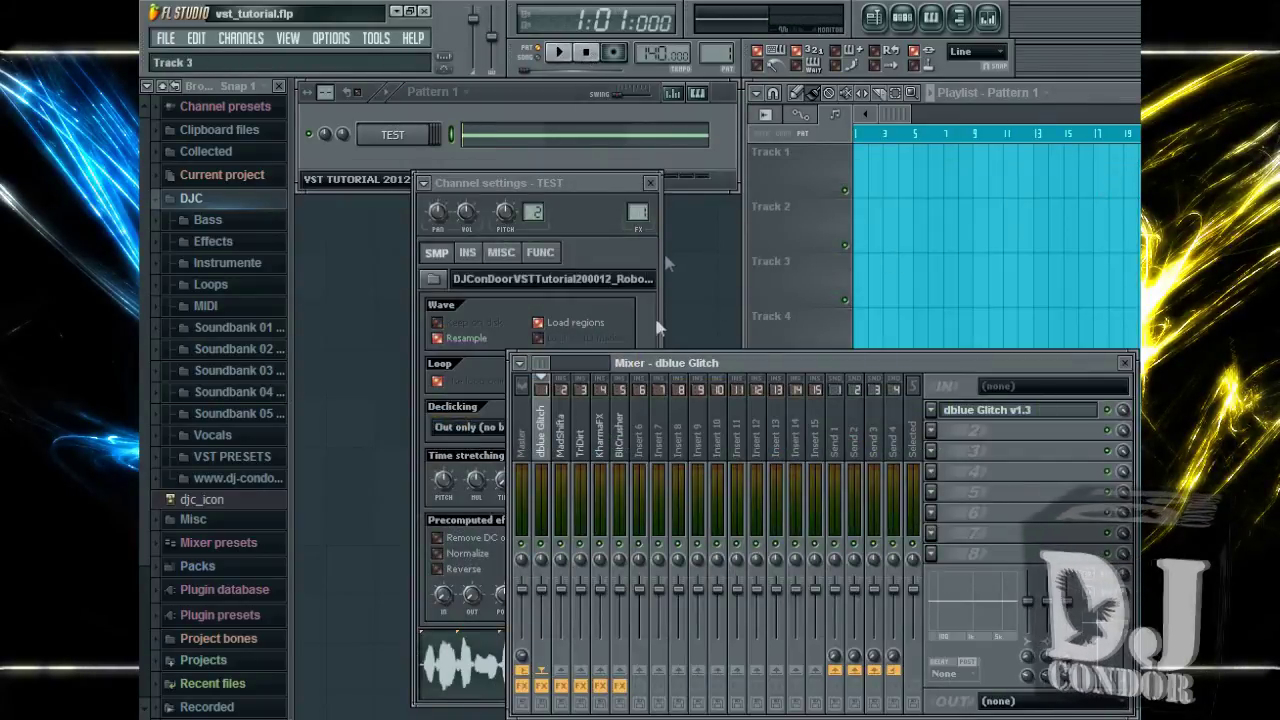
- Route the TEST channel to mixer track 2 and open that track's MadShifta effect
{"action": "left_click_drag", "start_coordinate": [638, 214], "coordinate": [638, 206]}
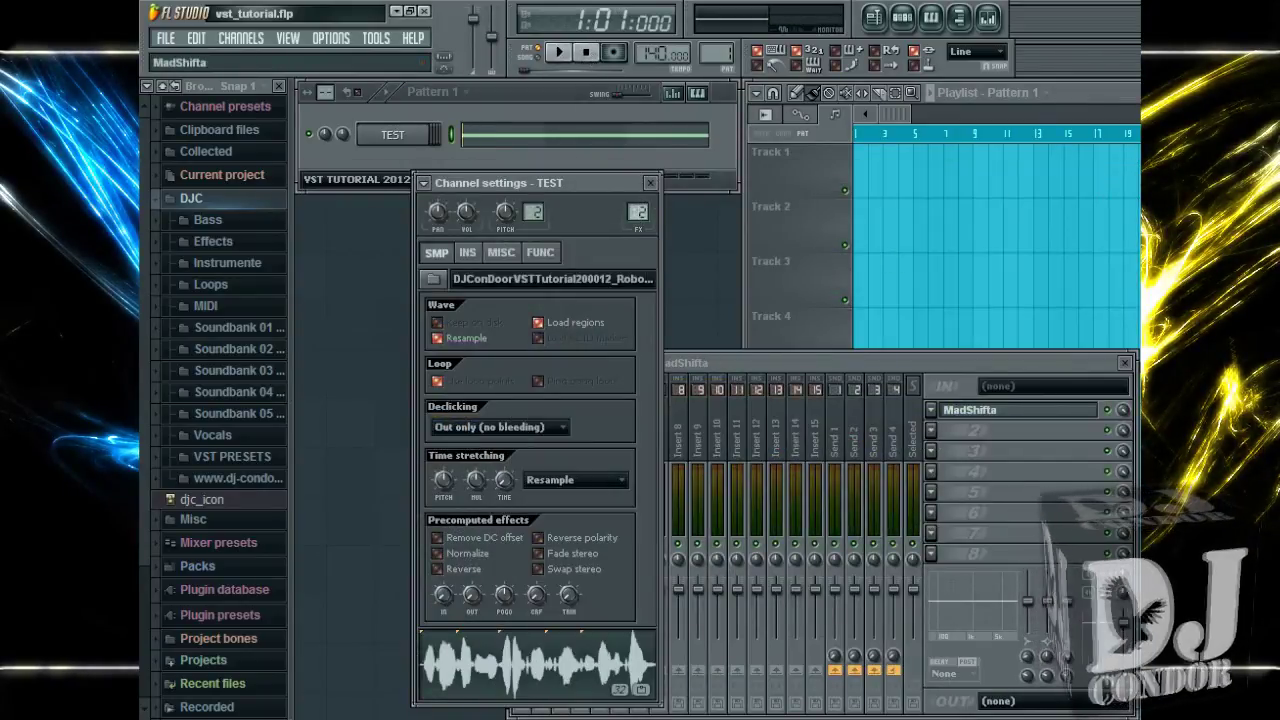
{"action": "left_click", "coordinate": [723, 354]}
{"action": "left_click", "coordinate": [1030, 410]}
{"action": "mouse_move", "coordinate": [585, 225]}
{"action": "left_mouse_down"}
{"action": "mouse_move", "coordinate": [586, 328]}
{"action": "mouse_move", "coordinate": [572, 355]}
{"action": "left_mouse_up"}
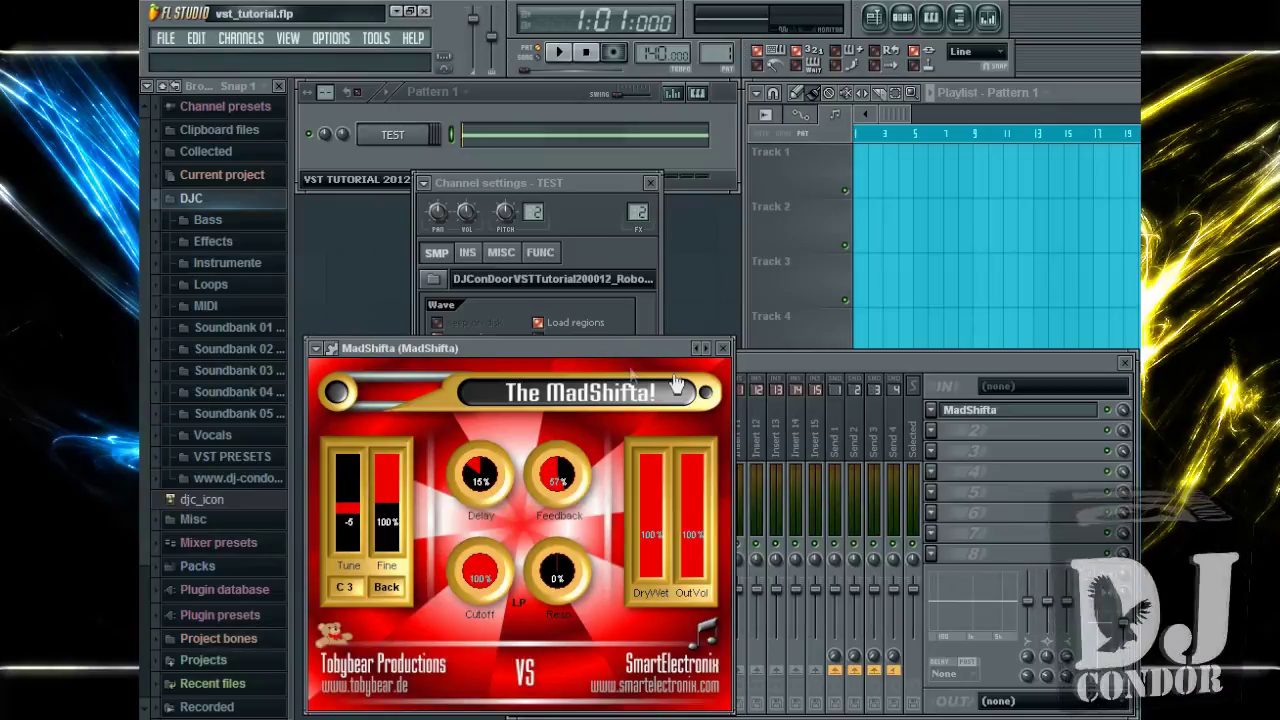
{"action": "left_click", "coordinate": [722, 348]}
{"action": "left_click", "coordinate": [650, 182]}
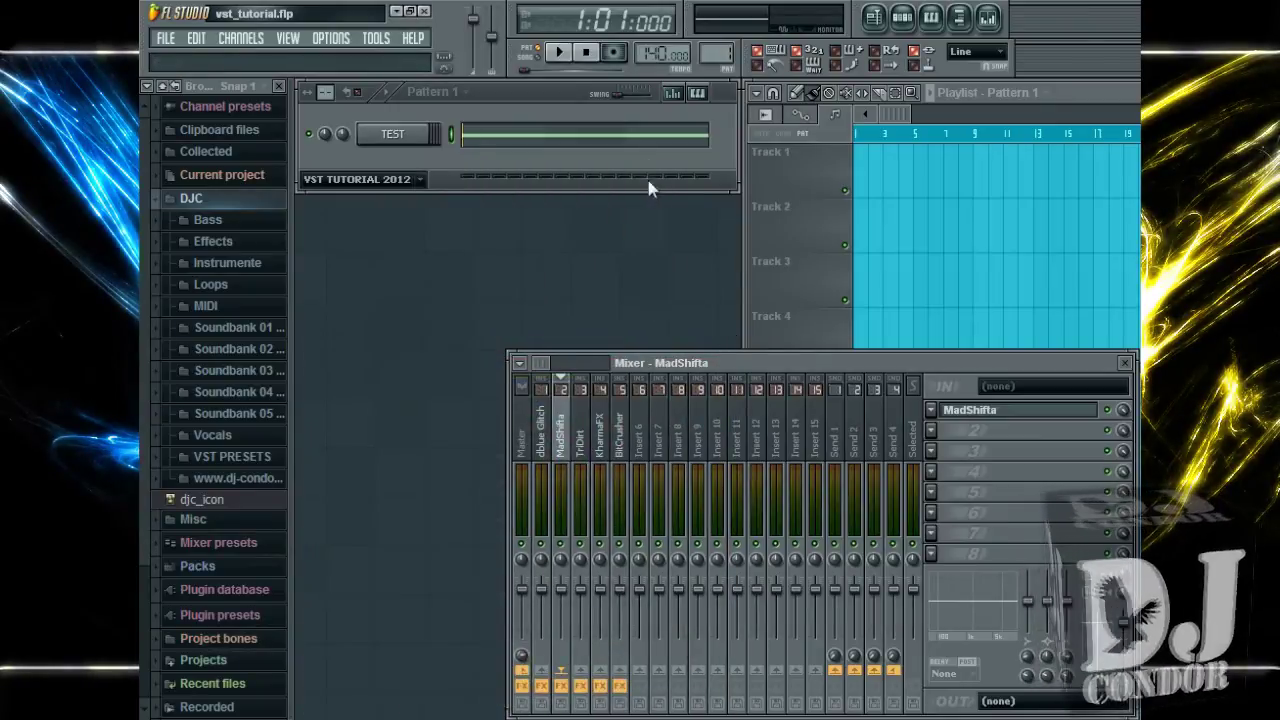
{"action": "left_click", "coordinate": [937, 412]}
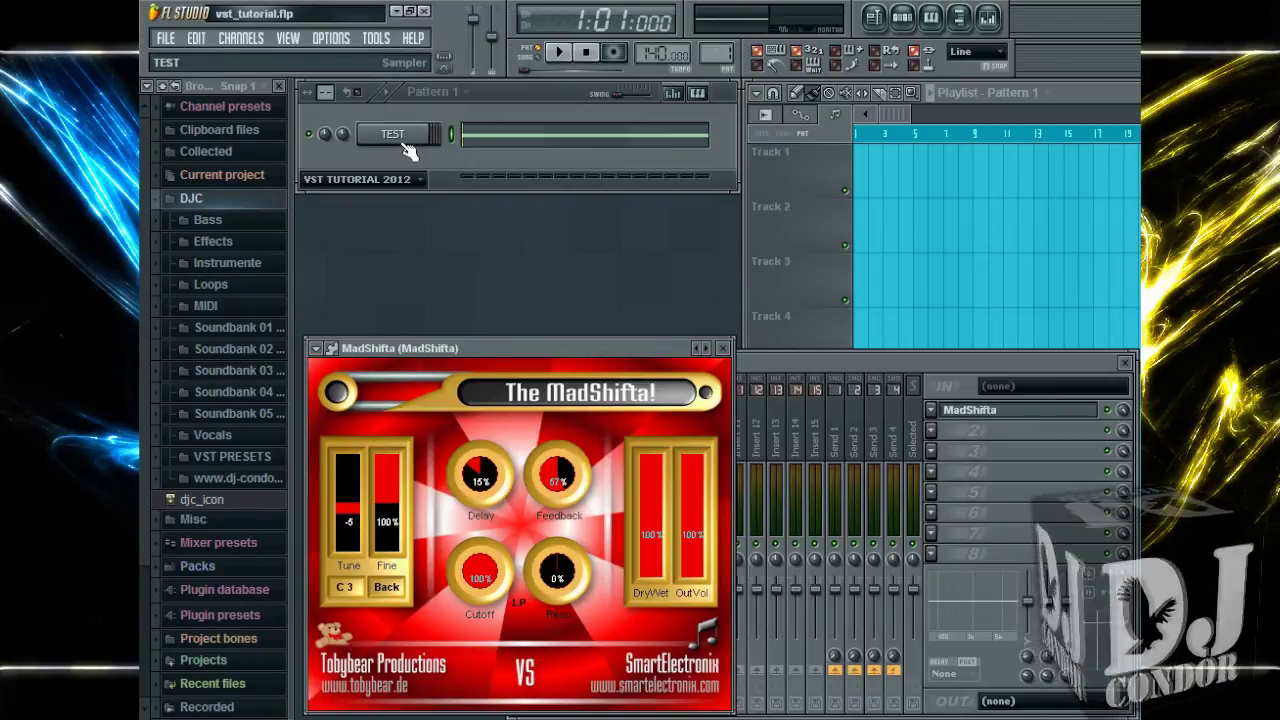
- During playback, set MadShifta's Tune to 7, Fine to 46% and Feedback to 0%, and close the plugin
{"action": "left_click", "coordinate": [559, 52]}
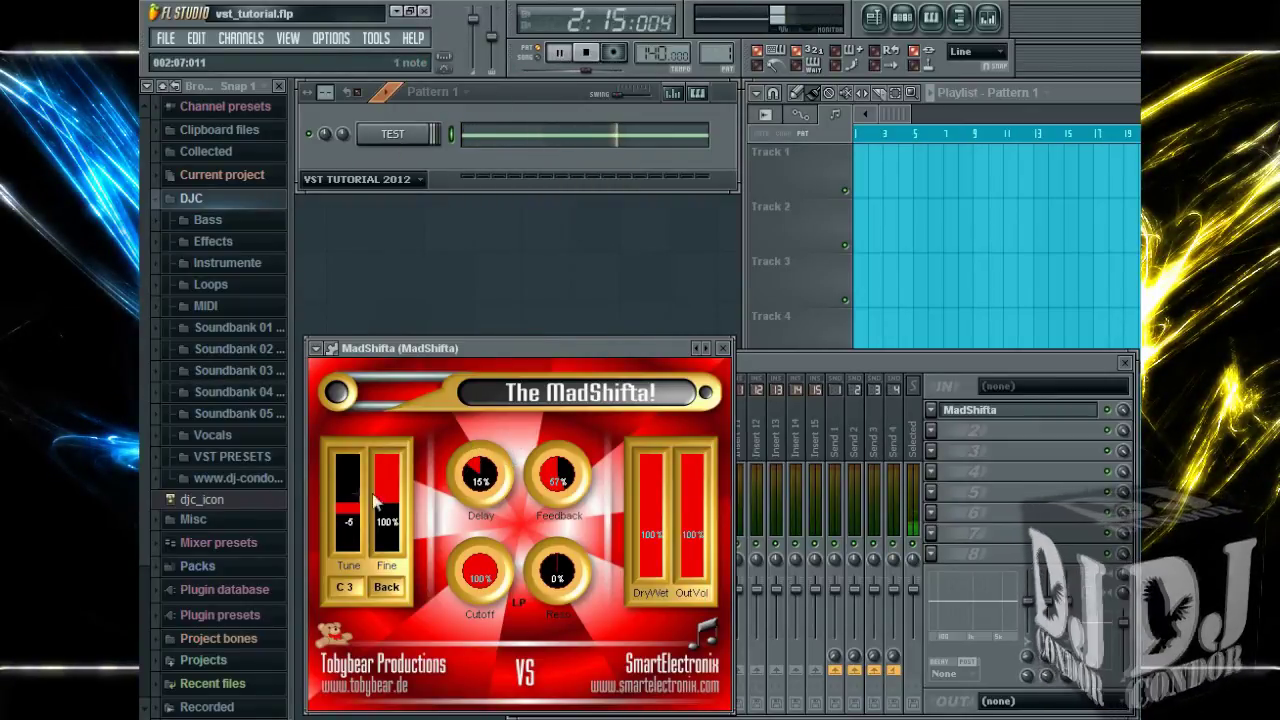
{"action": "left_click_drag", "start_coordinate": [346, 500], "coordinate": [346, 481]}
{"action": "left_click", "coordinate": [386, 495]}
{"action": "left_click", "coordinate": [386, 497]}
{"action": "left_click_drag", "start_coordinate": [540, 486], "coordinate": [553, 420]}
{"action": "mouse_move", "coordinate": [348, 486]}
{"action": "left_mouse_down"}
{"action": "mouse_move", "coordinate": [347, 464]}
{"action": "mouse_move", "coordinate": [346, 521]}
{"action": "mouse_move", "coordinate": [347, 494]}
{"action": "left_mouse_up"}
{"action": "left_click", "coordinate": [386, 481]}
{"action": "left_click", "coordinate": [587, 58]}
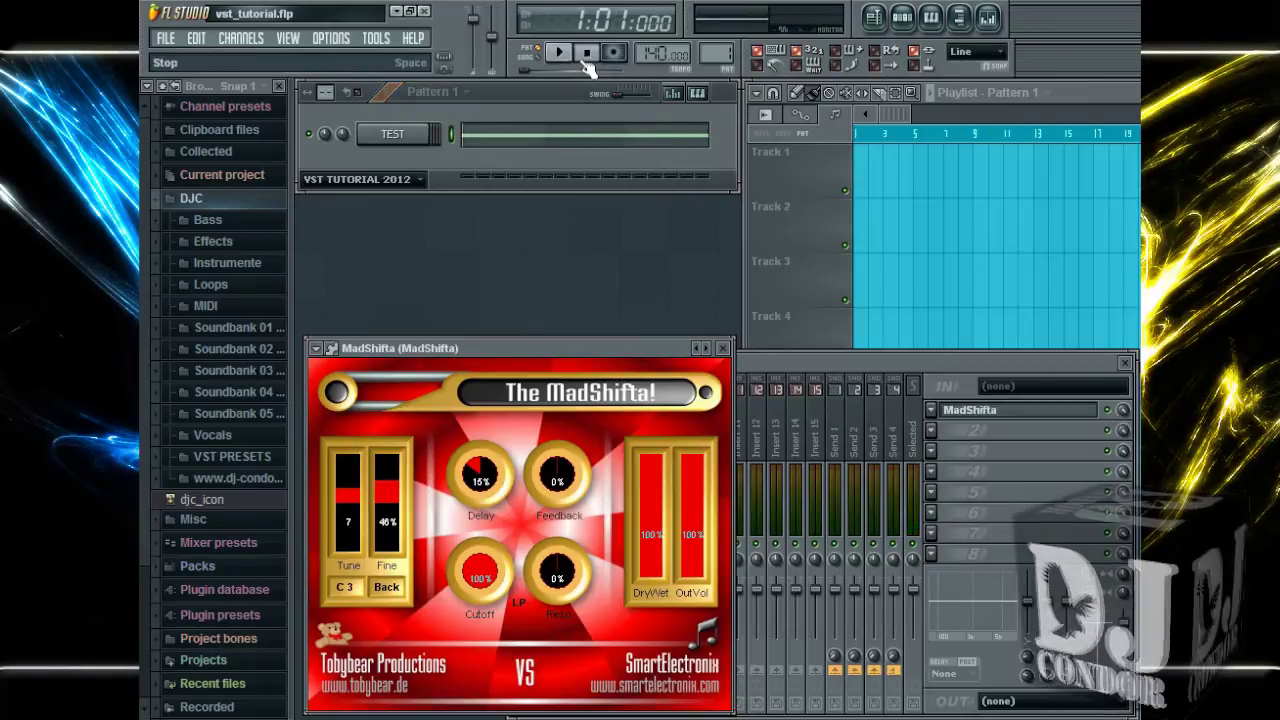
{"action": "left_click", "coordinate": [723, 348]}
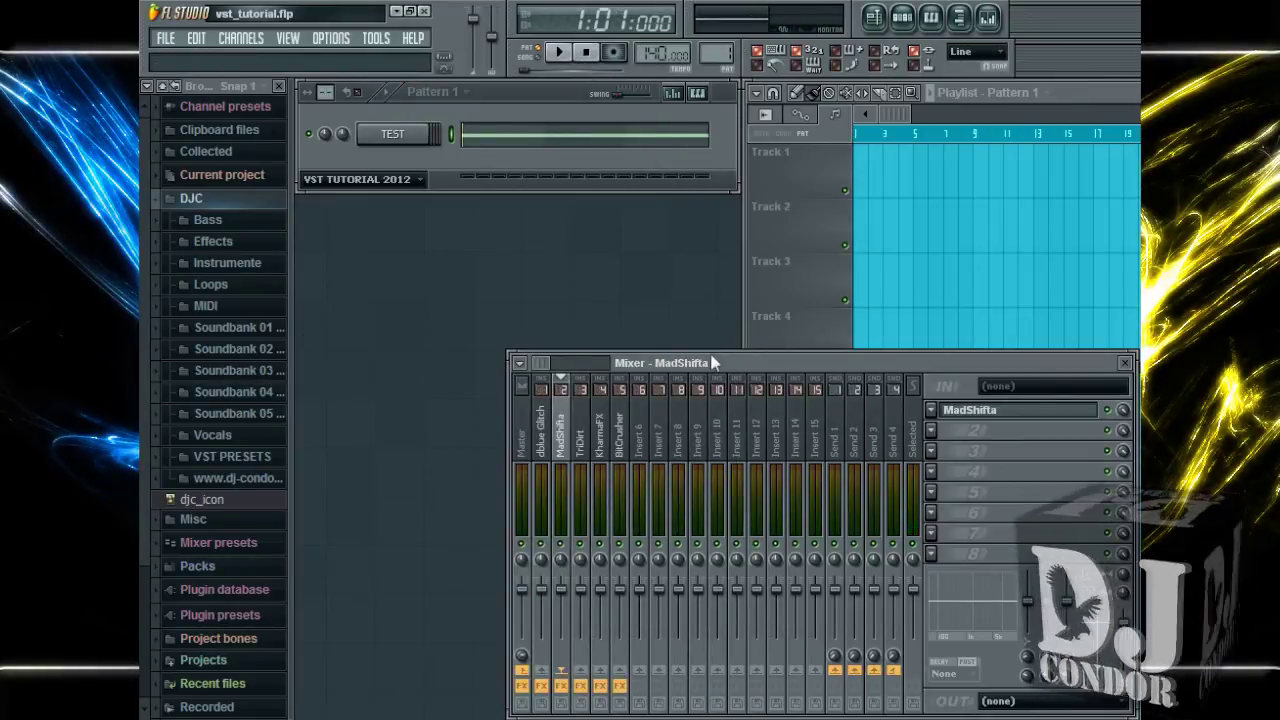
- Route the TEST channel to mixer track 3 and open that track's TriDirt effect
{"action": "left_click", "coordinate": [393, 134]}
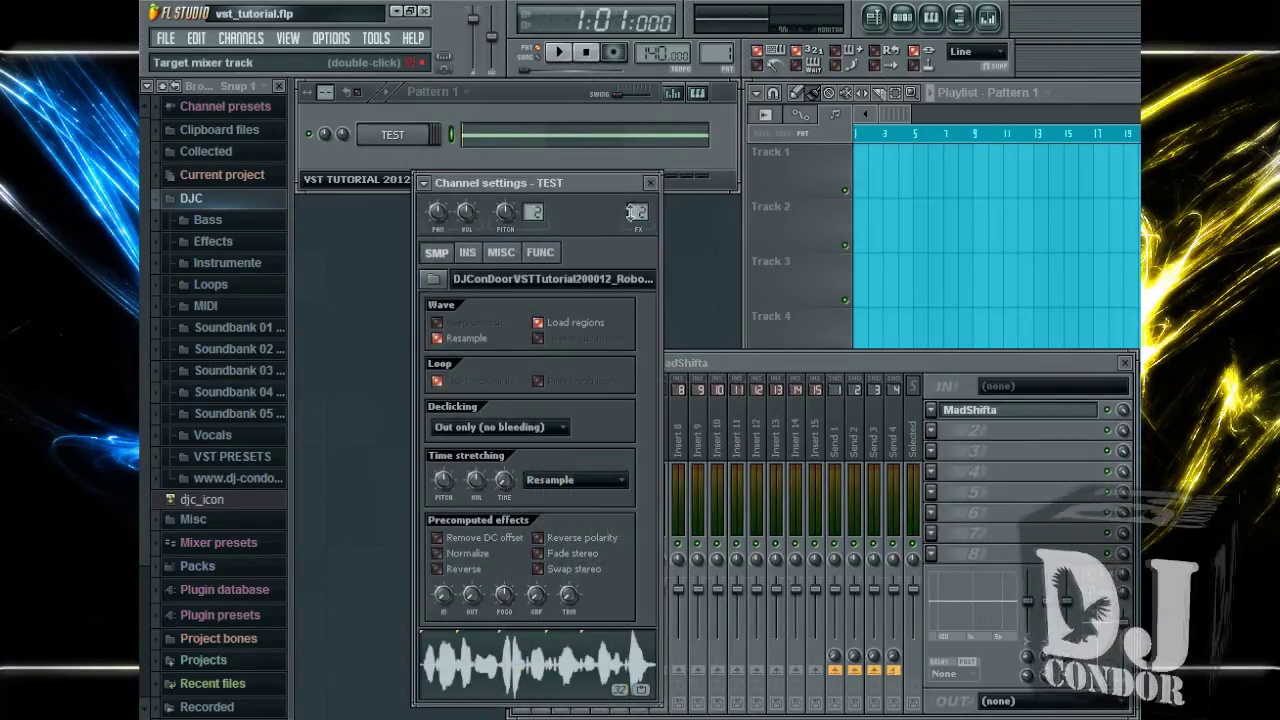
{"action": "left_click", "coordinate": [654, 184]}
{"action": "left_click", "coordinate": [1000, 411]}
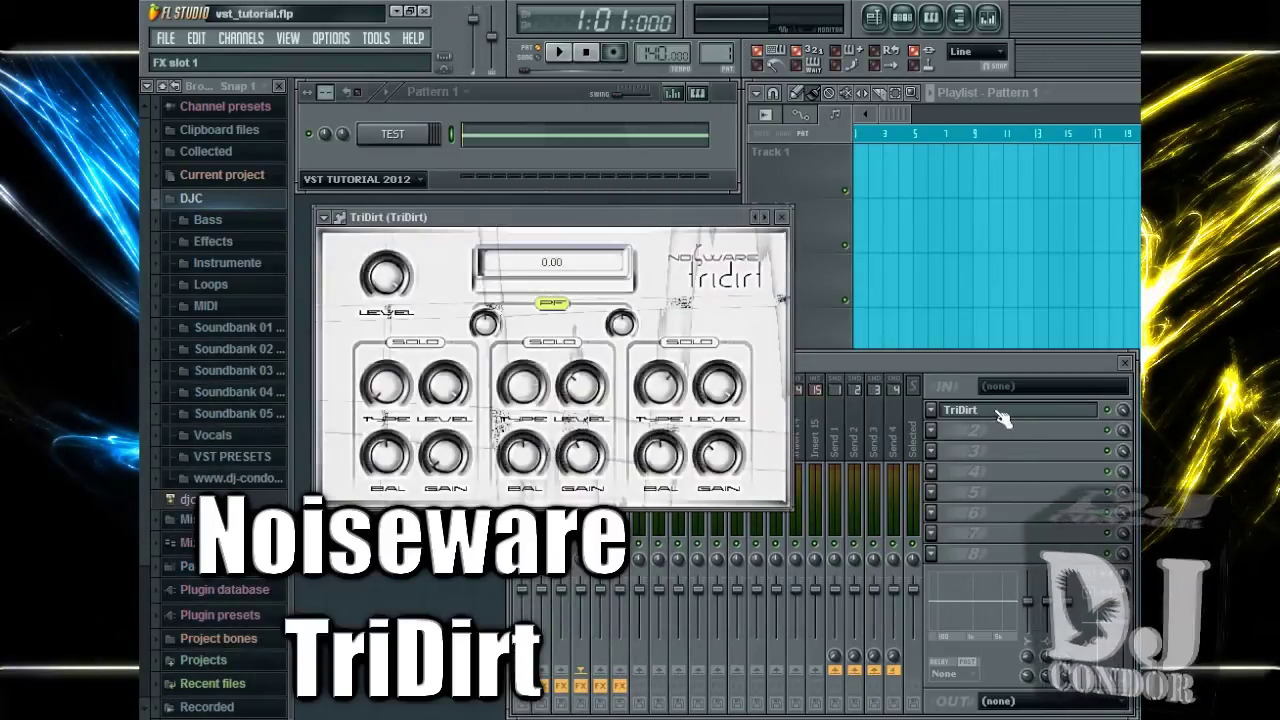
{"action": "left_click_drag", "start_coordinate": [596, 215], "coordinate": [637, 250]}
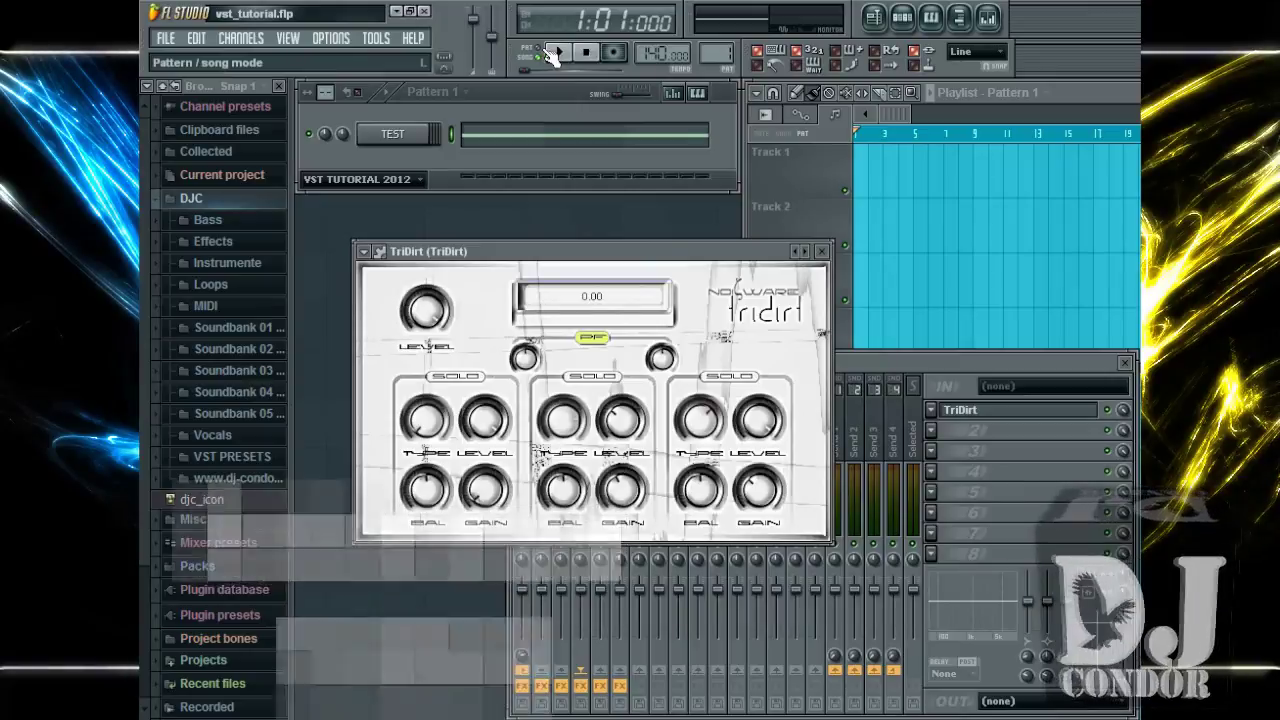
- During playback, adjust the Gain of TriDirt's second section, set the first section's Gain to -13.2 dB, and close the plugin
{"action": "left_click", "coordinate": [560, 53]}
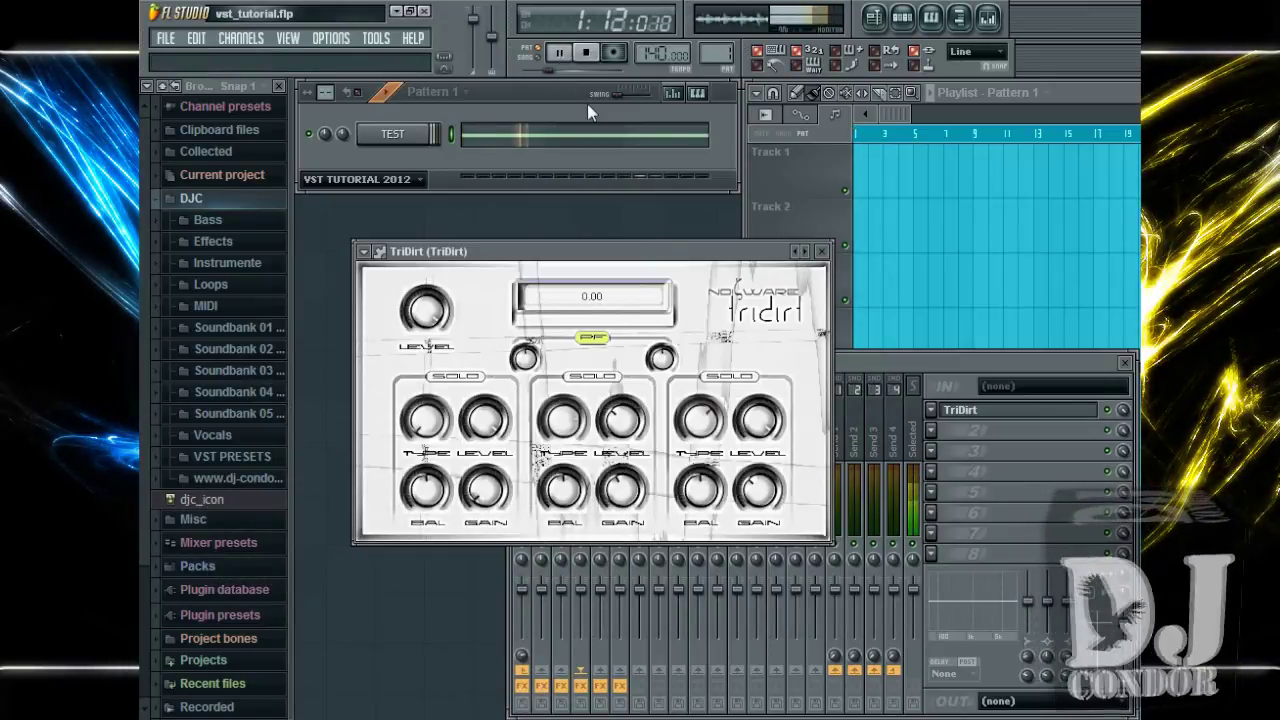
{"action": "mouse_move", "coordinate": [624, 492]}
{"action": "left_mouse_down"}
{"action": "mouse_move", "coordinate": [628, 424]}
{"action": "mouse_move", "coordinate": [627, 470]}
{"action": "left_mouse_up"}
{"action": "mouse_move", "coordinate": [486, 491]}
{"action": "left_mouse_down"}
{"action": "mouse_move", "coordinate": [471, 328]}
{"action": "mouse_move", "coordinate": [492, 428]}
{"action": "mouse_move", "coordinate": [500, 366]}
{"action": "mouse_move", "coordinate": [497, 476]}
{"action": "left_mouse_up"}
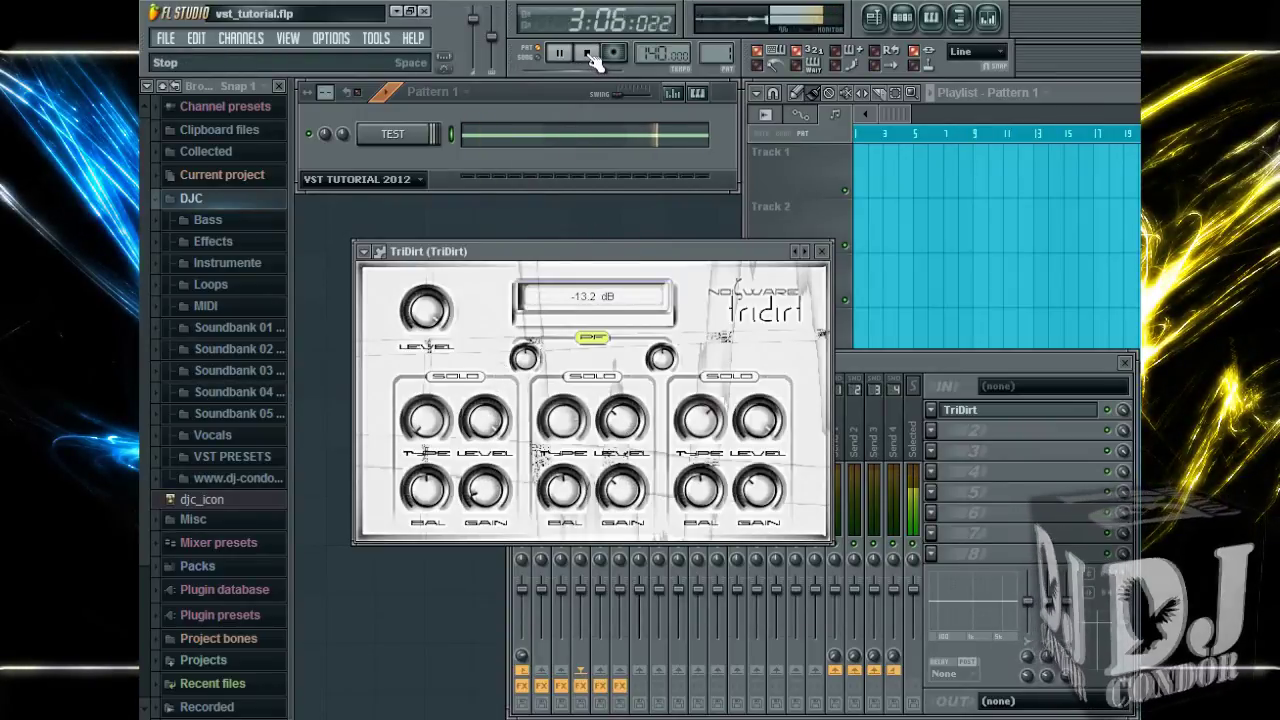
{"action": "key", "text": "space"}
{"action": "left_click", "coordinate": [822, 251]}
- Route the TEST channel to mixer track 4 and listen to it through that track's KarmaFX Reverb, closing the plugin at the end
{"action": "left_click", "coordinate": [409, 138]}
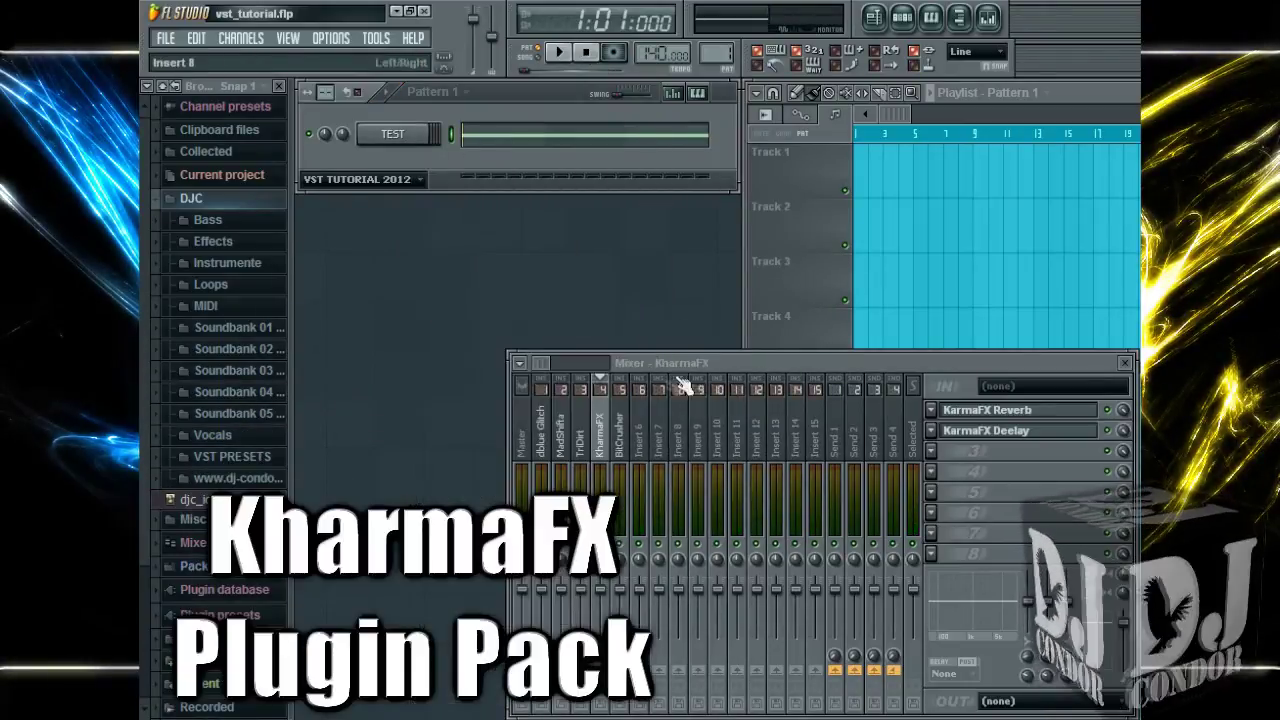
{"action": "left_click", "coordinate": [985, 410]}
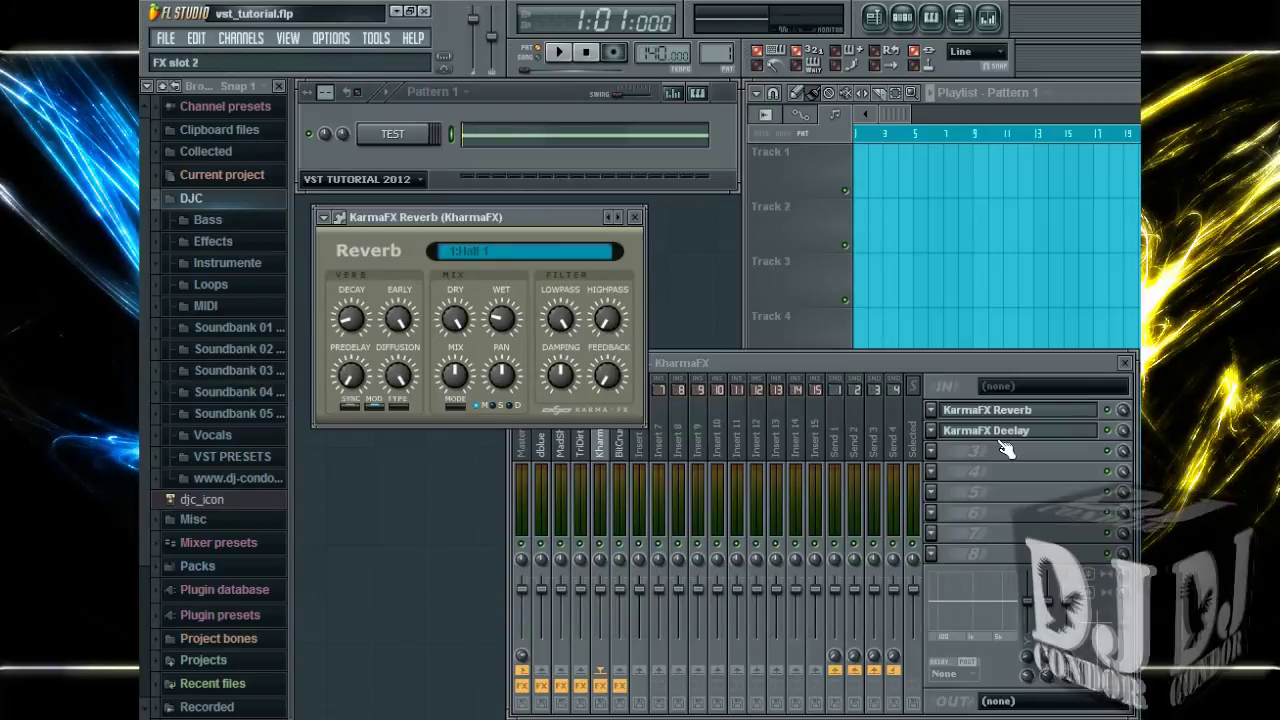
{"action": "left_click", "coordinate": [560, 54]}
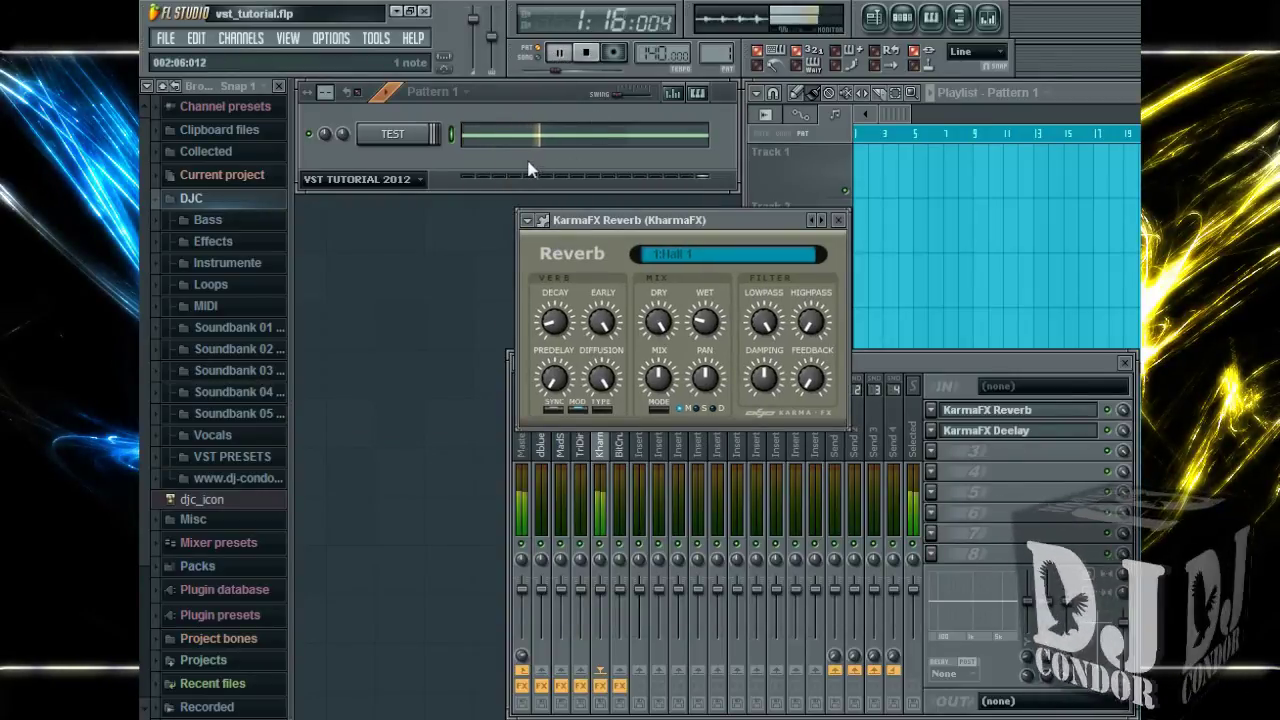
{"action": "left_click", "coordinate": [593, 55]}
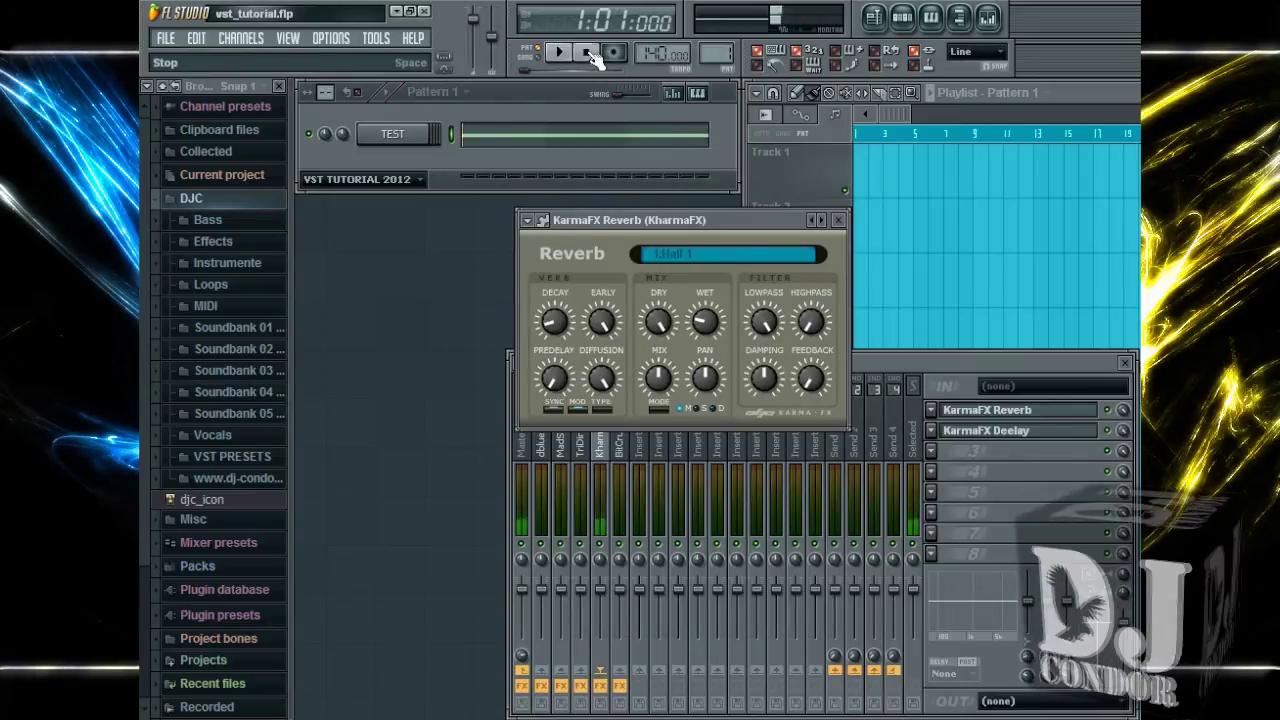
{"action": "left_click", "coordinate": [840, 221]}
- Route the TEST channel to mixer track 5 and open that track's Bitcrusher effect with the channel settings closed
{"action": "left_click", "coordinate": [412, 136]}
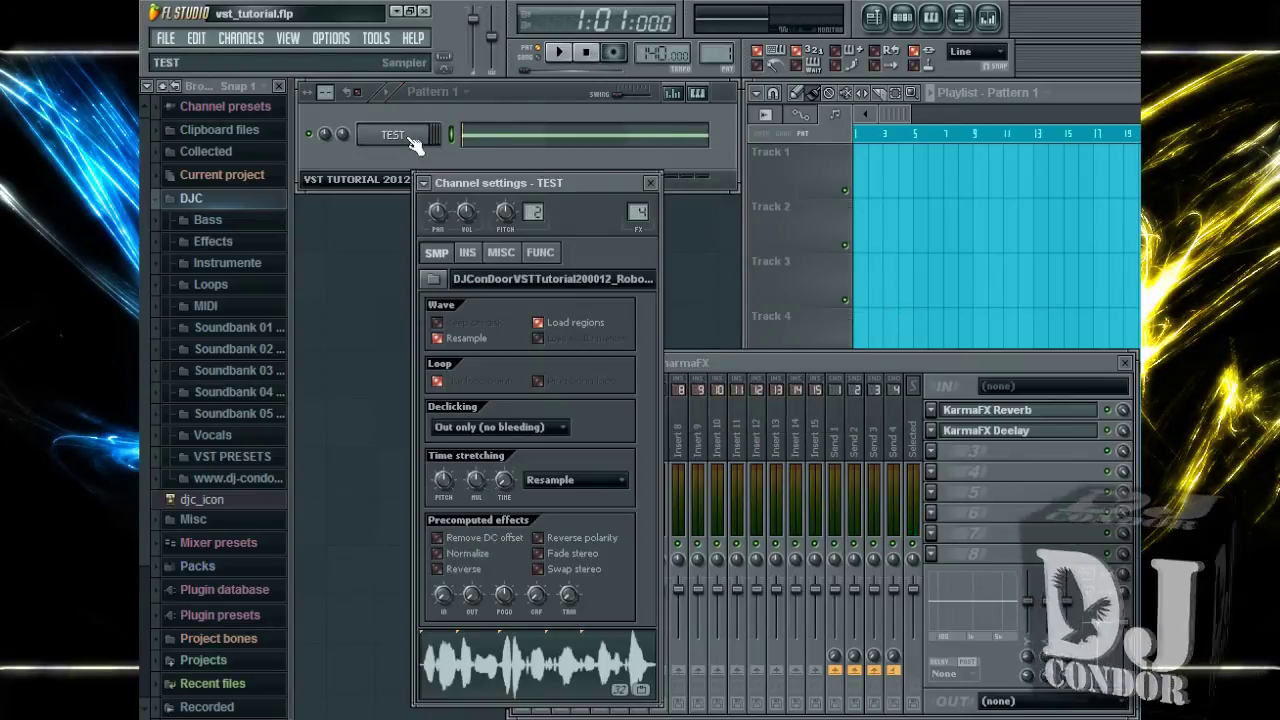
{"action": "left_click", "coordinate": [728, 366]}
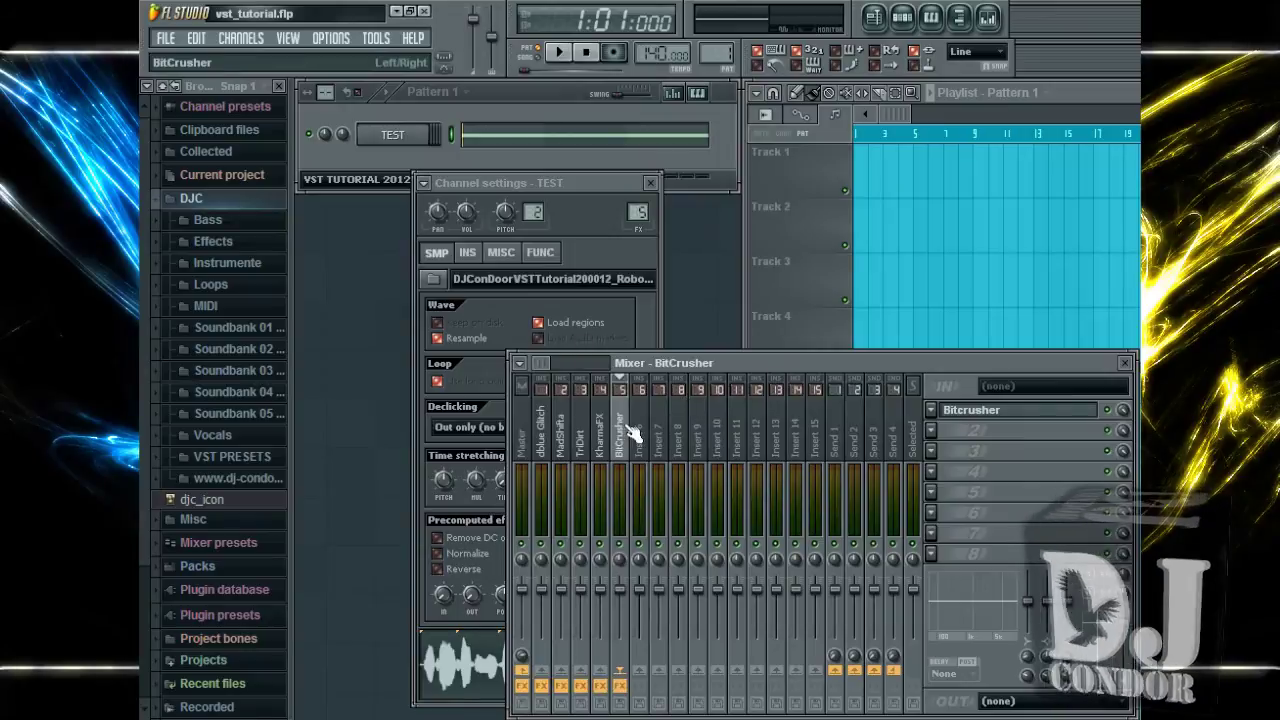
{"action": "left_click", "coordinate": [1000, 420]}
{"action": "left_click_drag", "start_coordinate": [465, 228], "coordinate": [765, 216]}
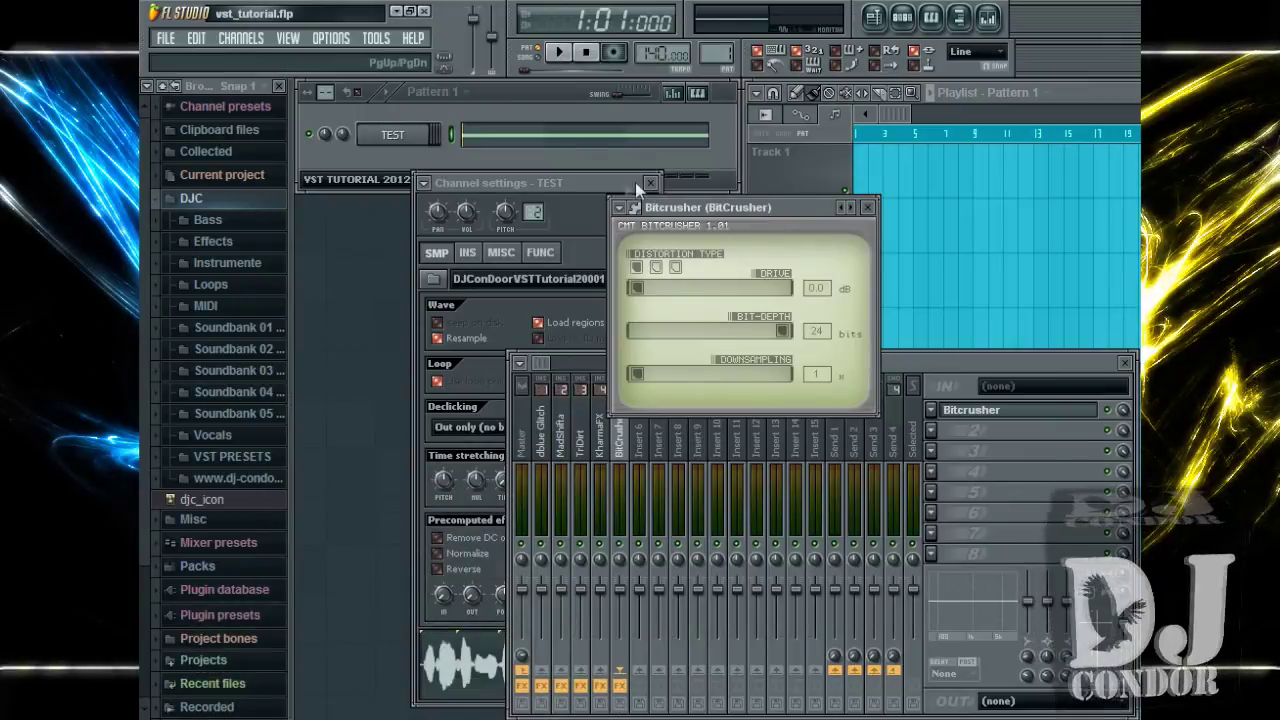
{"action": "left_click", "coordinate": [650, 183]}
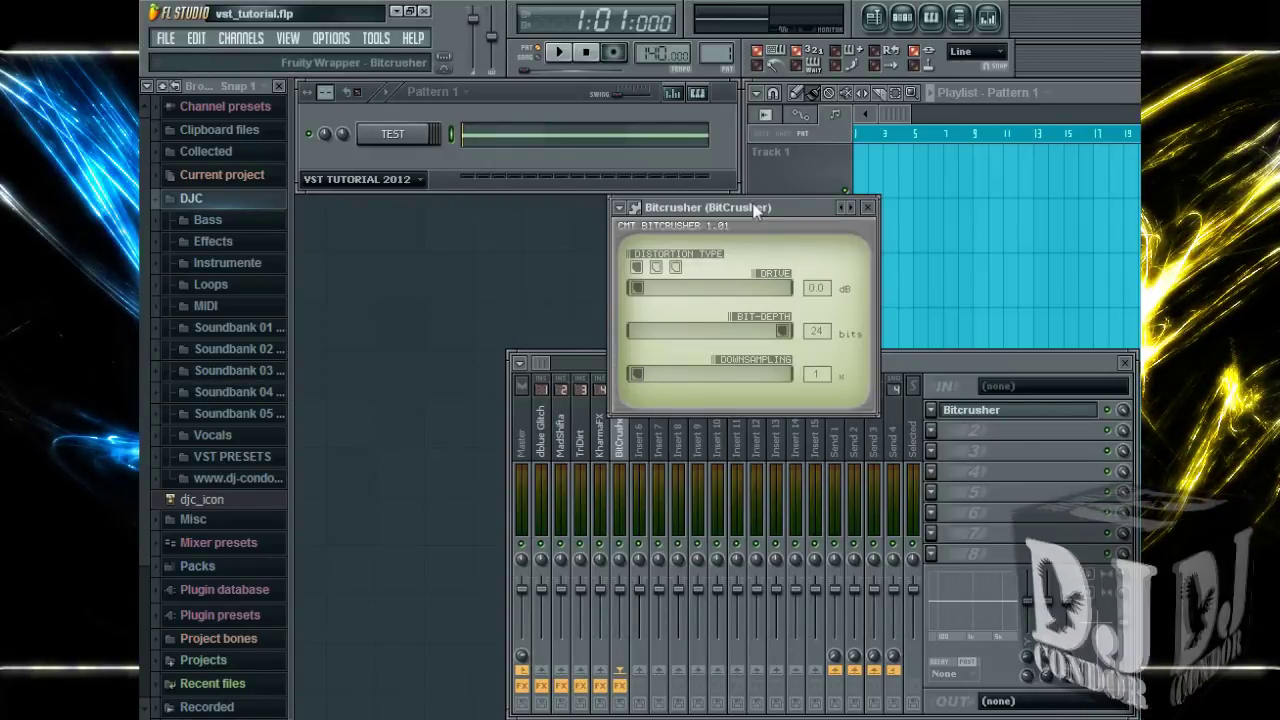
{"action": "left_click_drag", "start_coordinate": [756, 207], "coordinate": [761, 208]}
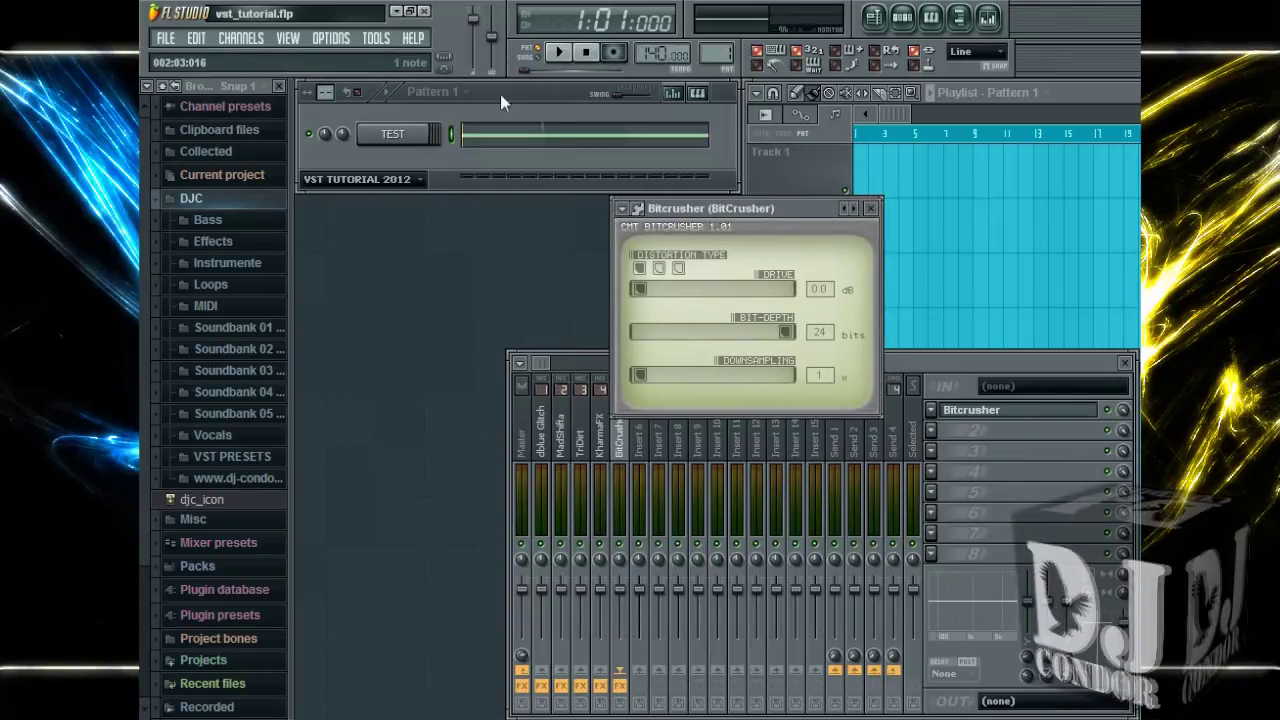
- During playback, try Bitcrusher with Downsampling 40 and Bit-Depth 4, reset them to 1 and 24 bits, and close the plugin
{"action": "left_click", "coordinate": [566, 54]}
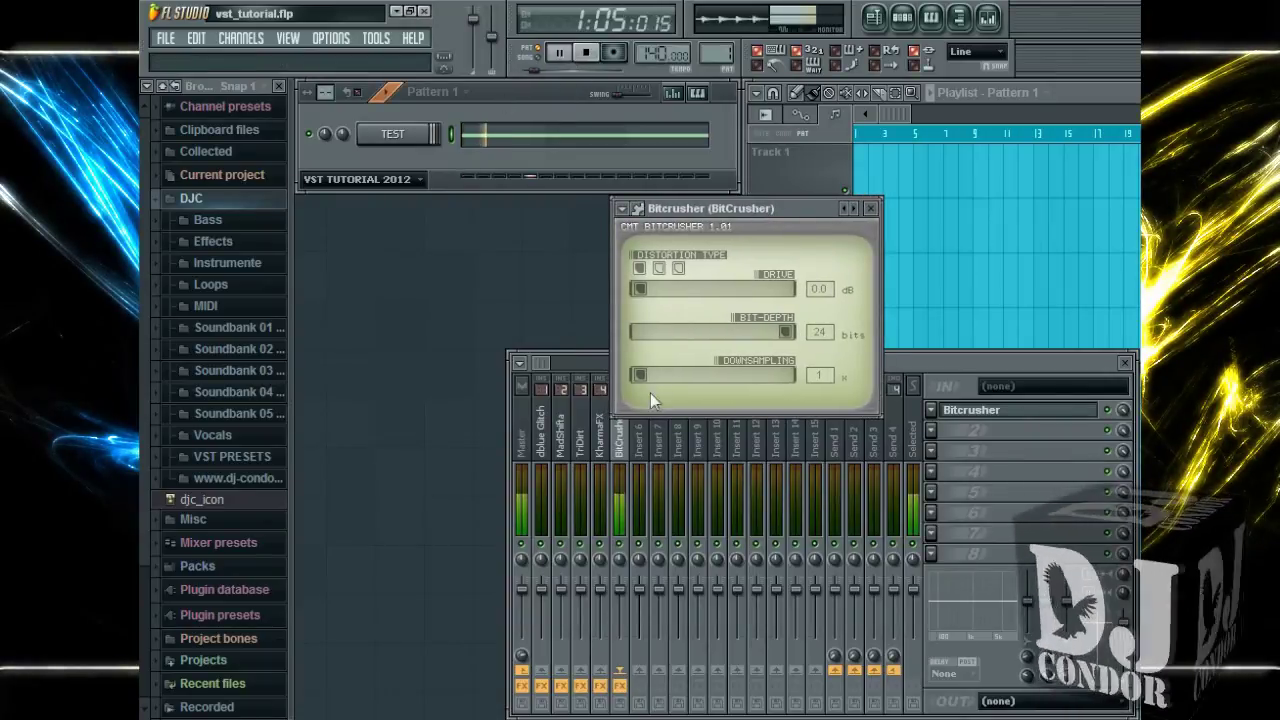
{"action": "left_click_drag", "start_coordinate": [642, 376], "coordinate": [800, 375]}
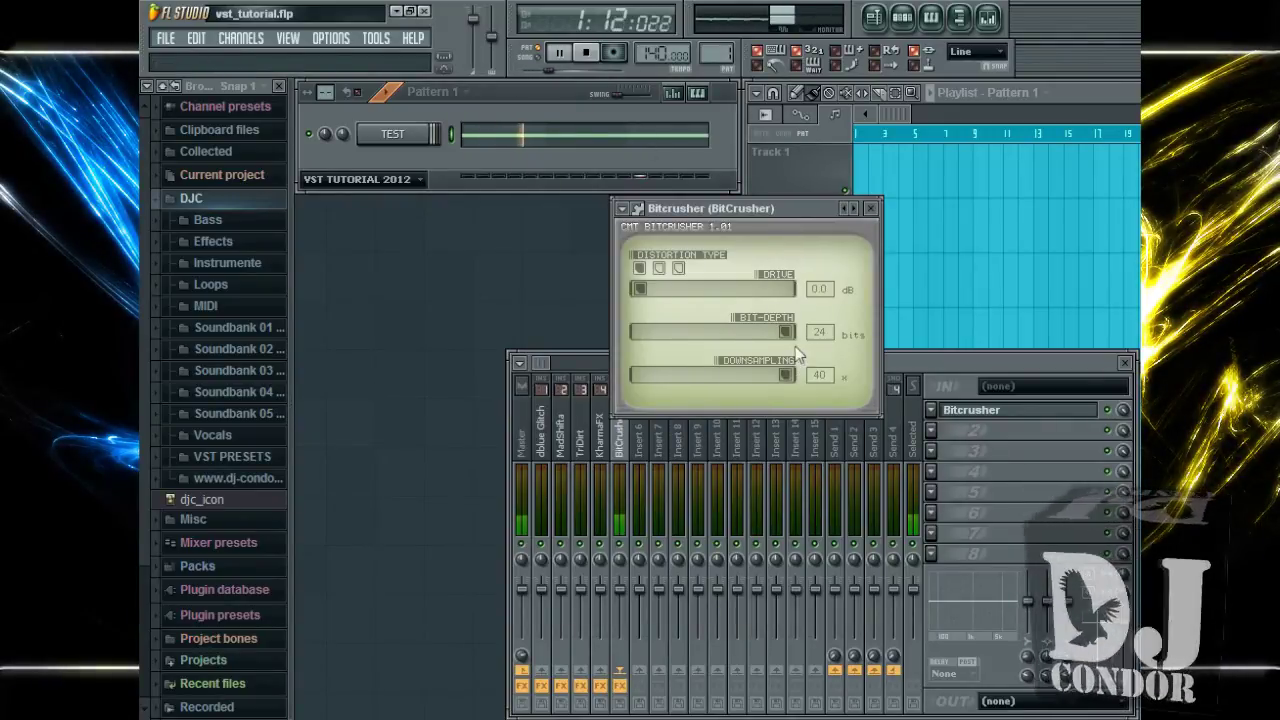
{"action": "left_click_drag", "start_coordinate": [786, 331], "coordinate": [657, 336]}
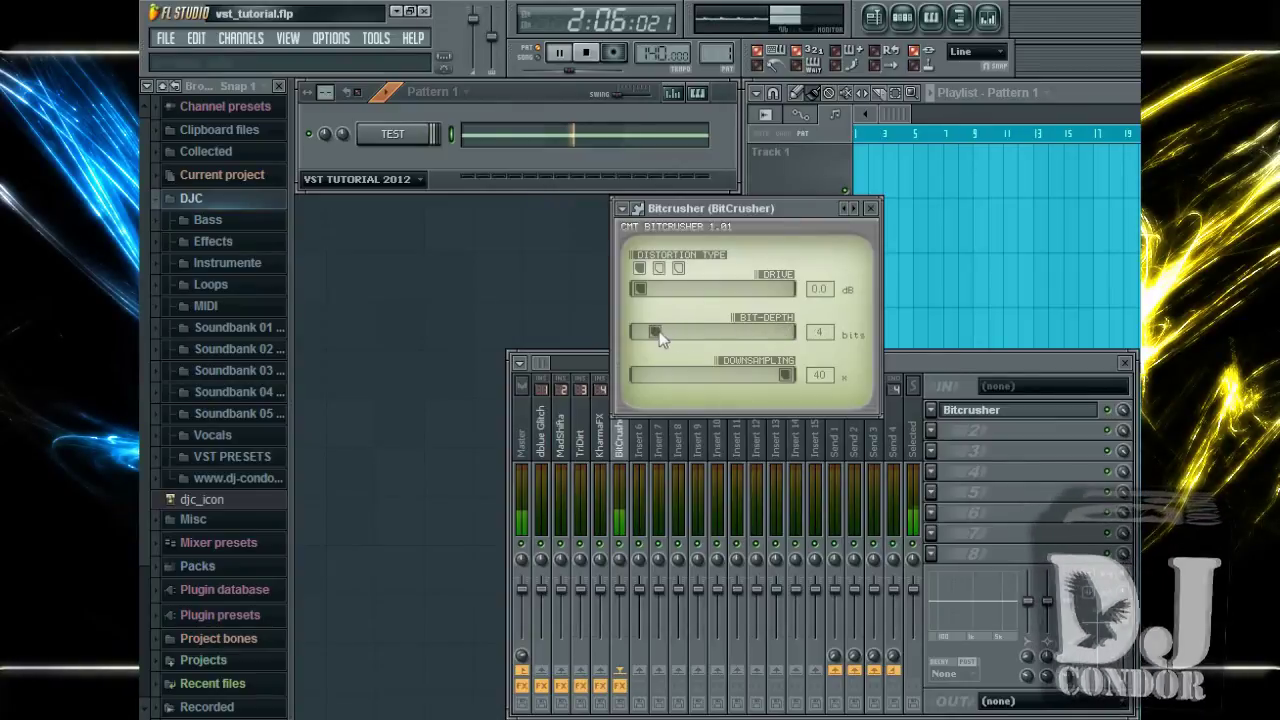
{"action": "left_click_drag", "start_coordinate": [785, 375], "coordinate": [638, 380]}
{"action": "left_click_drag", "start_coordinate": [655, 333], "coordinate": [786, 333]}
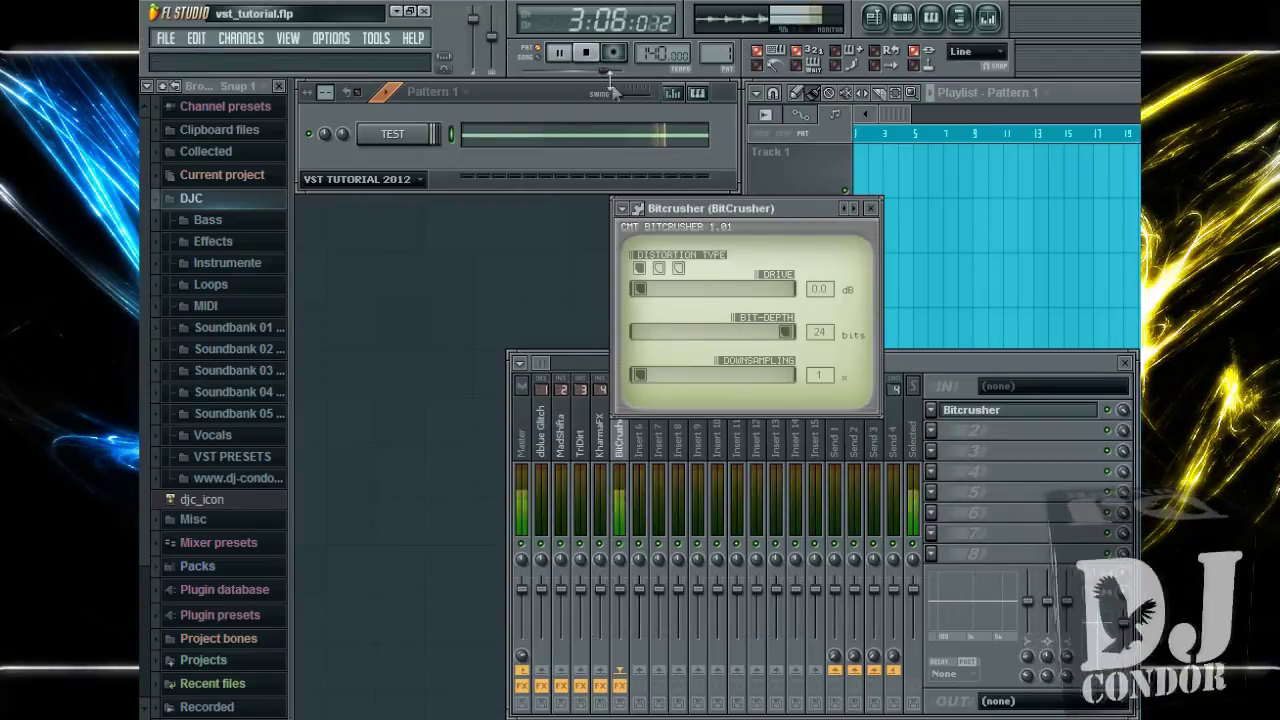
{"action": "left_click", "coordinate": [594, 52]}
{"action": "left_click", "coordinate": [871, 208]}
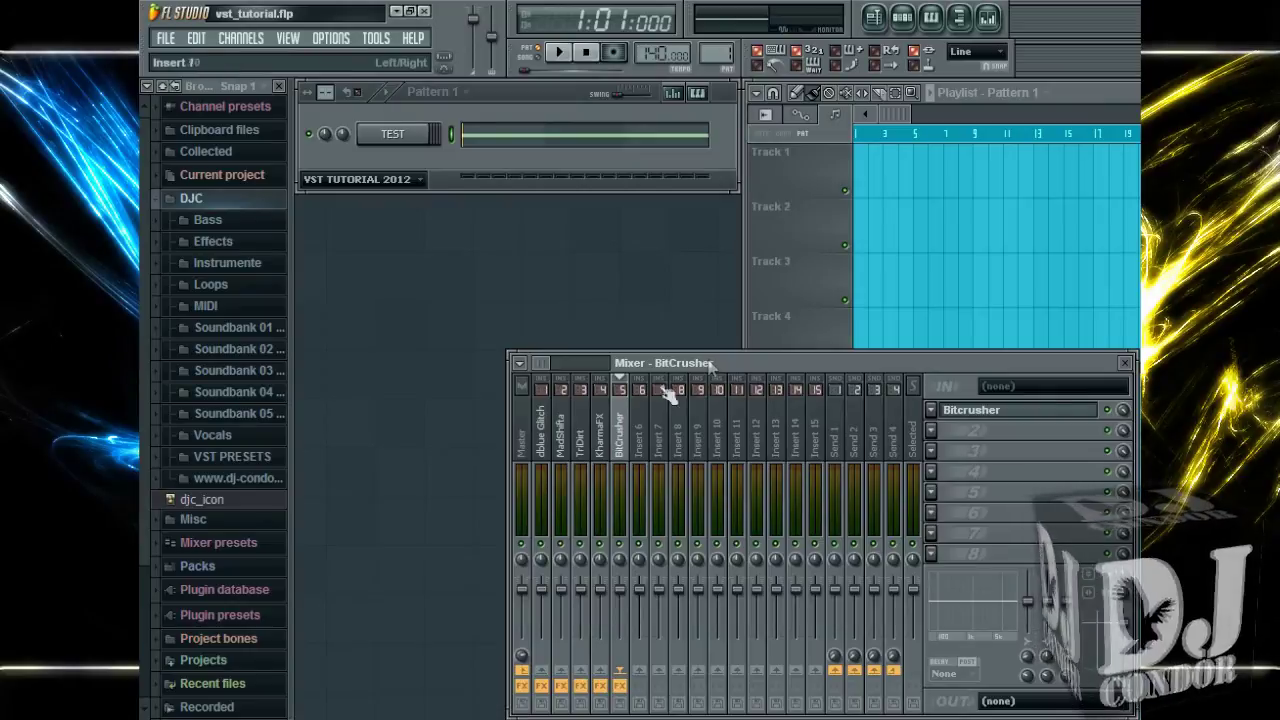
- Select the Master mixer track and check the VST plugins extra search folder in the file settings
{"action": "left_click", "coordinate": [521, 430]}
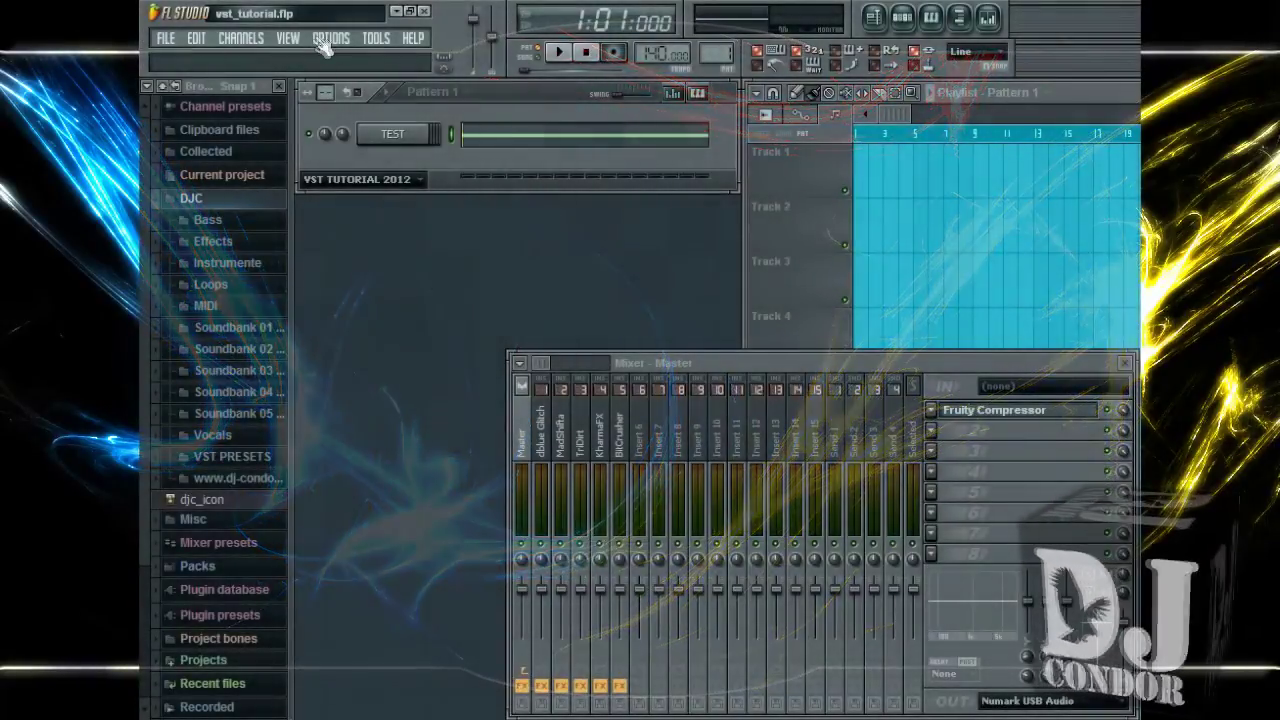
{"action": "left_click", "coordinate": [331, 38]}
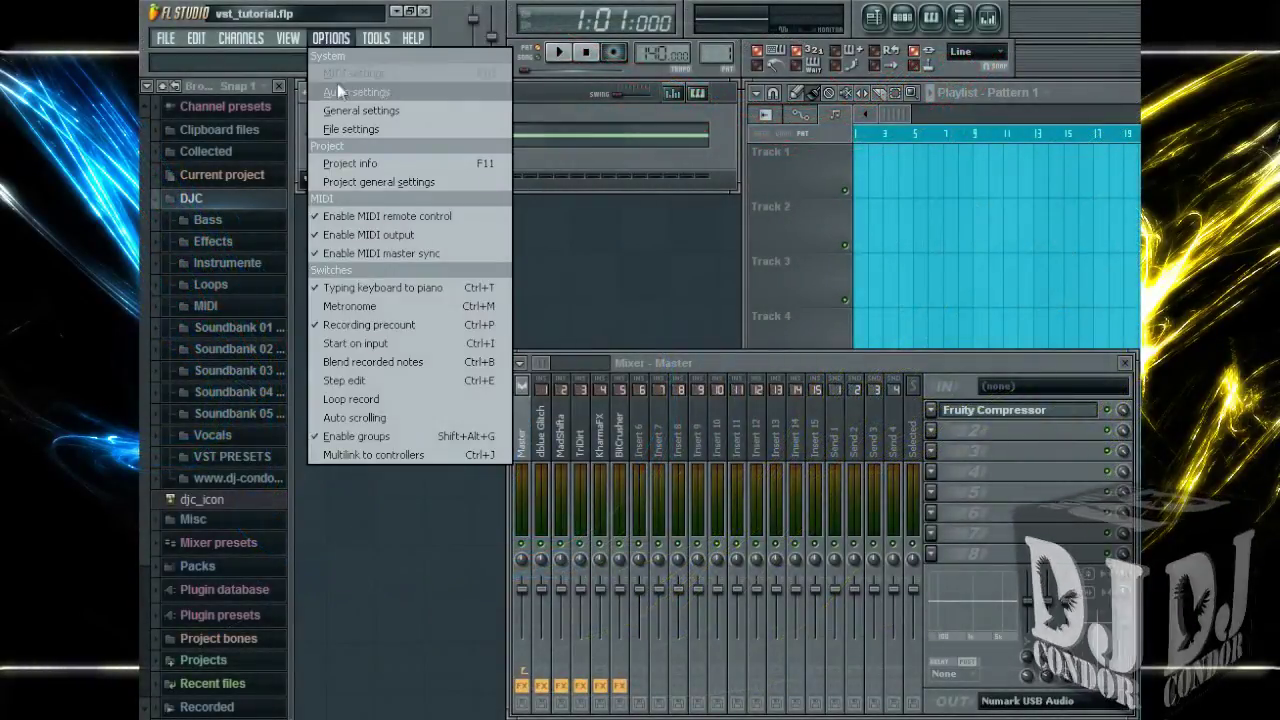
{"action": "left_click", "coordinate": [349, 111]}
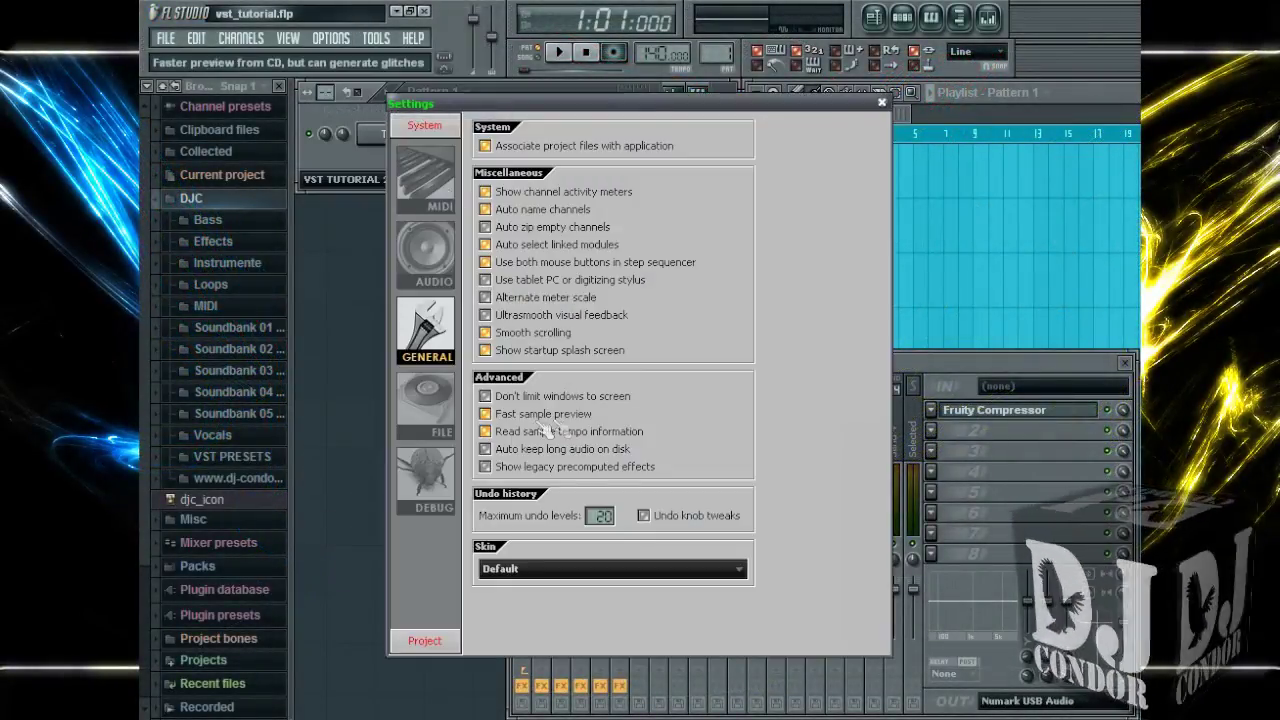
{"action": "left_click", "coordinate": [441, 424]}
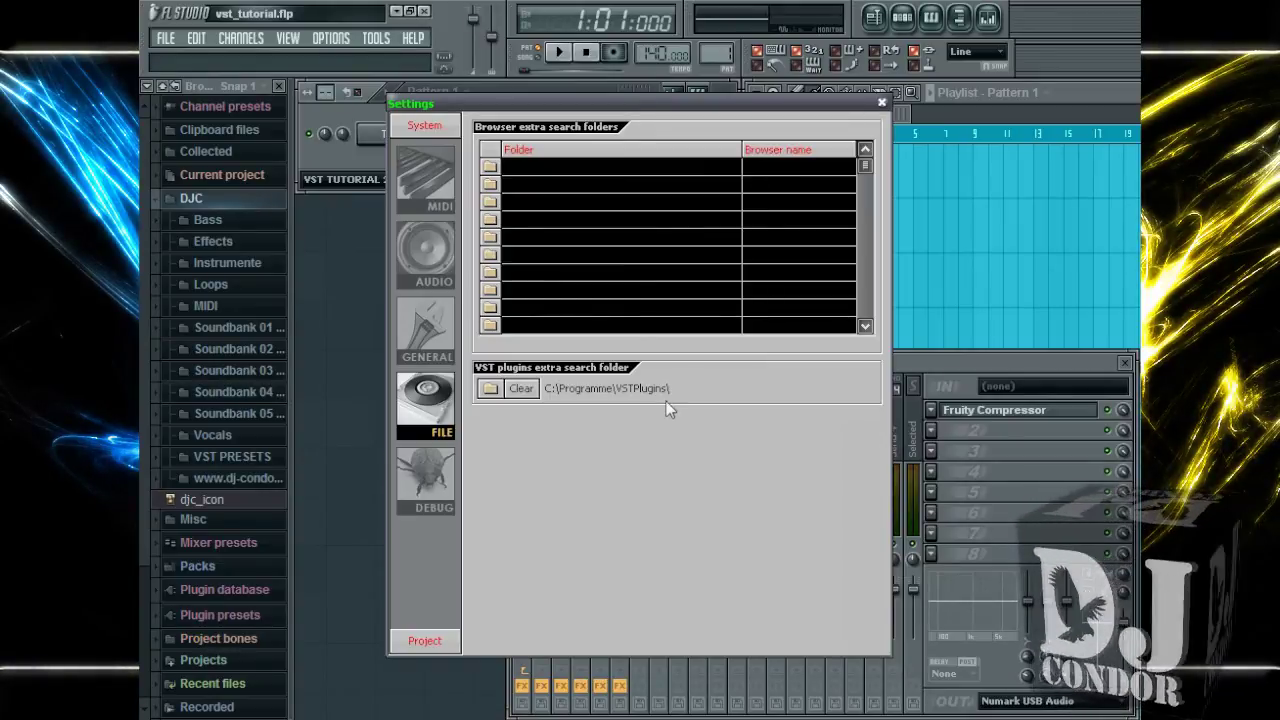
{"action": "left_click", "coordinate": [881, 103]}
- Open the full list of generator plugins and run the recommended fast scan for plugins twice
{"action": "left_click", "coordinate": [258, 40]}
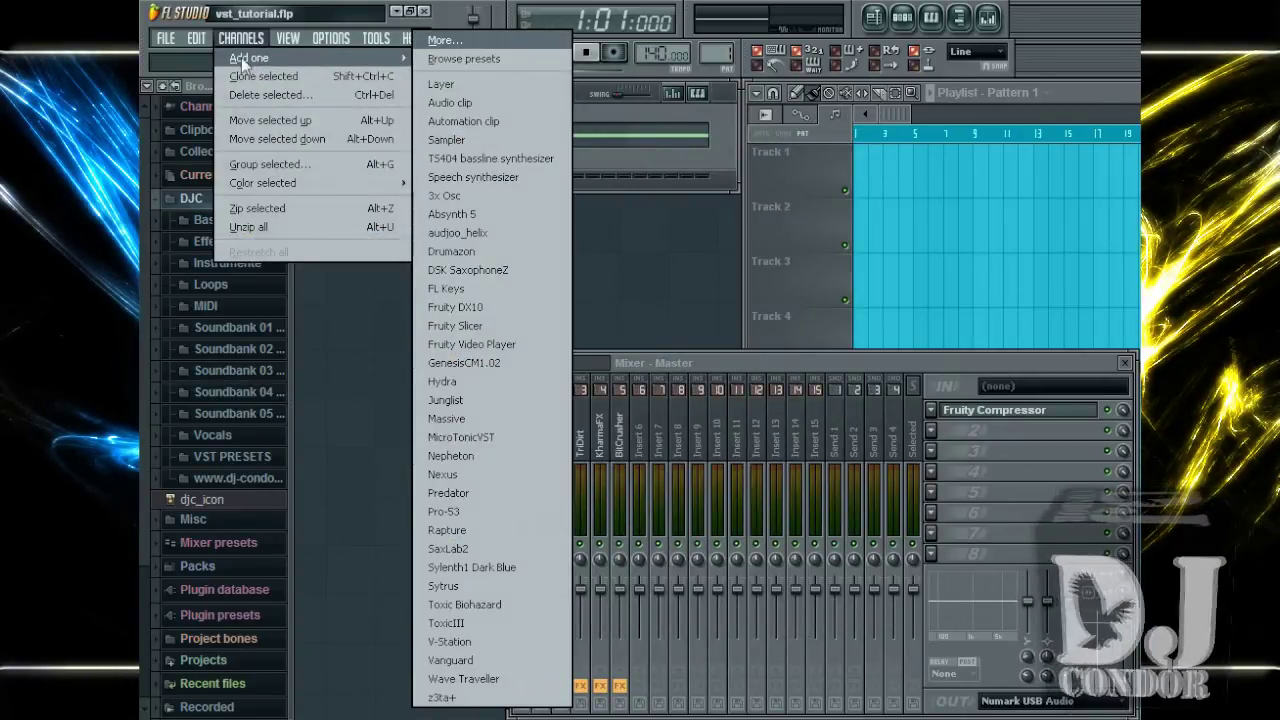
{"action": "left_click", "coordinate": [458, 43]}
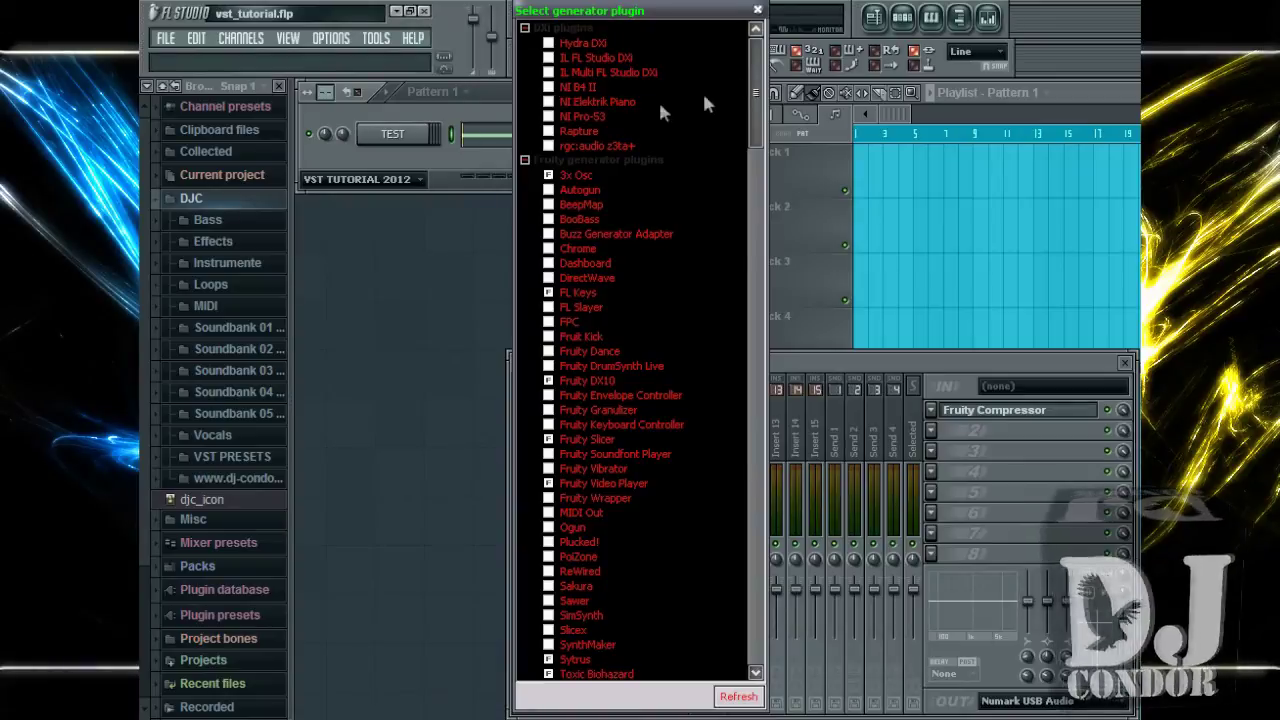
{"action": "left_click", "coordinate": [739, 698]}
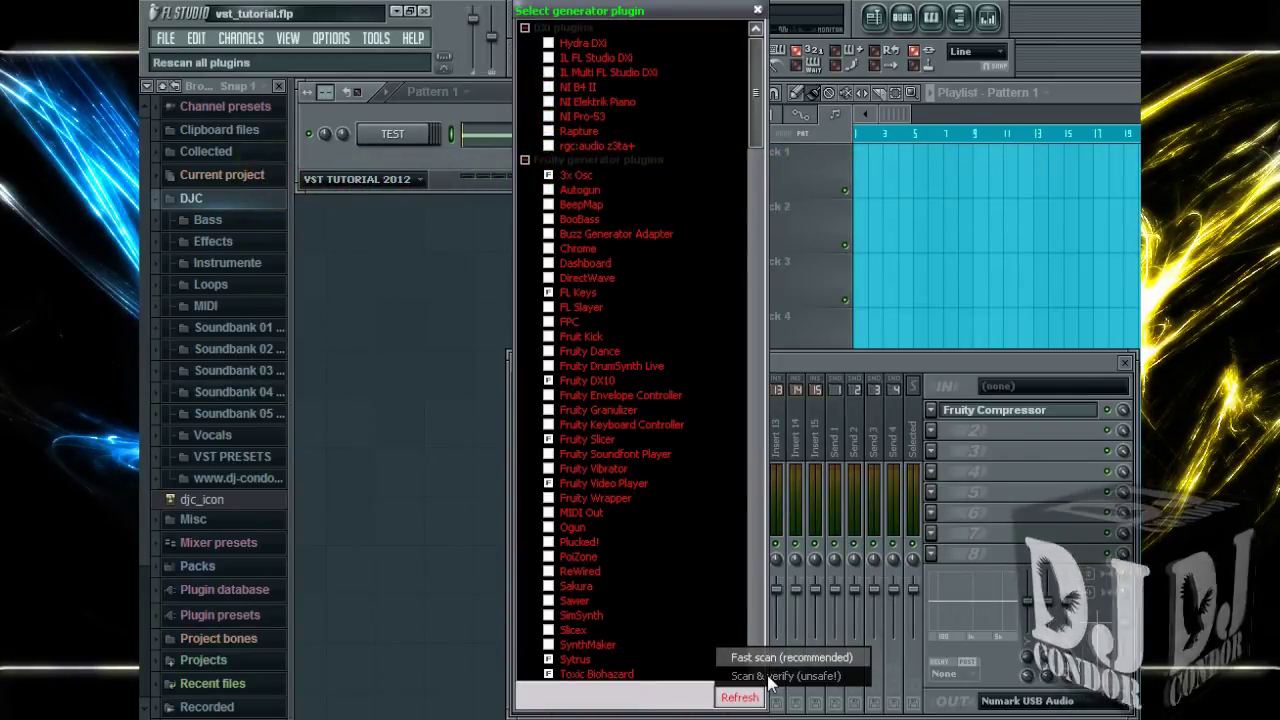
{"action": "left_click", "coordinate": [770, 658]}
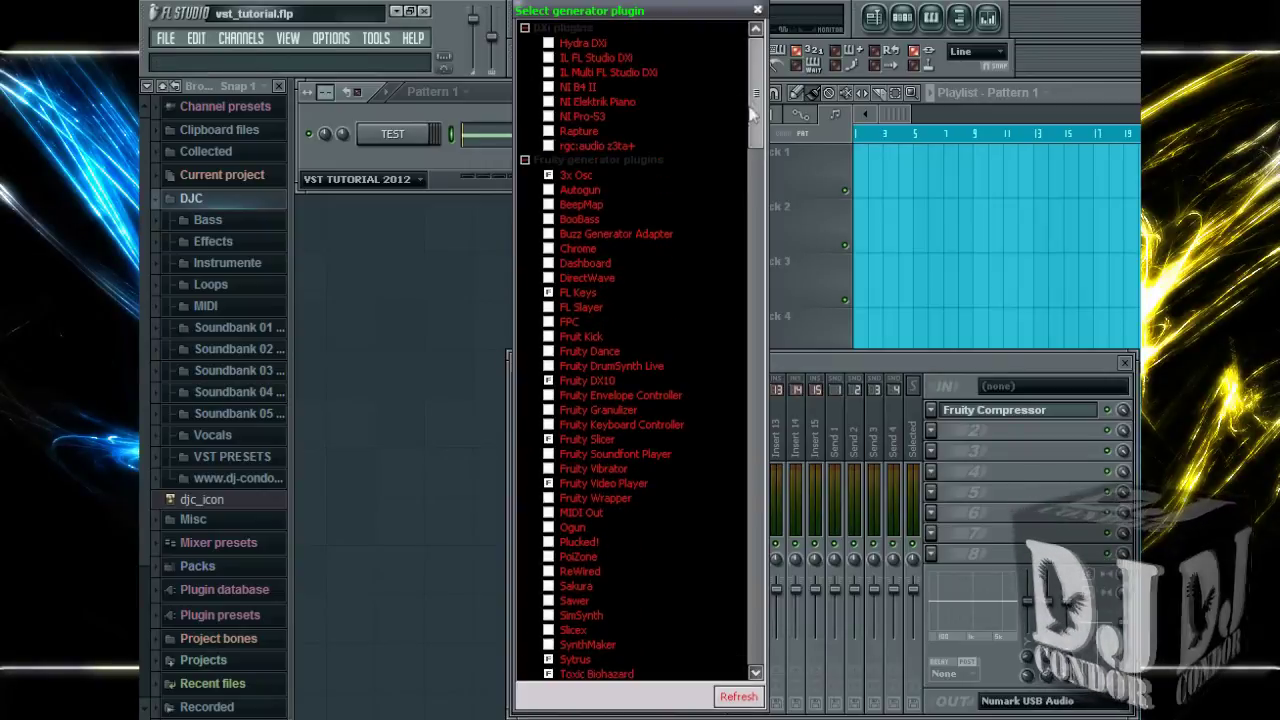
{"action": "mouse_move", "coordinate": [755, 110]}
{"action": "left_mouse_down"}
{"action": "mouse_move", "coordinate": [760, 228]}
{"action": "mouse_move", "coordinate": [773, 59]}
{"action": "mouse_move", "coordinate": [757, 165]}
{"action": "mouse_move", "coordinate": [757, 103]}
{"action": "left_mouse_up"}
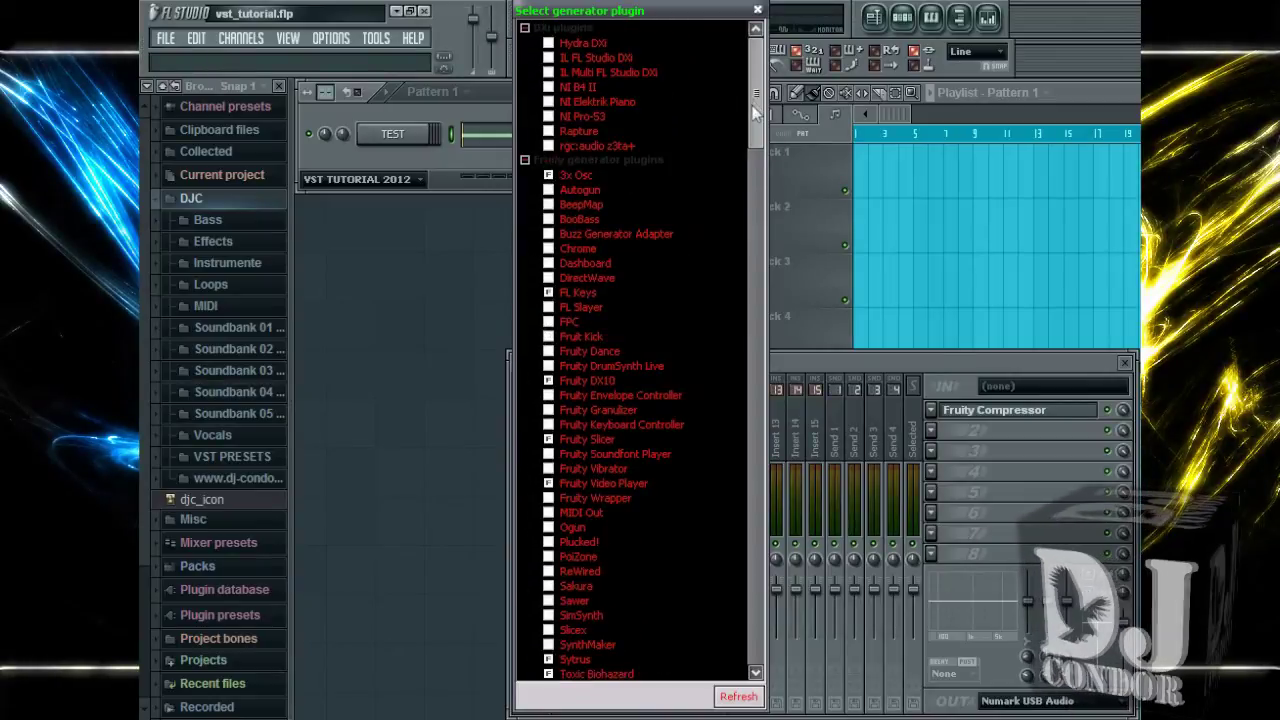
{"action": "left_click", "coordinate": [733, 699]}
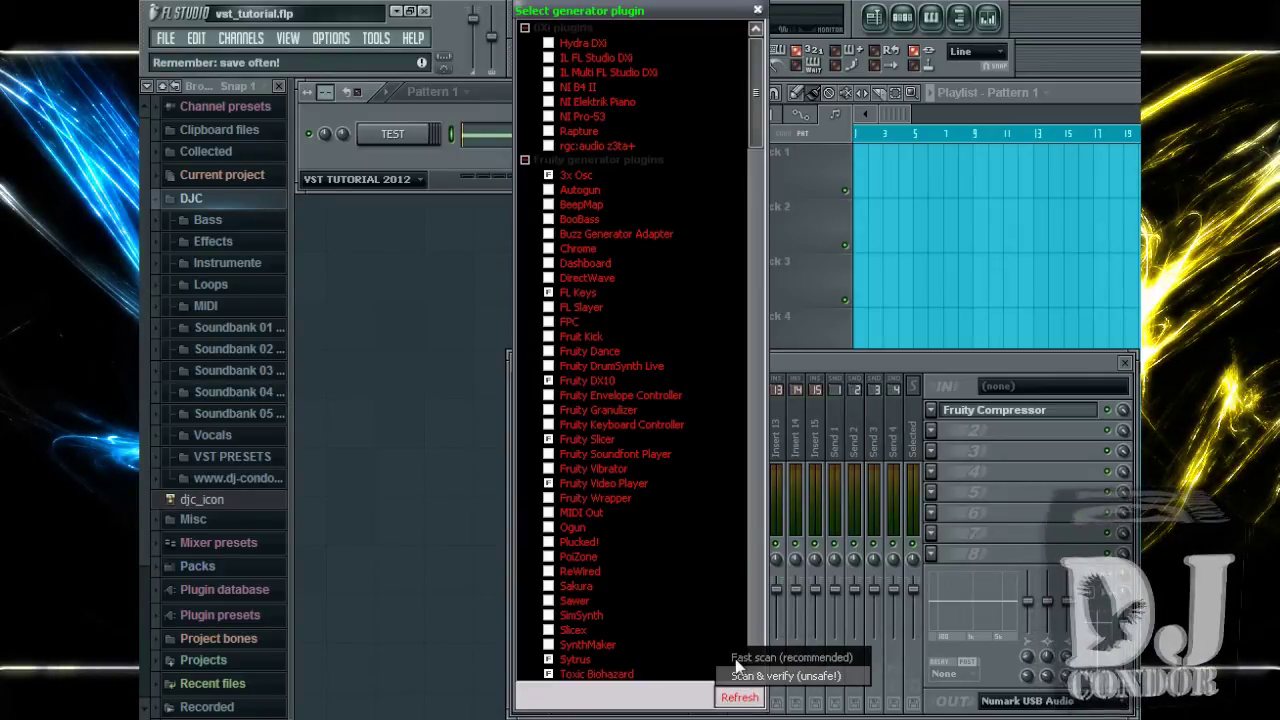
{"action": "left_click", "coordinate": [796, 660]}
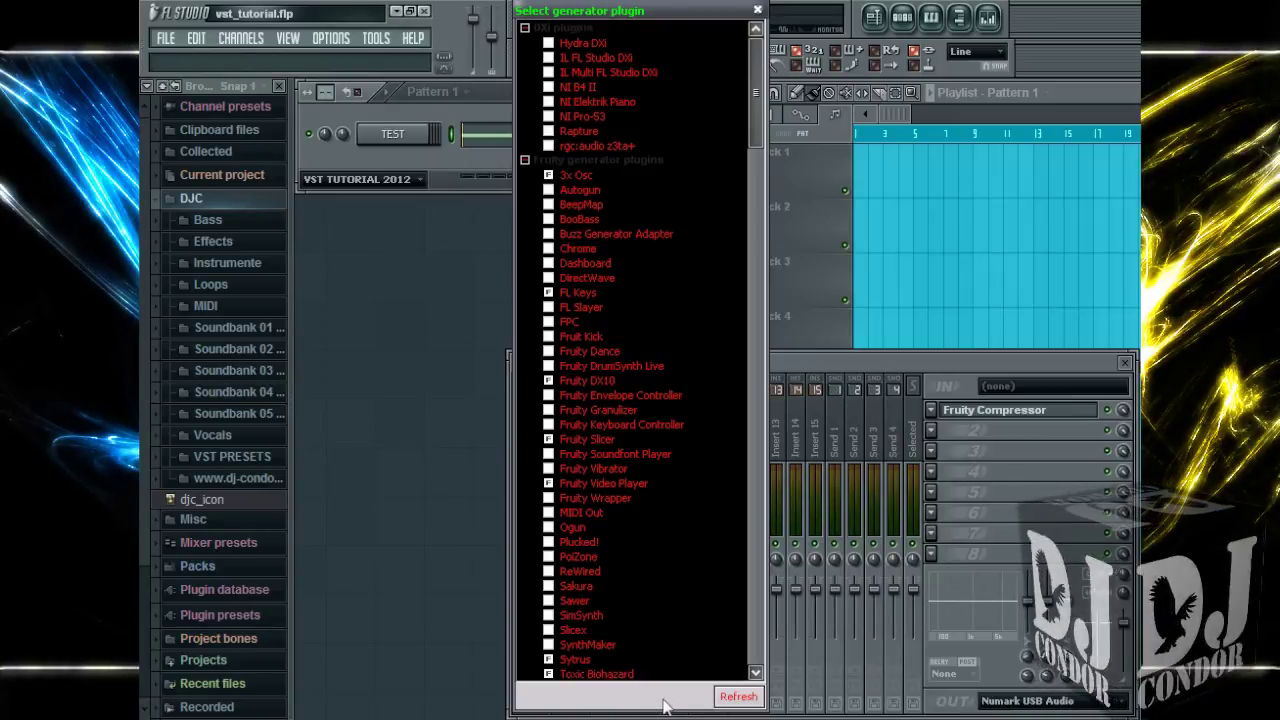
- Look through the plugin list's Fruity generator and VST plugins groups, highlight Bitcrusher, and close the list
{"action": "left_click_drag", "start_coordinate": [755, 123], "coordinate": [744, 207]}
{"action": "scroll", "coordinate": [686, 288], "scroll_direction": "up", "scroll_amount": 9}
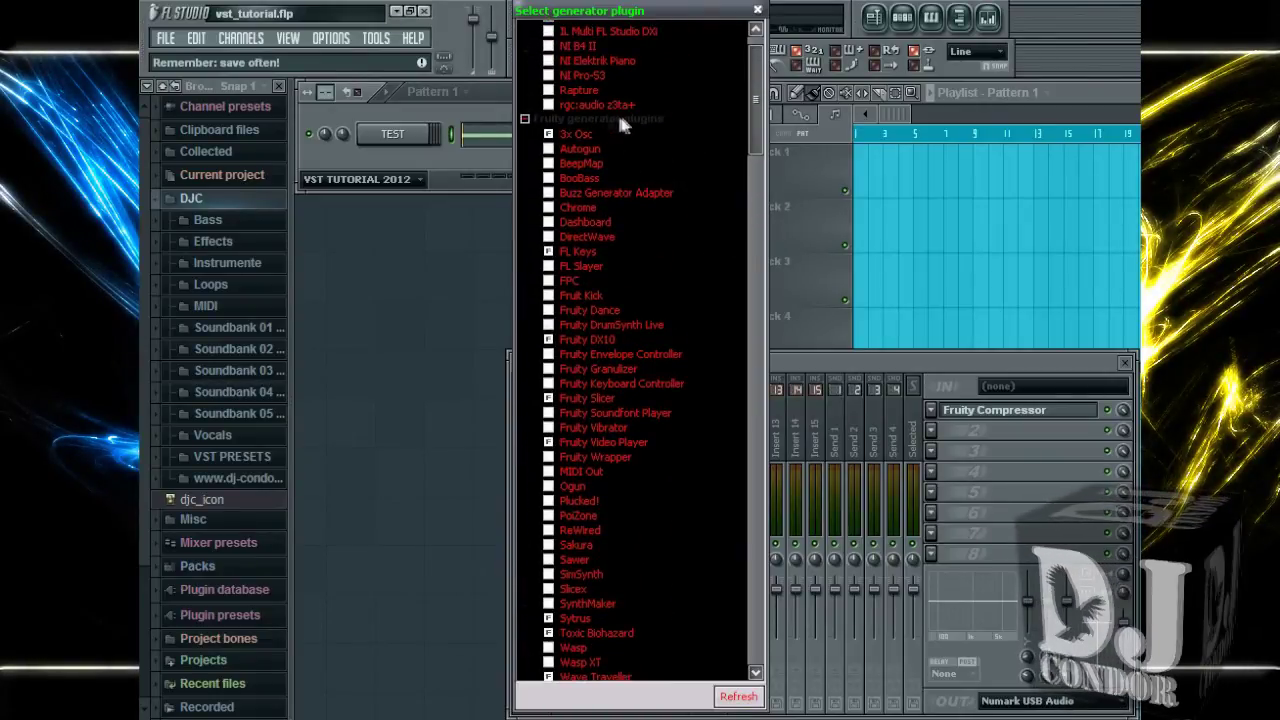
{"action": "left_click", "coordinate": [660, 120]}
{"action": "scroll", "coordinate": [739, 127], "scroll_direction": "down", "scroll_amount": 9}
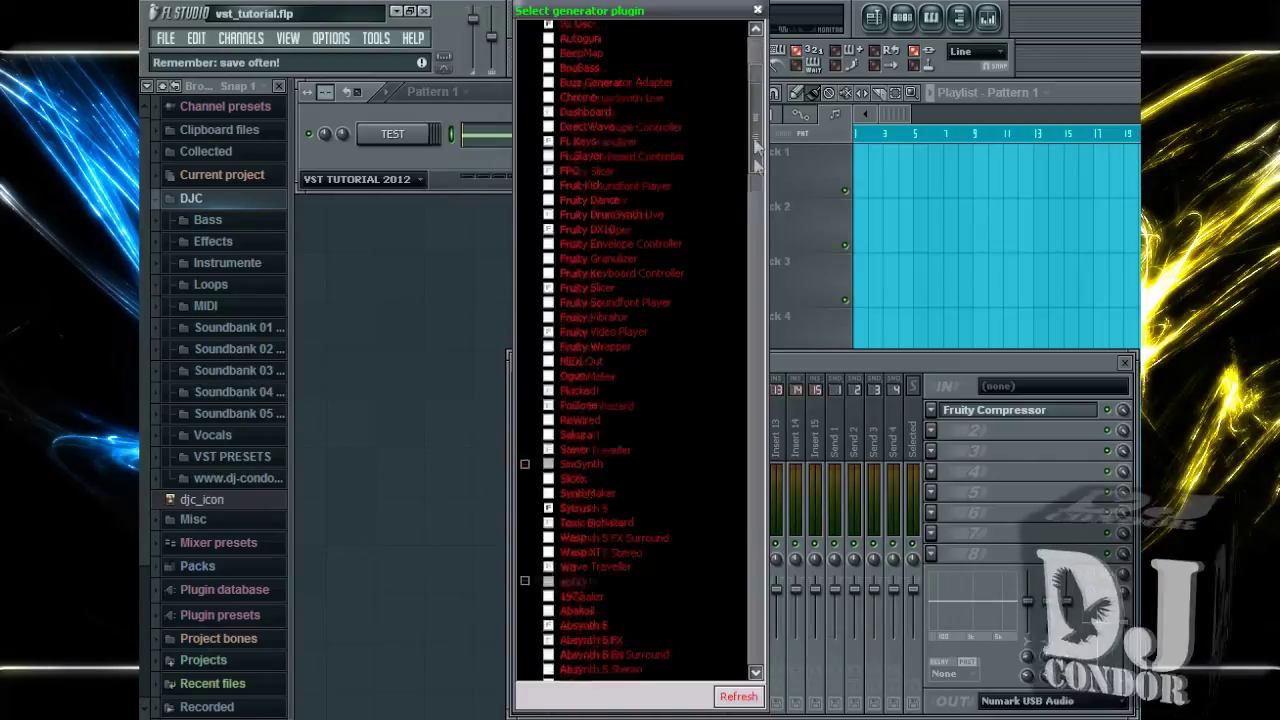
{"action": "left_click", "coordinate": [610, 292]}
{"action": "mouse_move", "coordinate": [758, 205]}
{"action": "left_mouse_down"}
{"action": "mouse_move", "coordinate": [760, 255]}
{"action": "mouse_move", "coordinate": [760, 228]}
{"action": "left_mouse_up"}
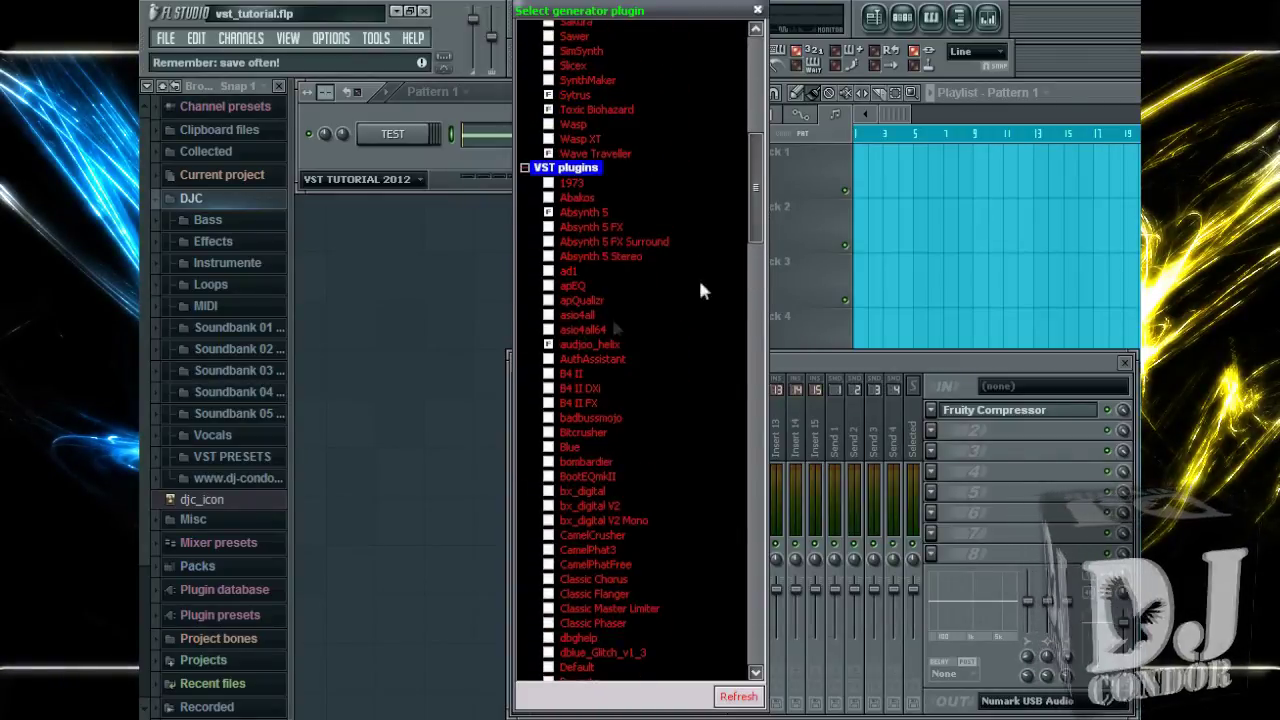
{"action": "left_click", "coordinate": [548, 434]}
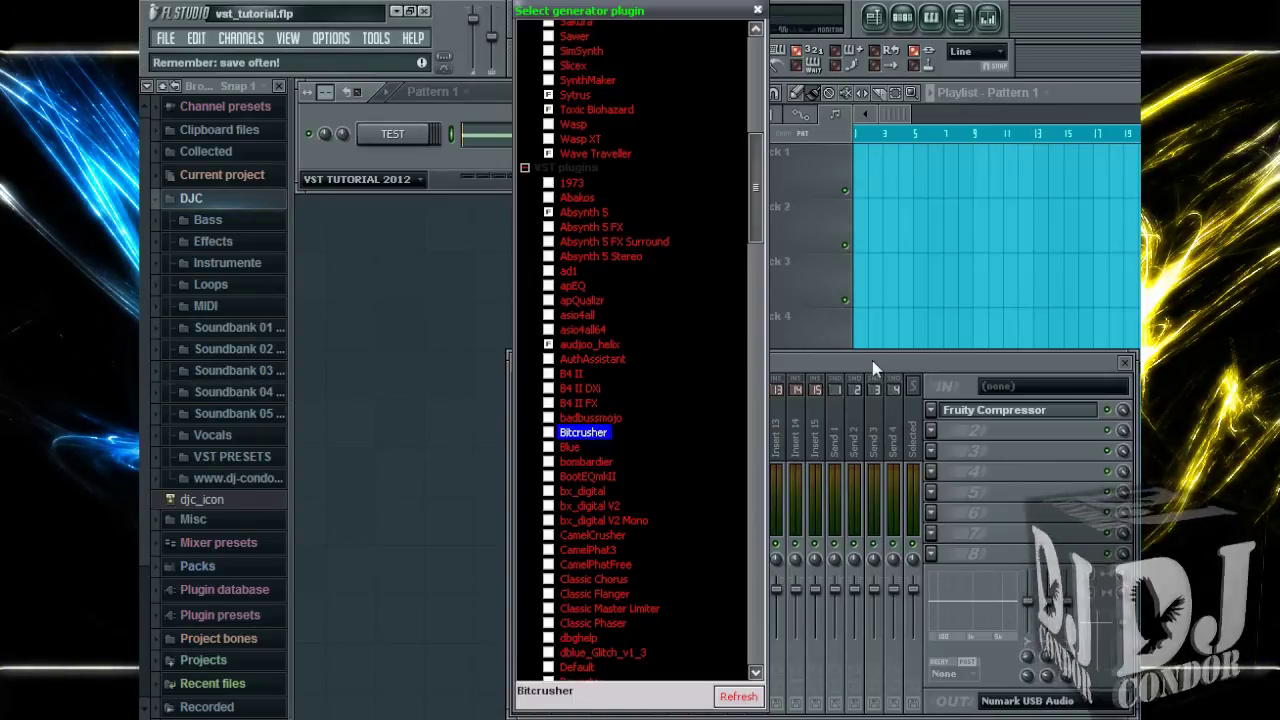
{"action": "left_click_drag", "start_coordinate": [750, 206], "coordinate": [752, 112]}
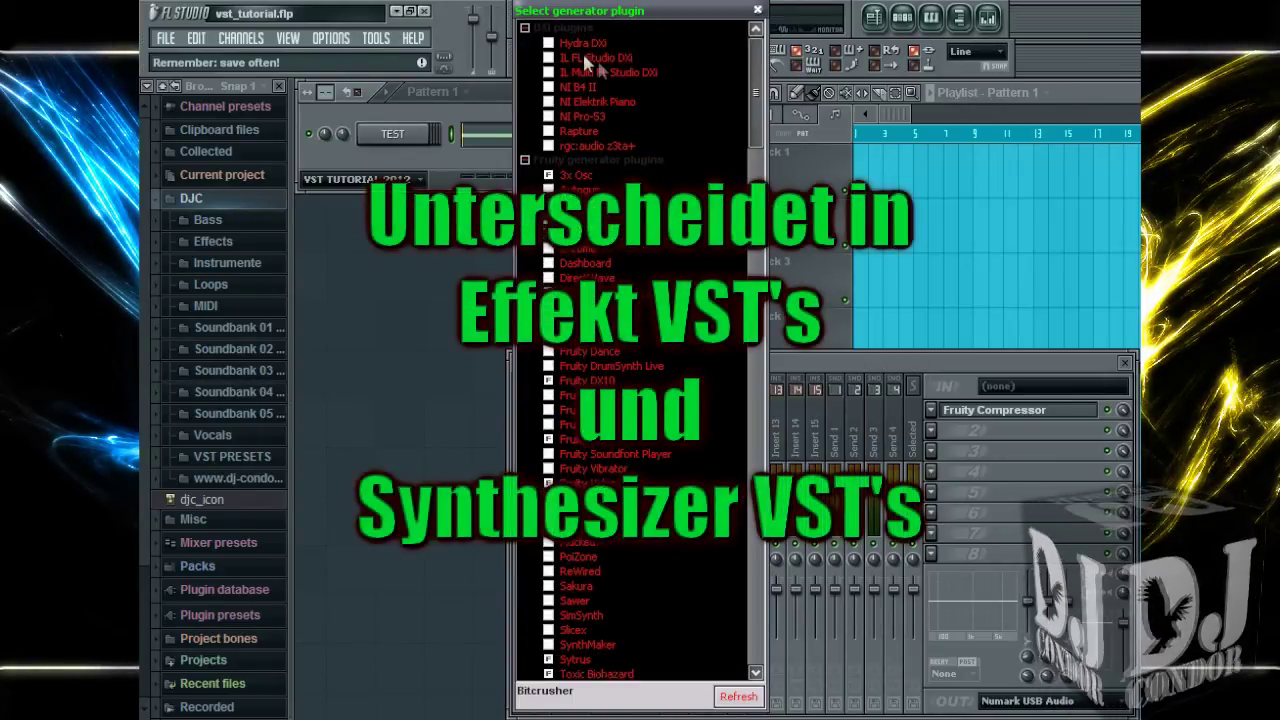
{"action": "mouse_move", "coordinate": [752, 60]}
{"action": "left_mouse_down"}
{"action": "mouse_move", "coordinate": [752, 164]}
{"action": "mouse_move", "coordinate": [752, 40]}
{"action": "left_mouse_up"}
{"action": "left_click", "coordinate": [757, 10]}
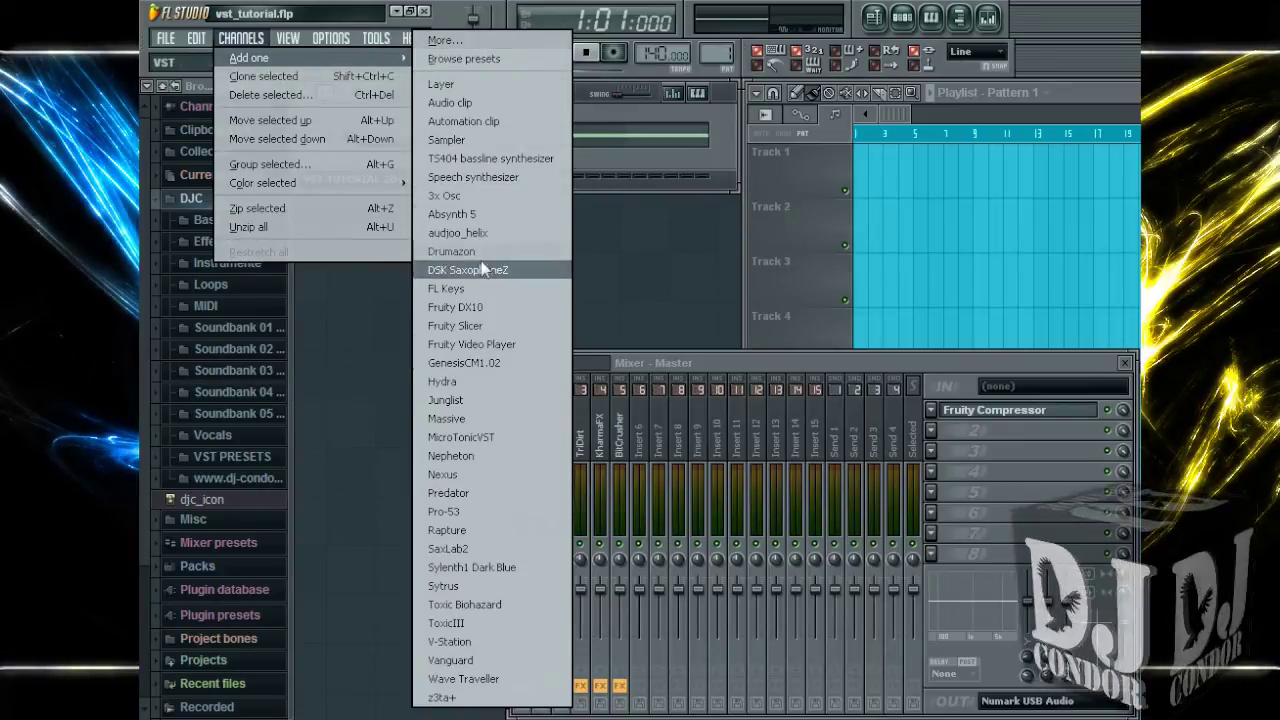
- Add a Toxic Biohazard channel and move its plugin window up to just below the channel rows
{"action": "left_click", "coordinate": [476, 610]}
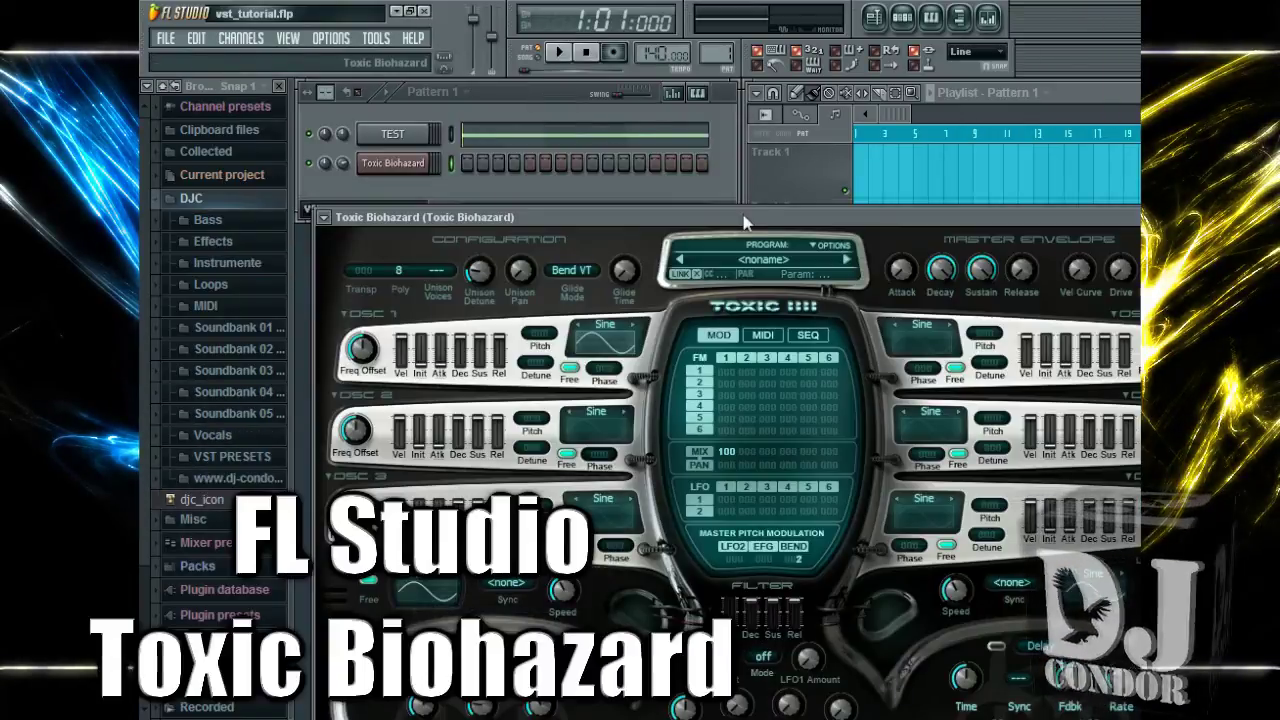
{"action": "left_click_drag", "start_coordinate": [724, 214], "coordinate": [734, 114]}
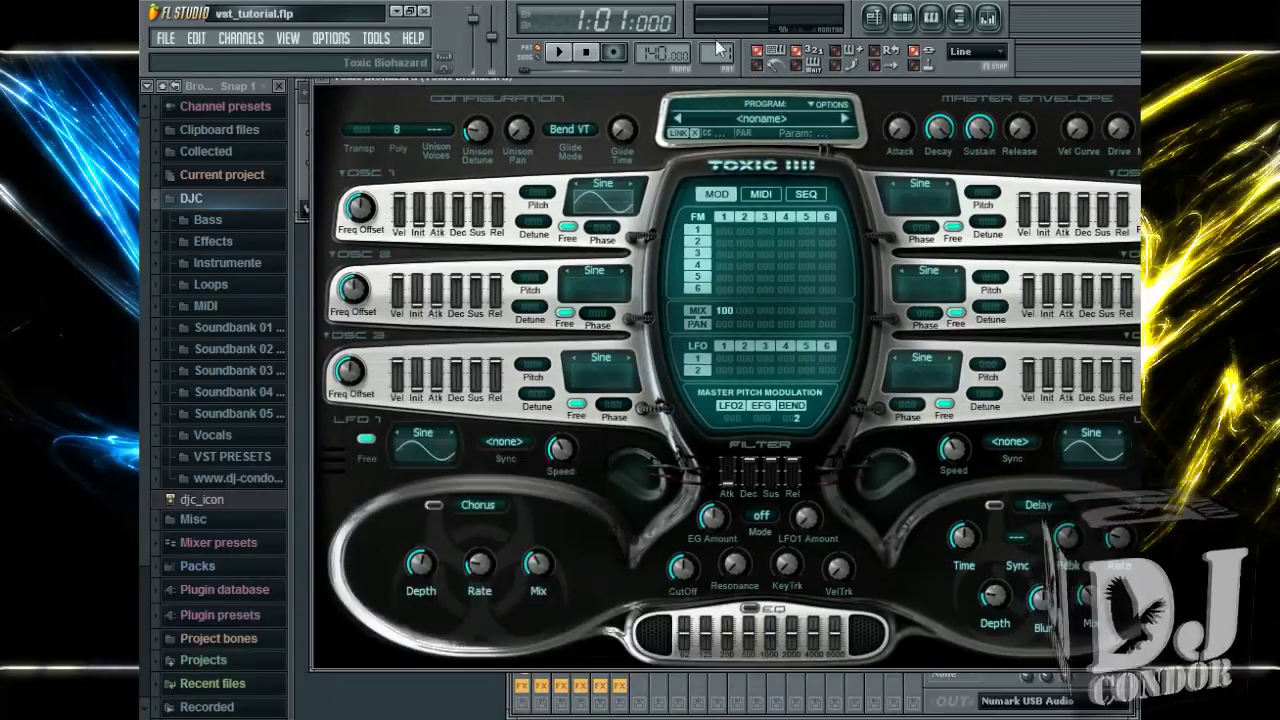
{"action": "mouse_move", "coordinate": [690, 113]}
{"action": "left_mouse_down"}
{"action": "mouse_move", "coordinate": [684, 95]}
{"action": "mouse_move", "coordinate": [688, 131]}
{"action": "left_mouse_up"}
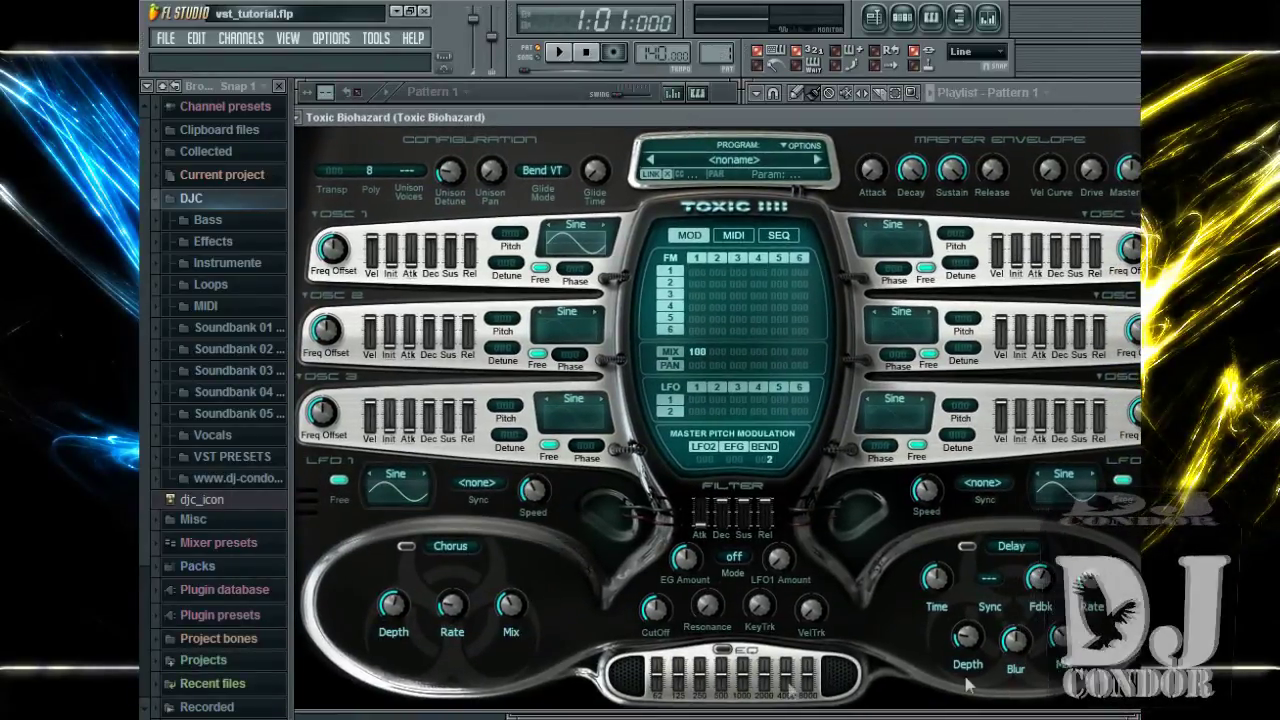
{"action": "left_click_drag", "start_coordinate": [670, 113], "coordinate": [674, 179]}
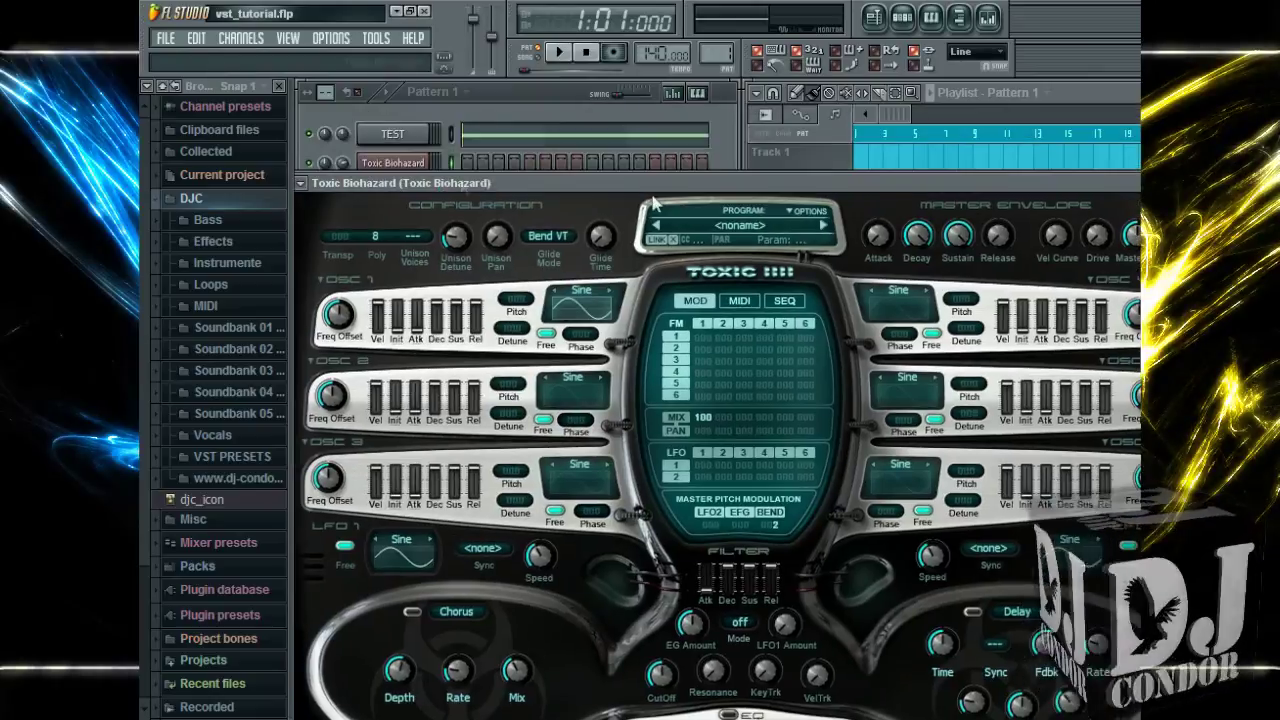
- View the Toxic Biohazard channel's piano roll, close it, and close the Toxic Biohazard plugin window
{"action": "right_click", "coordinate": [408, 163]}
{"action": "left_click", "coordinate": [452, 165]}
{"action": "left_click", "coordinate": [386, 314]}
{"action": "left_click_drag", "start_coordinate": [386, 314], "coordinate": [371, 358]}
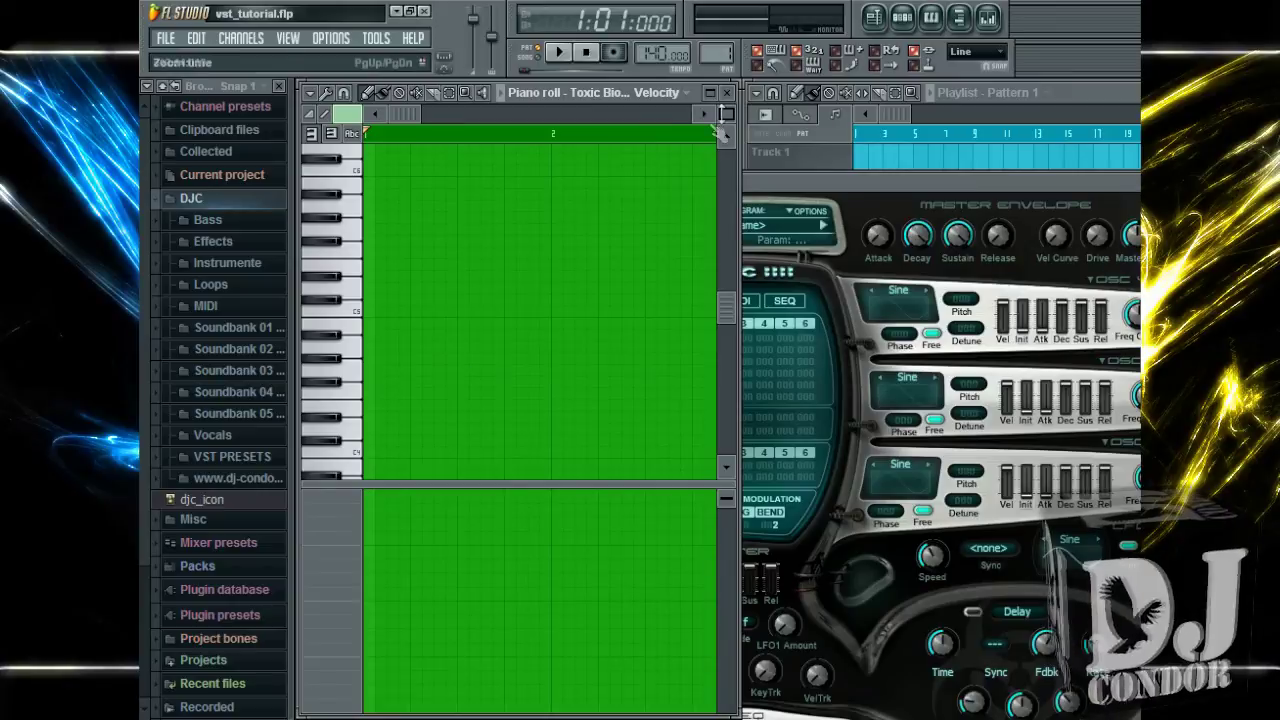
{"action": "left_click", "coordinate": [726, 92]}
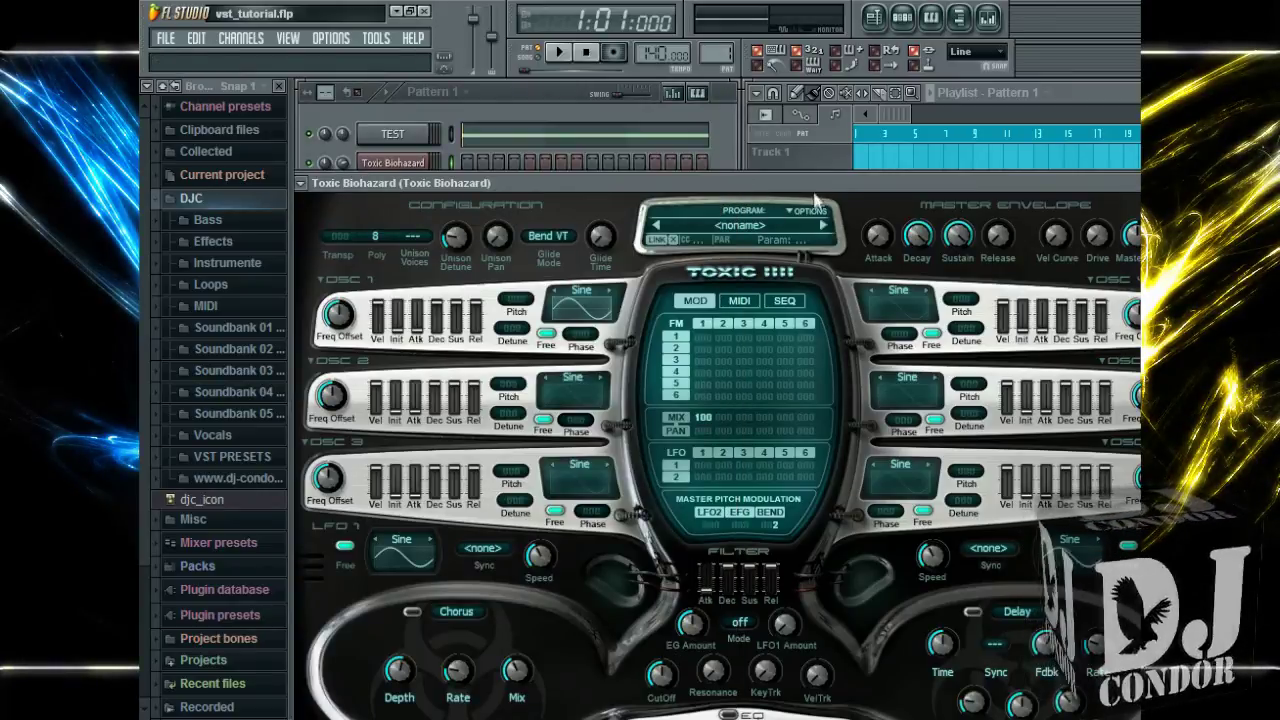
{"action": "left_click_drag", "start_coordinate": [808, 184], "coordinate": [743, 187]}
{"action": "left_click", "coordinate": [1114, 187]}
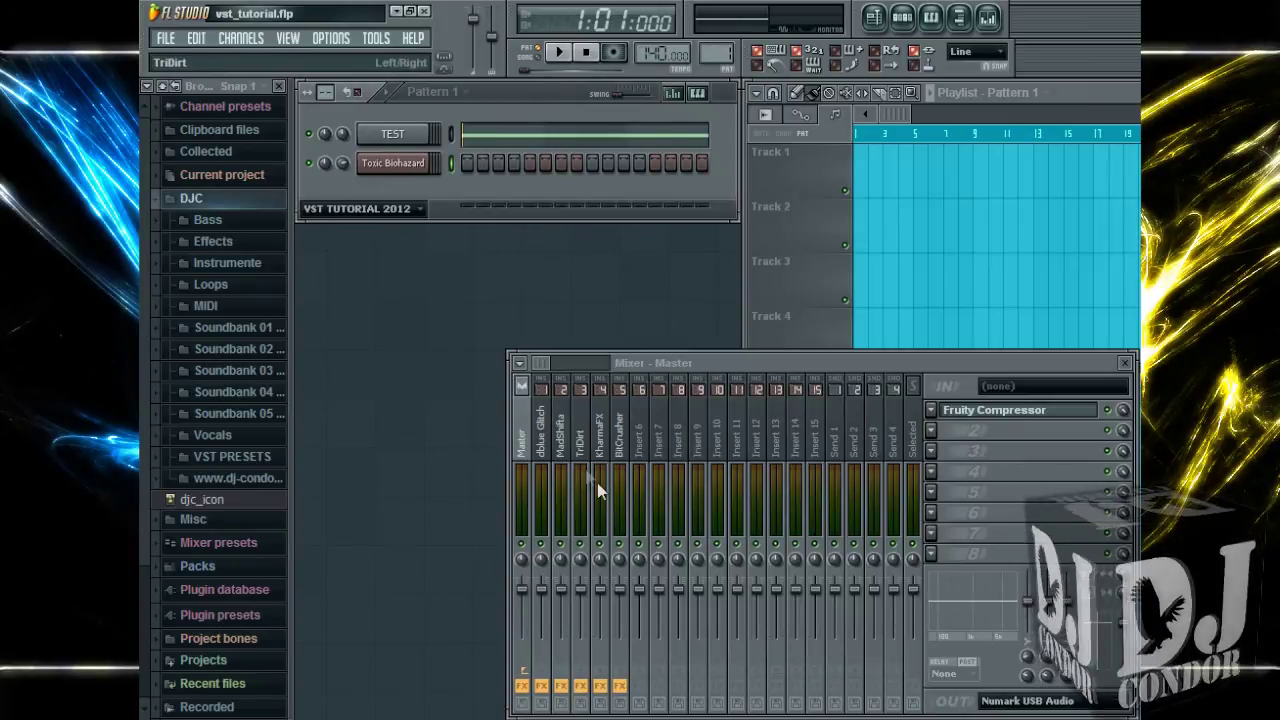
- Select the BitCrusher mixer track and look through the full list of effect plugins for its second effect slot
{"action": "left_click", "coordinate": [603, 430]}
{"action": "left_click", "coordinate": [620, 452]}
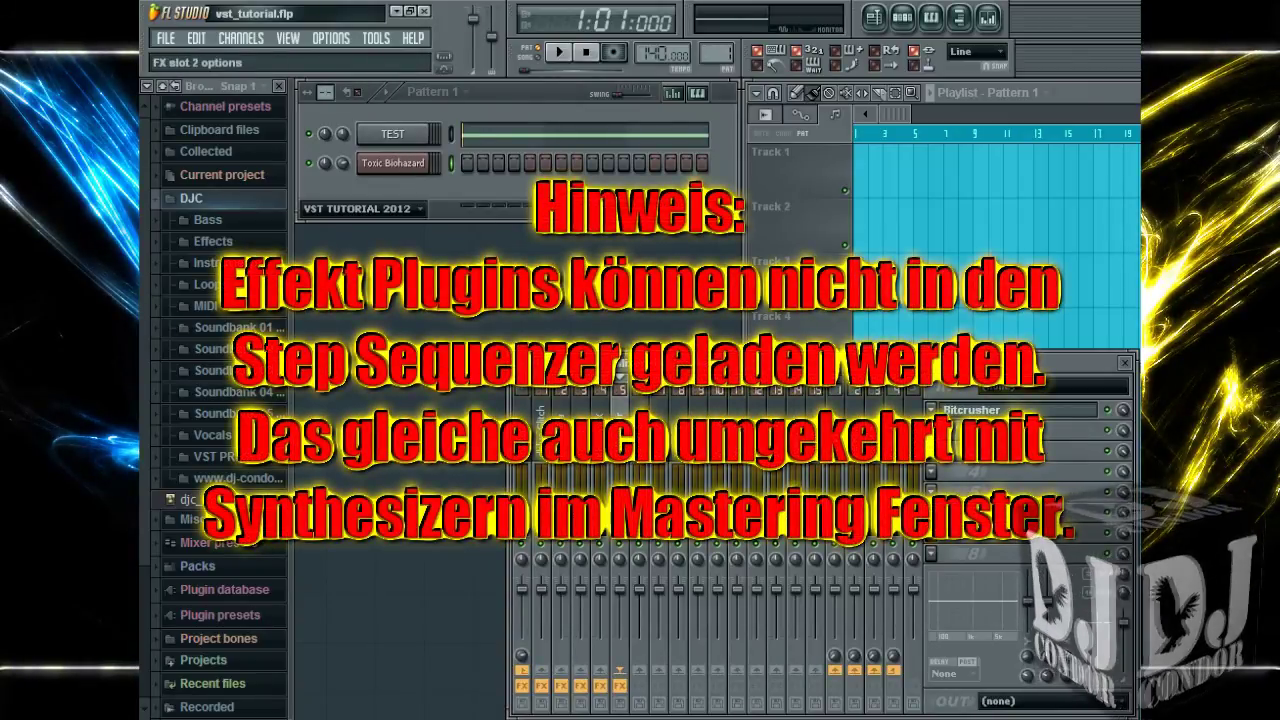
{"action": "left_click", "coordinate": [1010, 430]}
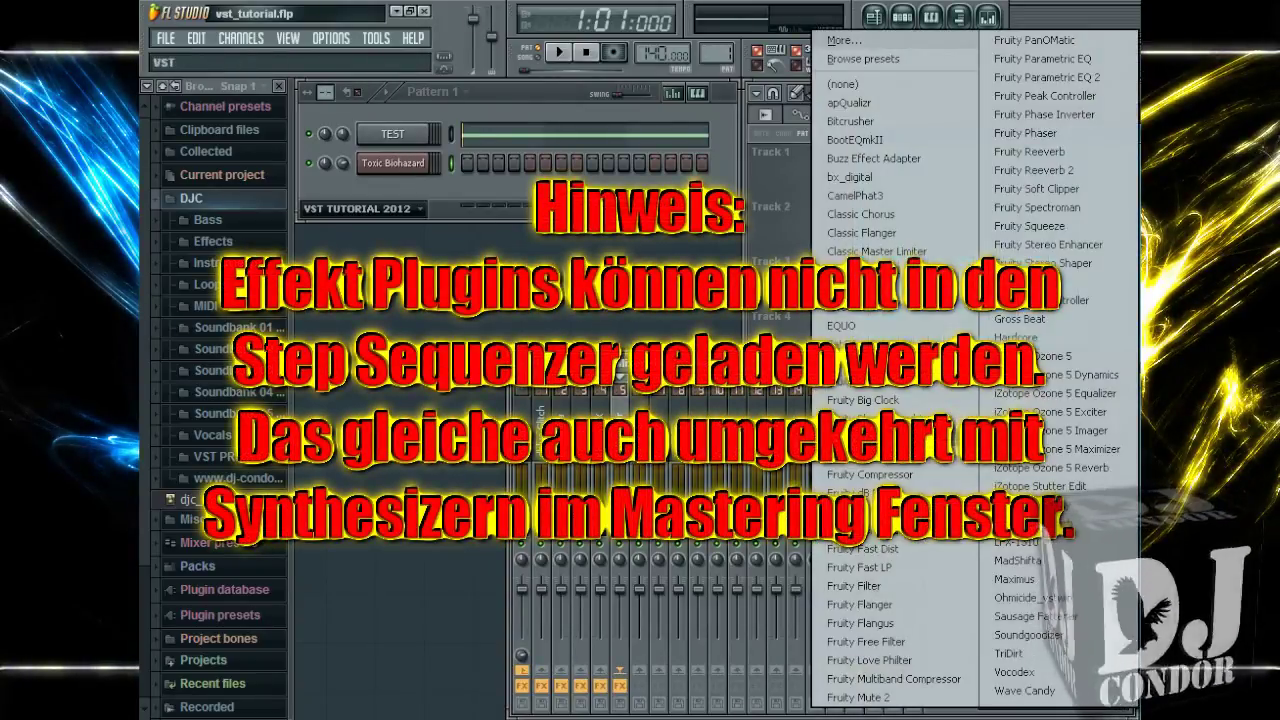
{"action": "left_click", "coordinate": [860, 38]}
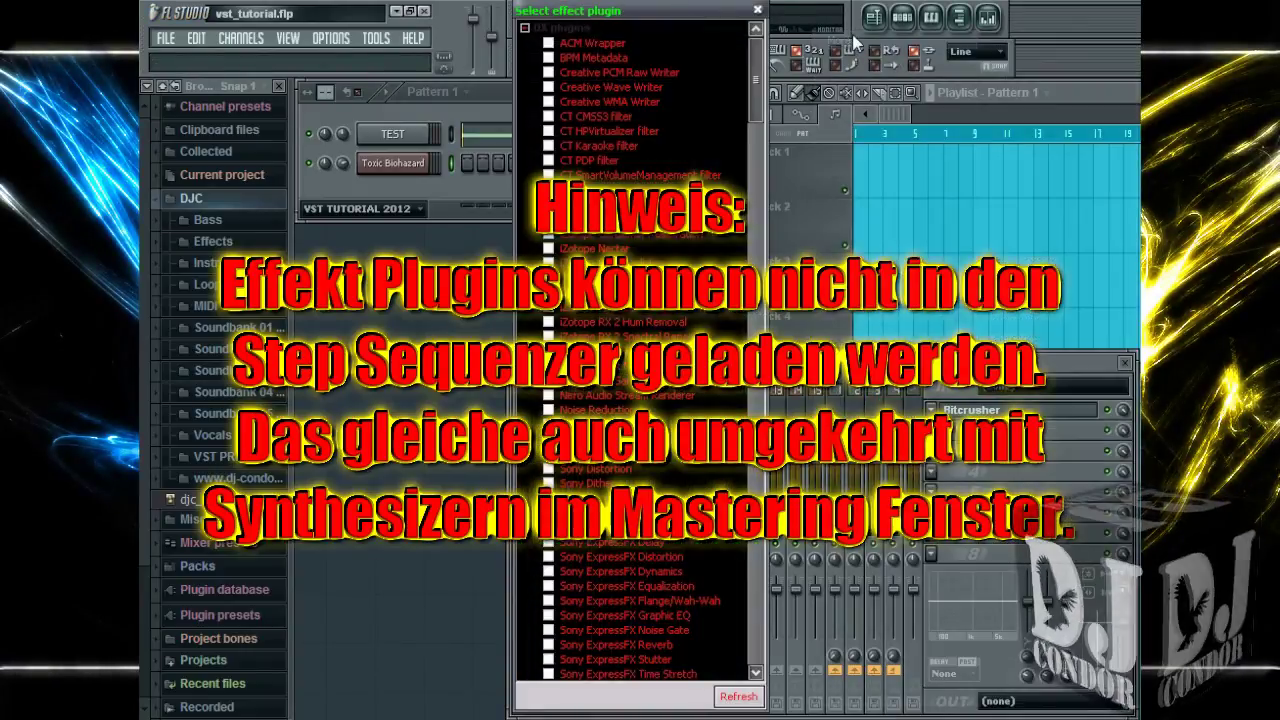
{"action": "left_click_drag", "start_coordinate": [757, 86], "coordinate": [748, 205]}
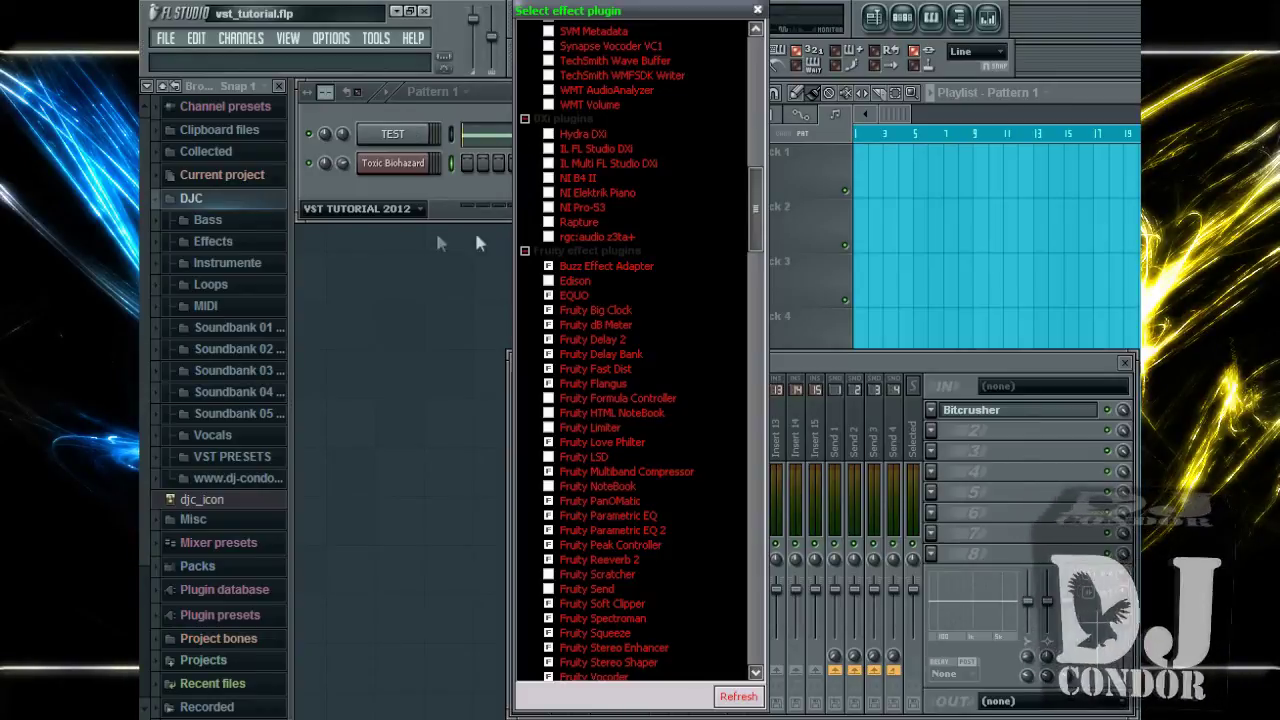
{"action": "left_click_drag", "start_coordinate": [760, 215], "coordinate": [770, 348]}
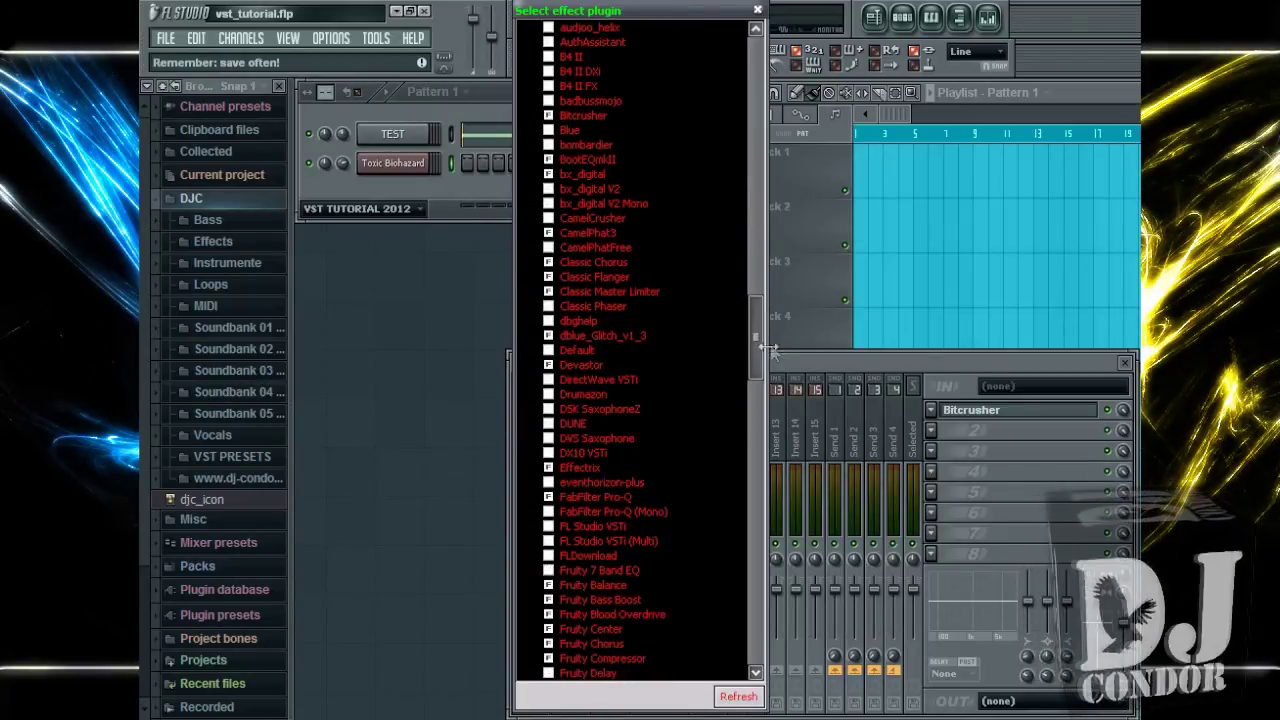
- Highlight Devastor, dblue_Glitch_v1_3 and BootEQmkII in the effect plugin list, and close the list
{"action": "left_click", "coordinate": [578, 366]}
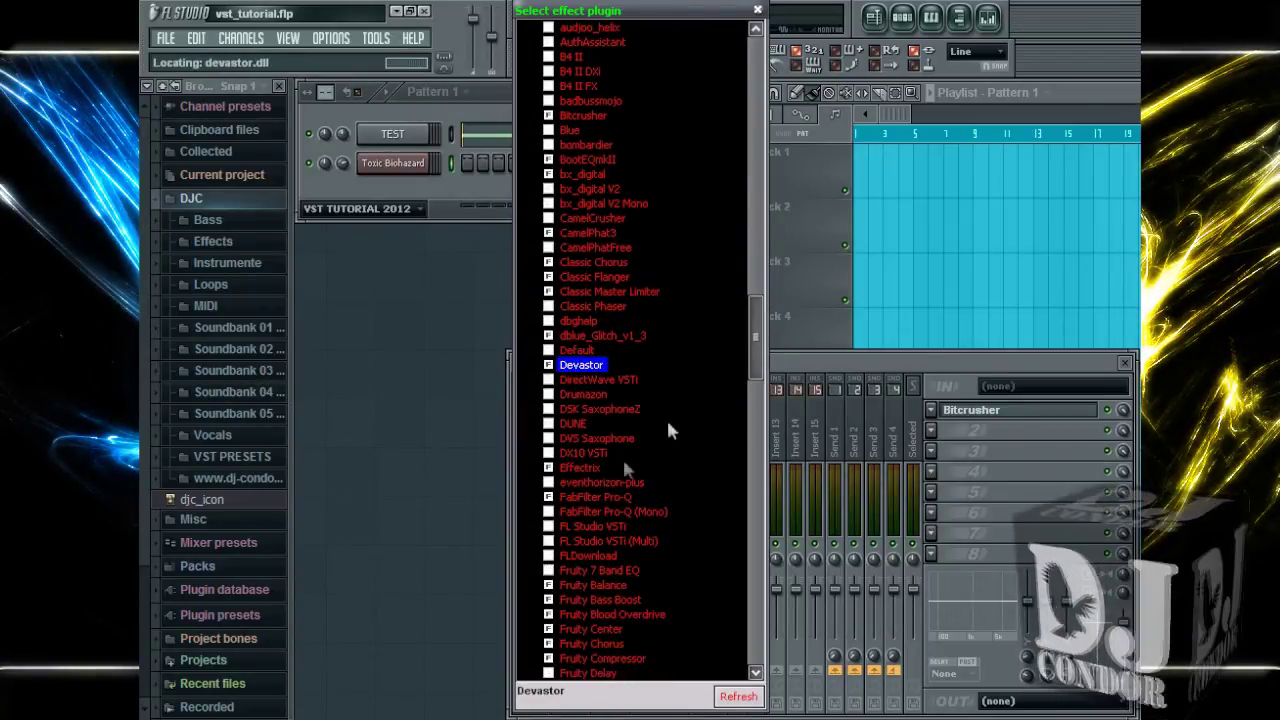
{"action": "left_click", "coordinate": [590, 336]}
{"action": "left_click_drag", "start_coordinate": [753, 350], "coordinate": [754, 337]}
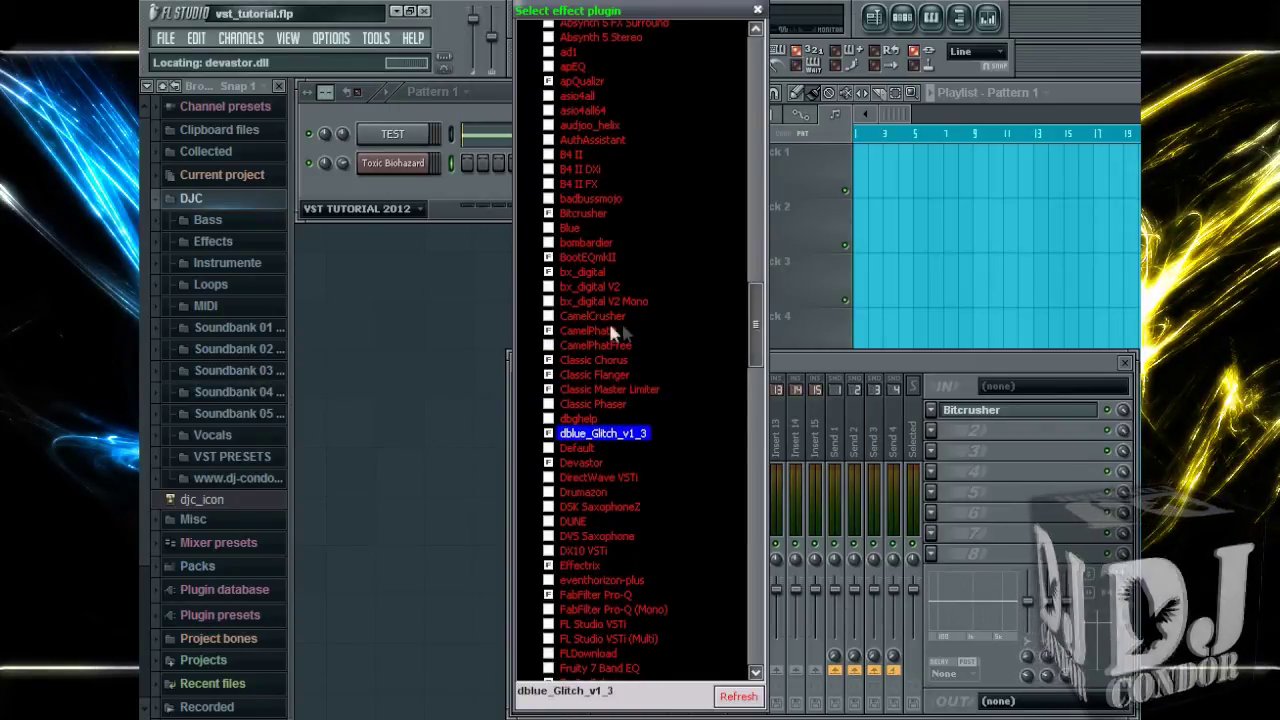
{"action": "left_click", "coordinate": [594, 258]}
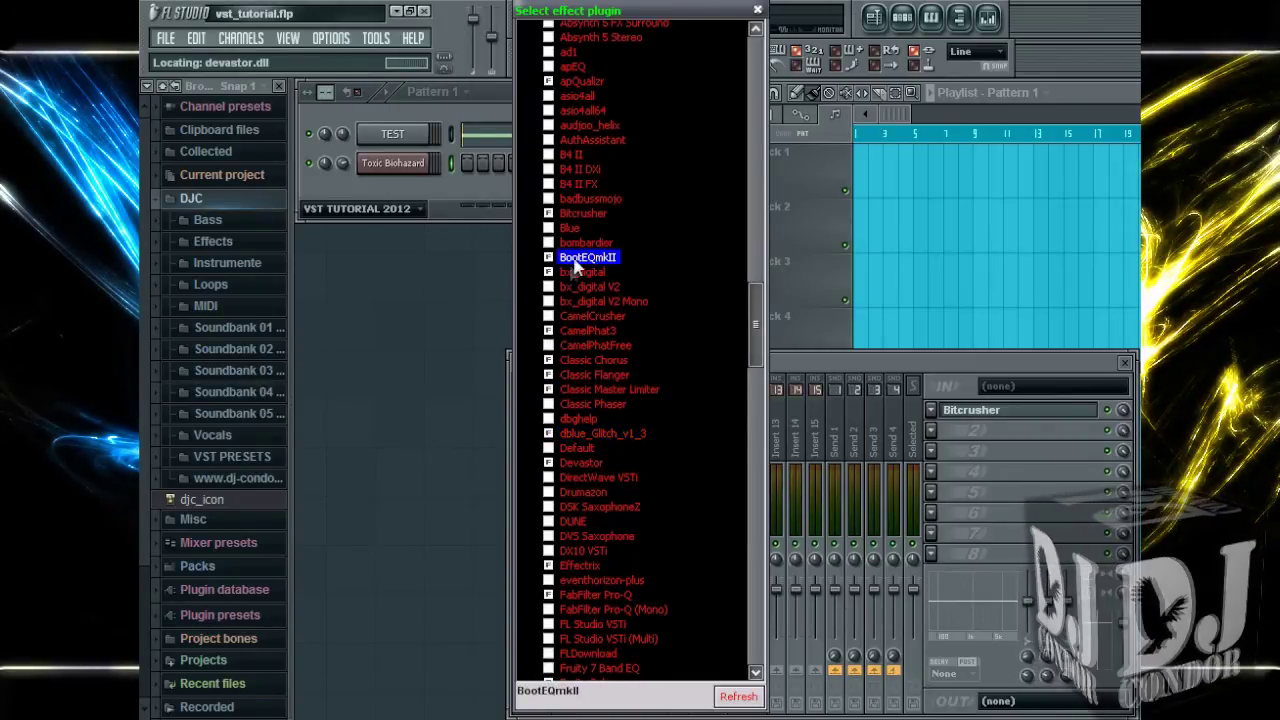
{"action": "left_click", "coordinate": [757, 9]}
- Look through the effects offered for the third effect slot and the generators that can be added as channels
{"action": "left_click", "coordinate": [930, 451]}
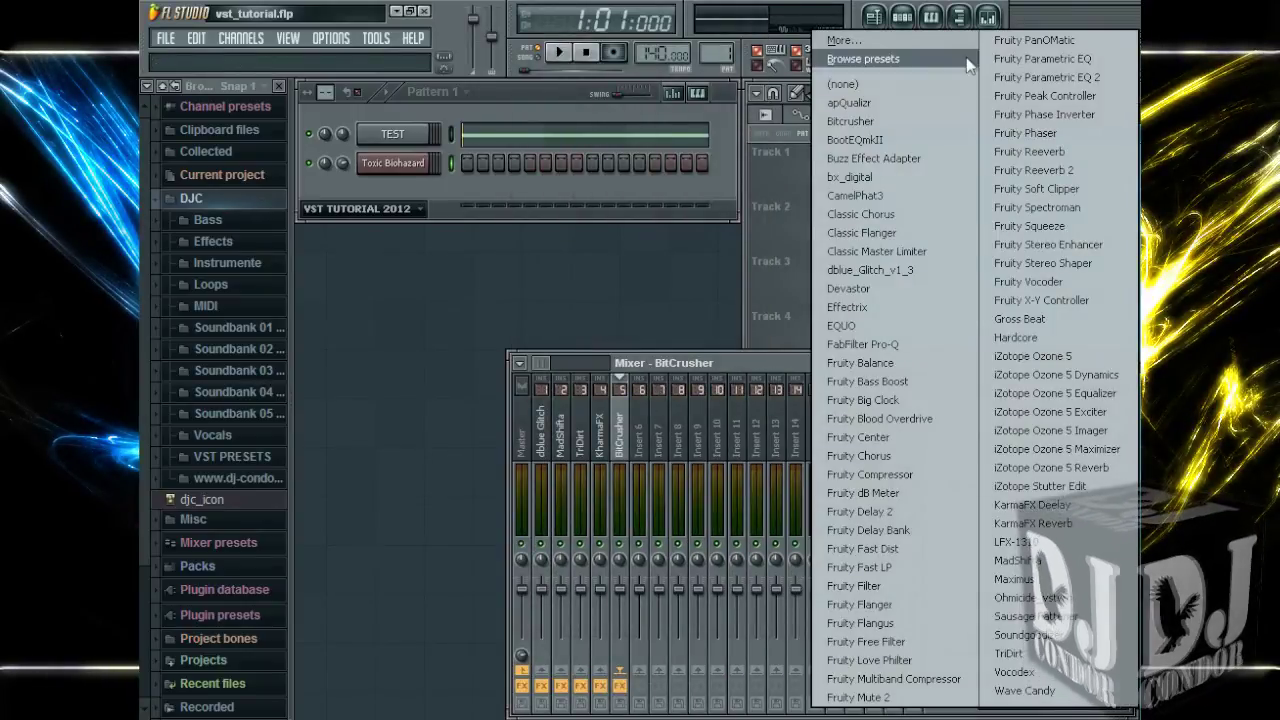
{"action": "left_click", "coordinate": [241, 39]}
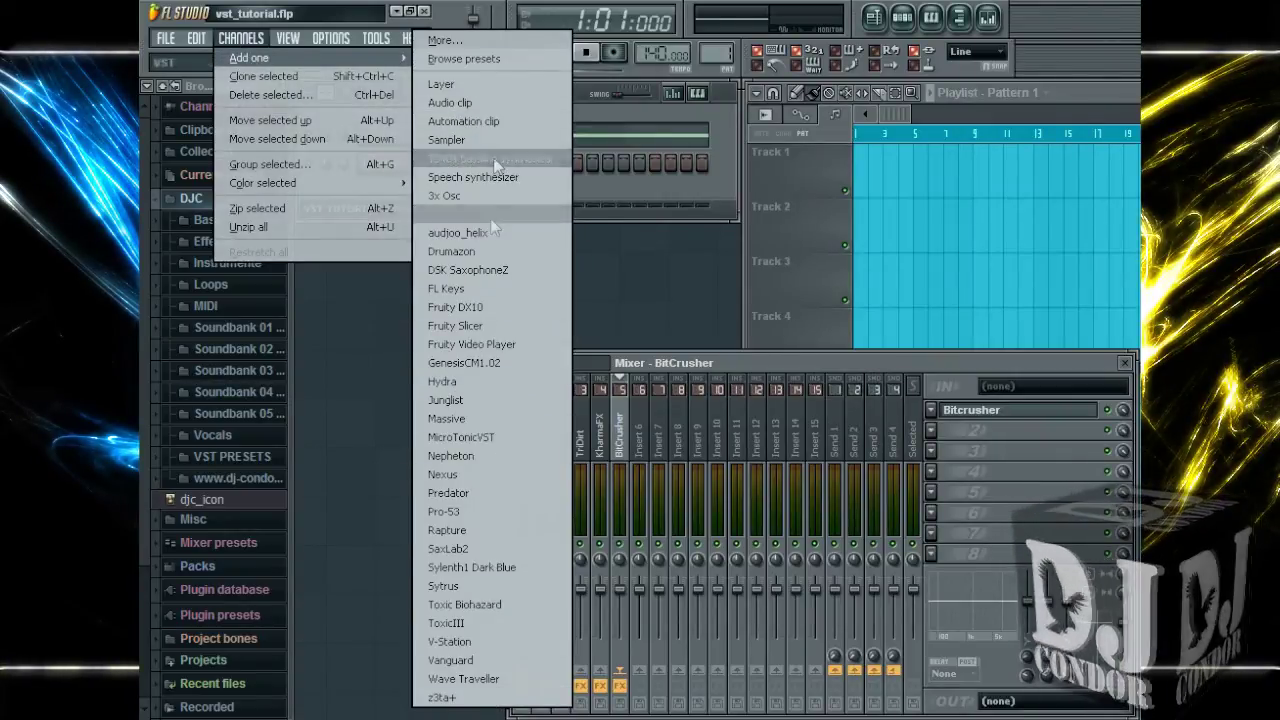
{"action": "left_click", "coordinate": [619, 190]}
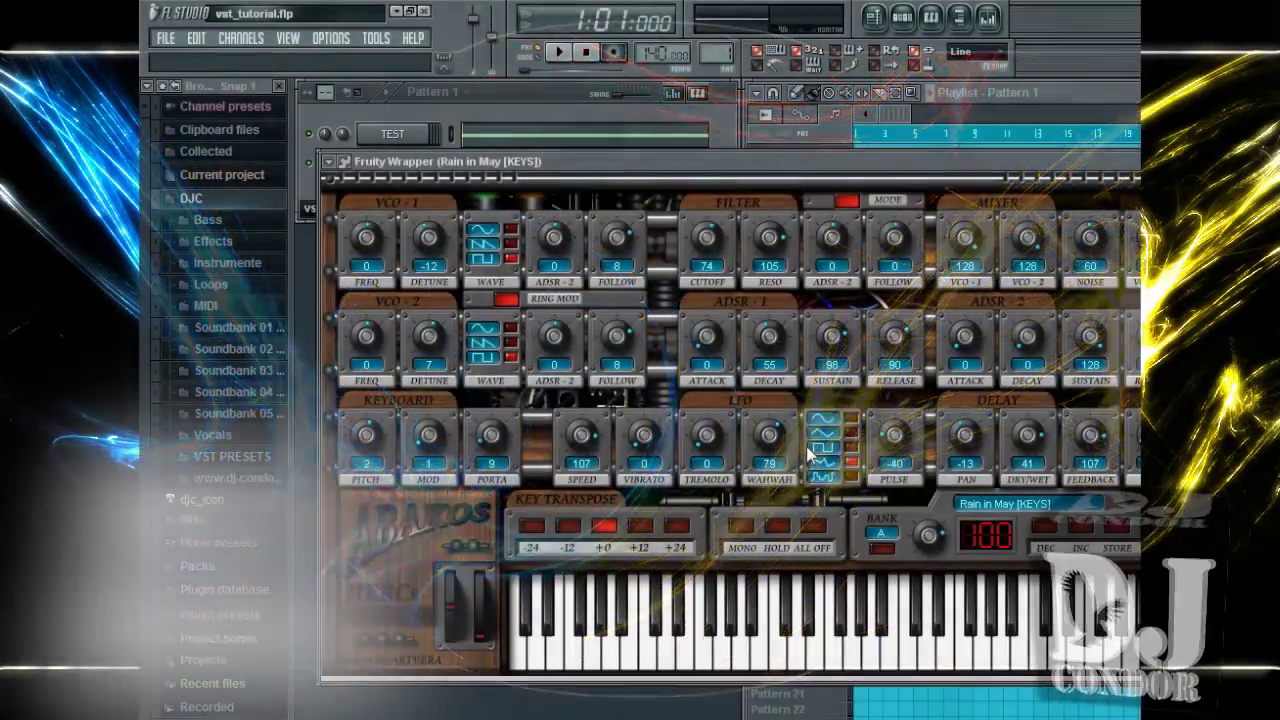
- Move the HERCs Abakos plugin window below the channel rows to show its channel, and move it back up over them
{"action": "left_click_drag", "start_coordinate": [570, 169], "coordinate": [580, 168]}
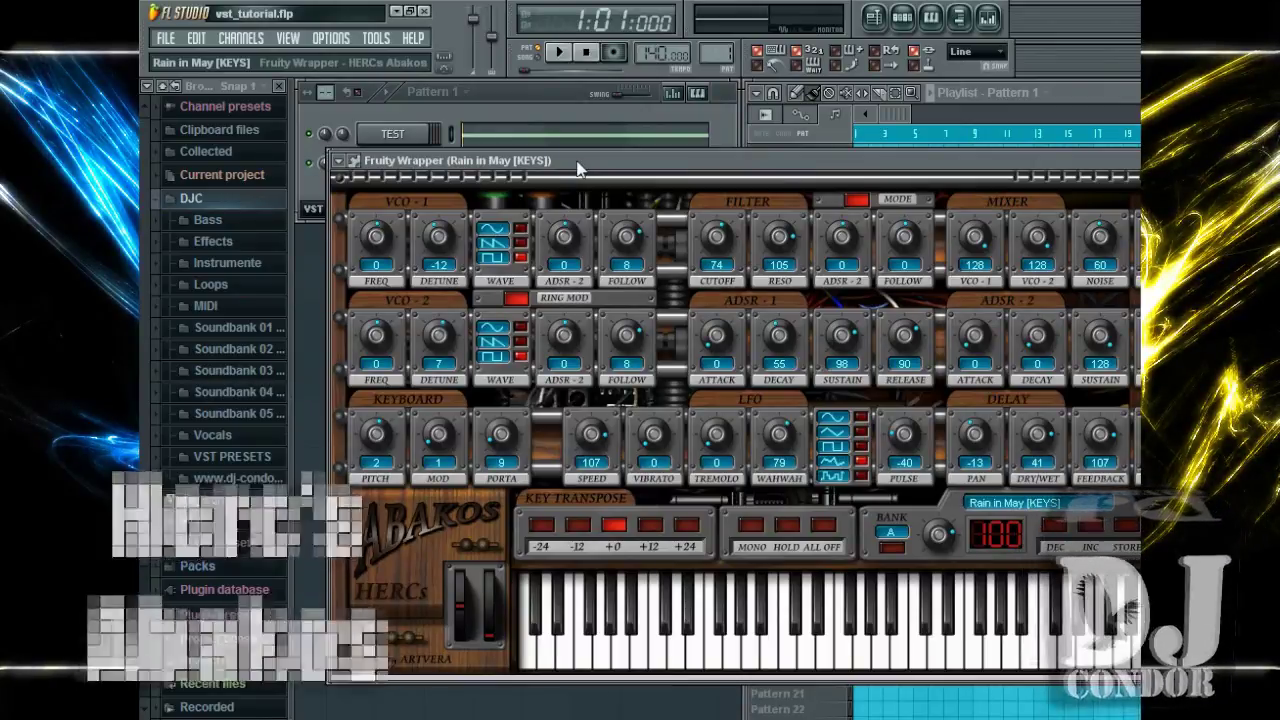
{"action": "left_click_drag", "start_coordinate": [570, 169], "coordinate": [557, 166]}
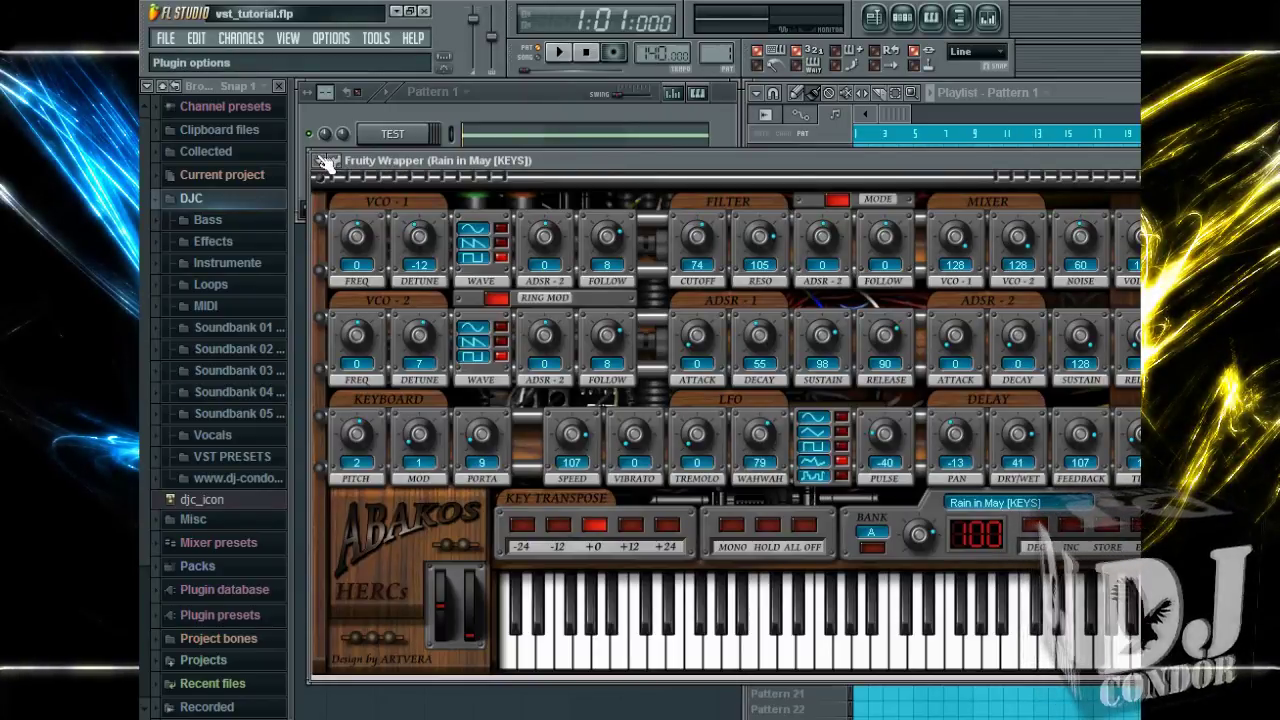
{"action": "left_click_drag", "start_coordinate": [414, 159], "coordinate": [404, 232]}
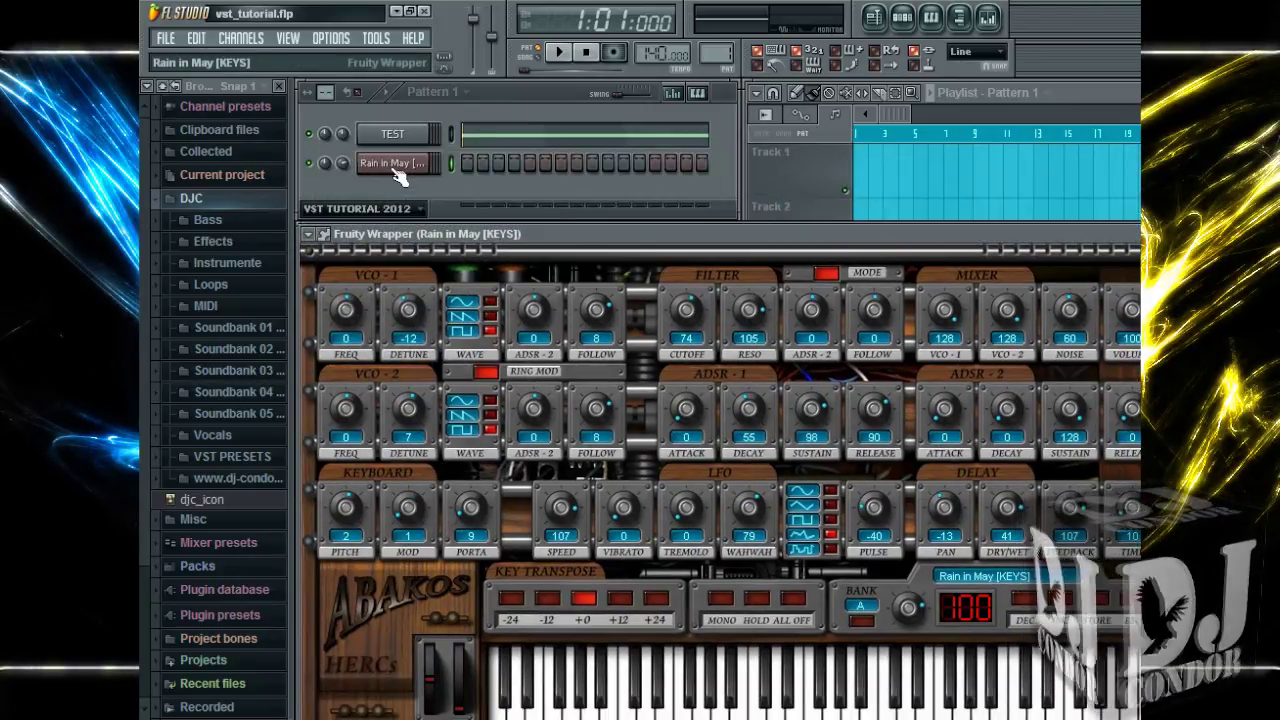
{"action": "left_click_drag", "start_coordinate": [542, 238], "coordinate": [593, 149]}
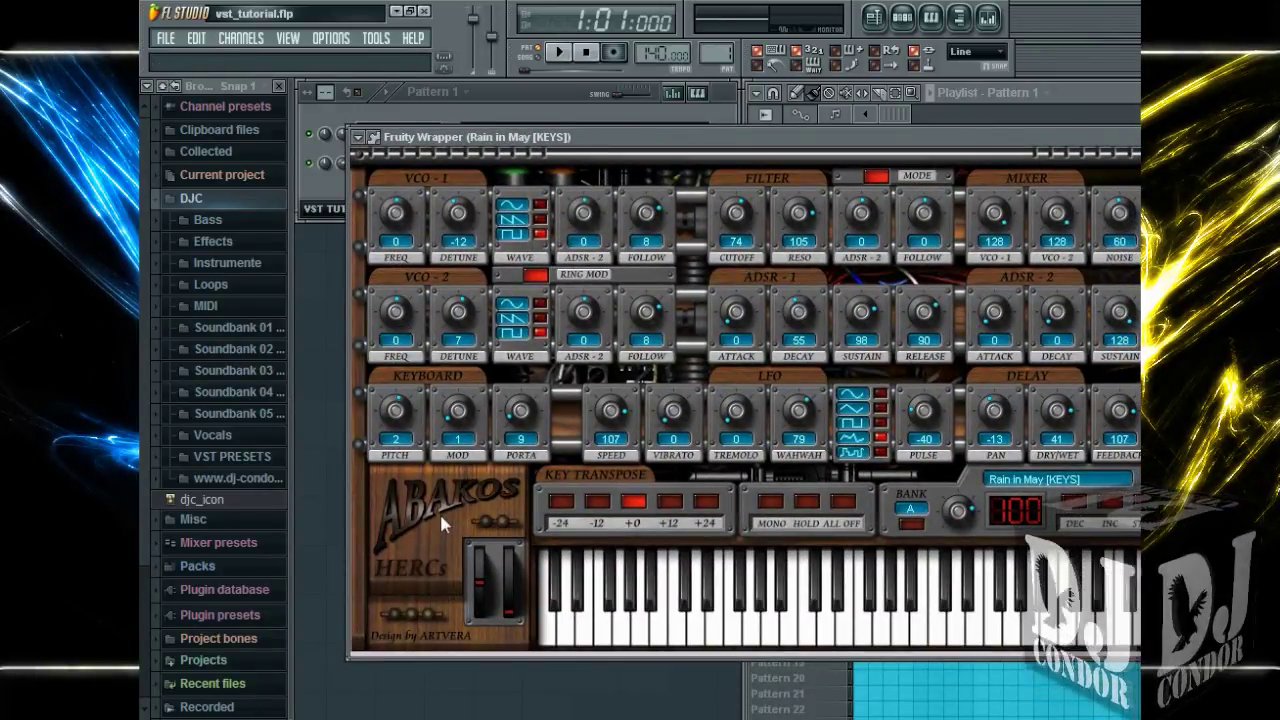
{"action": "left_click_drag", "start_coordinate": [365, 144], "coordinate": [320, 158]}
- Load the High Voltage VK preset in HERCs Abakos and move its window slightly higher
{"action": "left_click", "coordinate": [316, 151]}
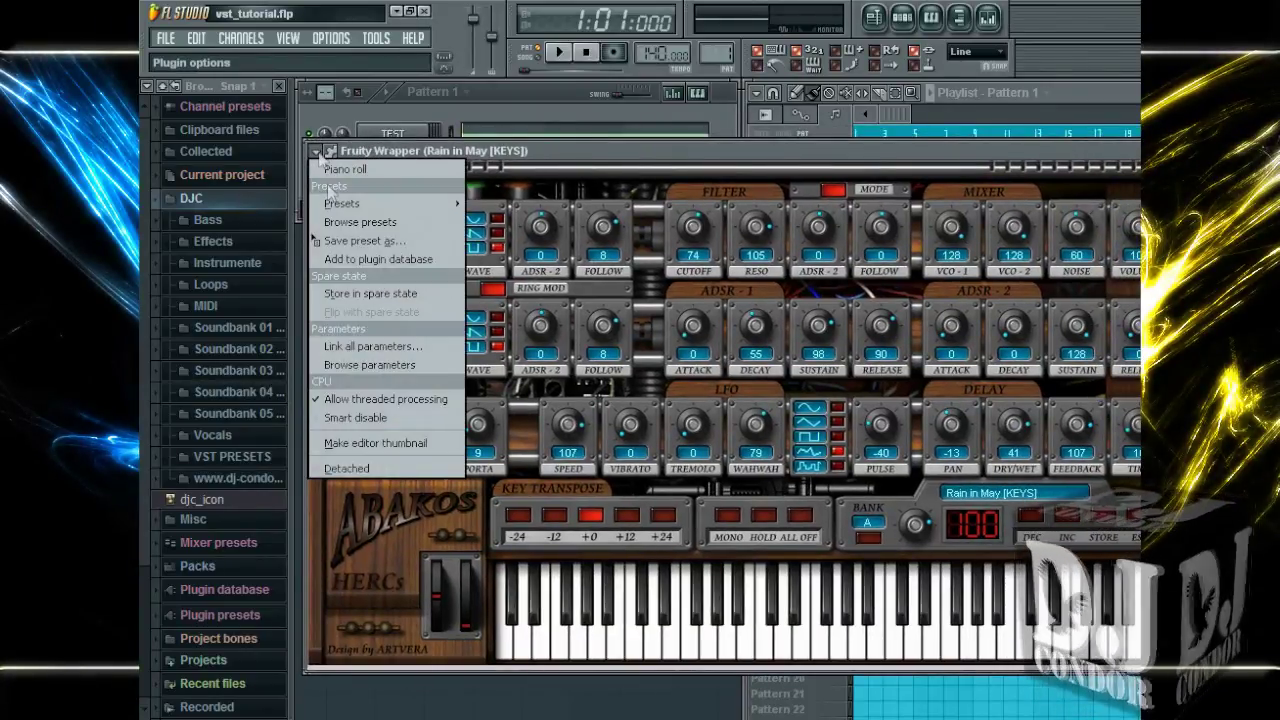
{"action": "mouse_move", "coordinate": [341, 203]}
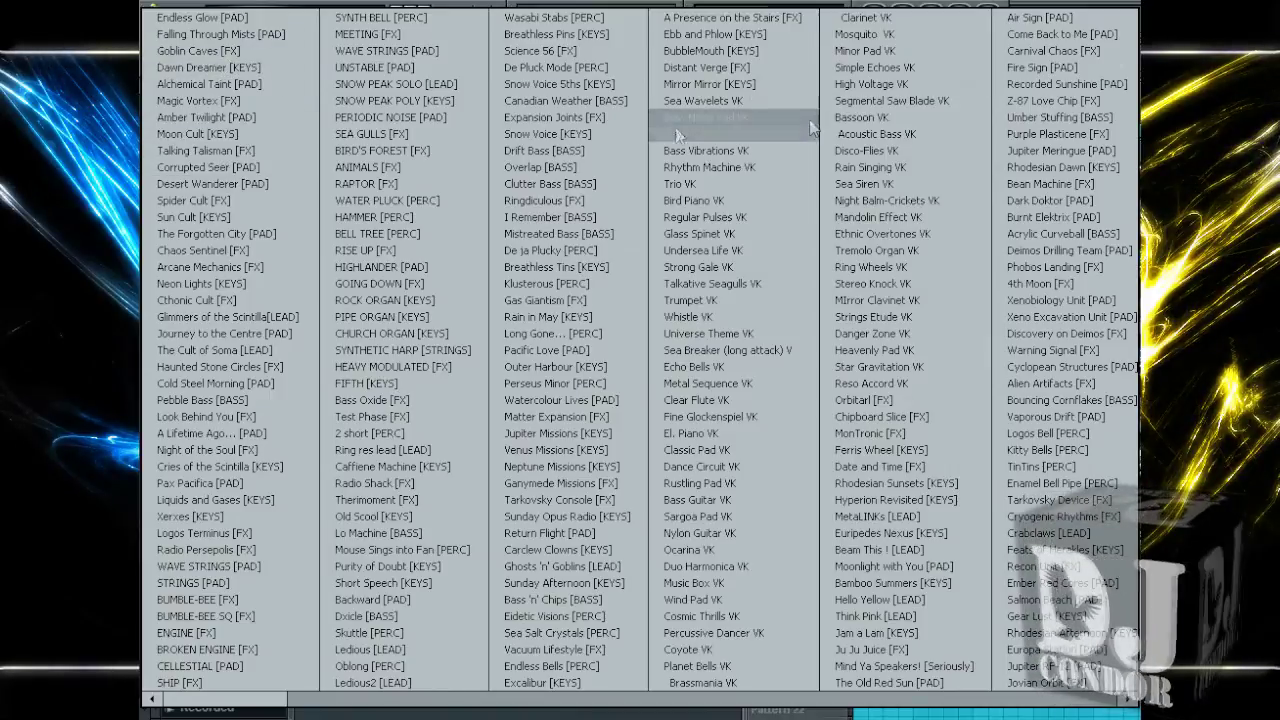
{"action": "left_click", "coordinate": [890, 86]}
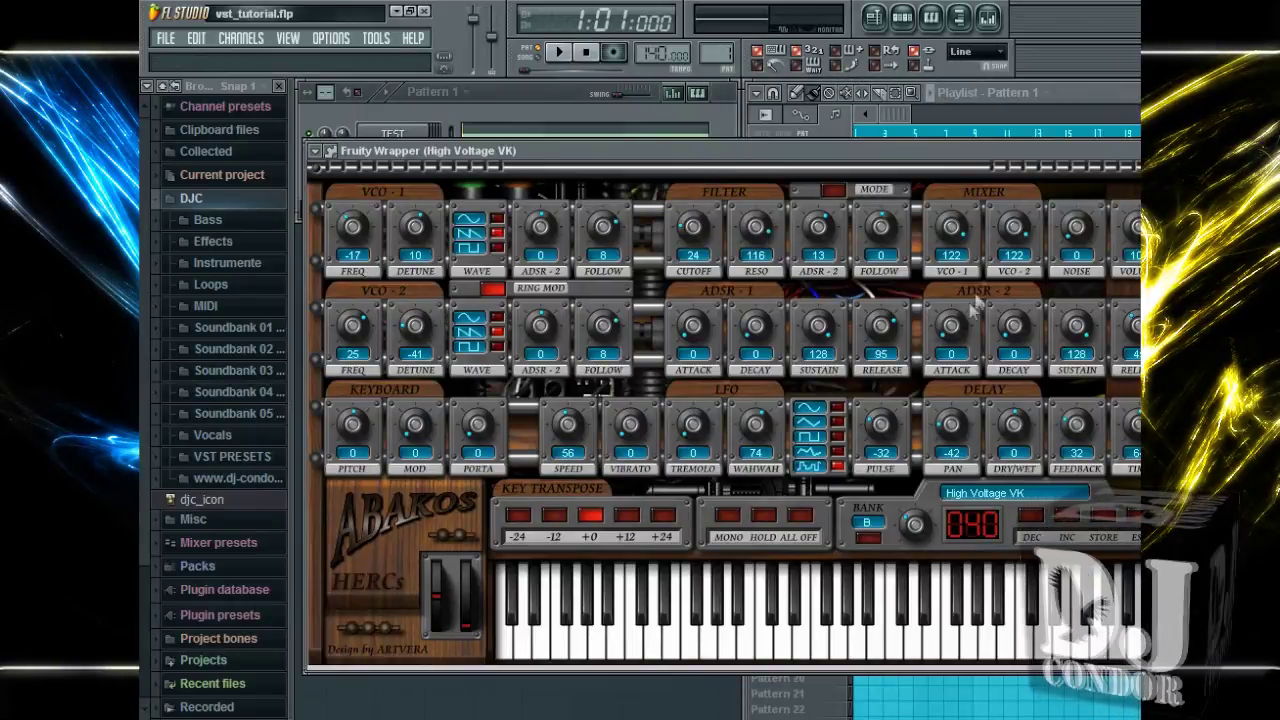
{"action": "left_click_drag", "start_coordinate": [870, 150], "coordinate": [878, 130]}
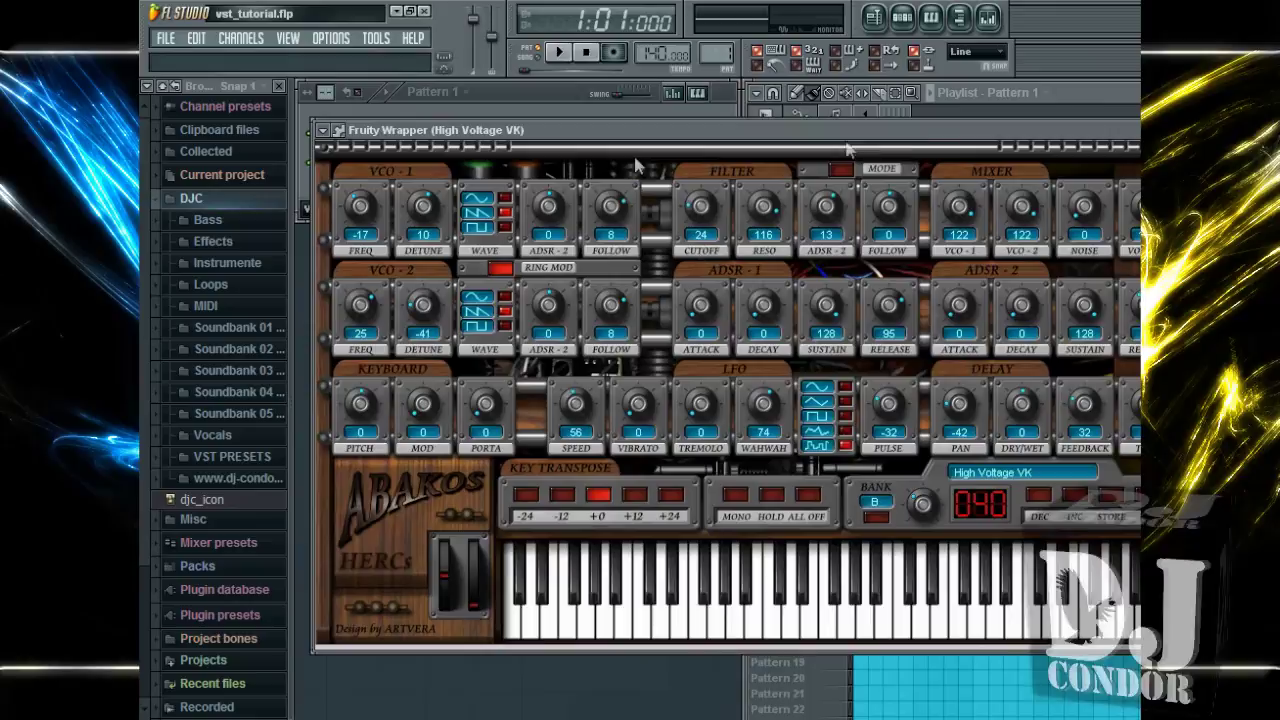
- View the dialog for saving the HERCs Abakos preset as a state file, and leave it without saving
{"action": "left_click", "coordinate": [322, 131]}
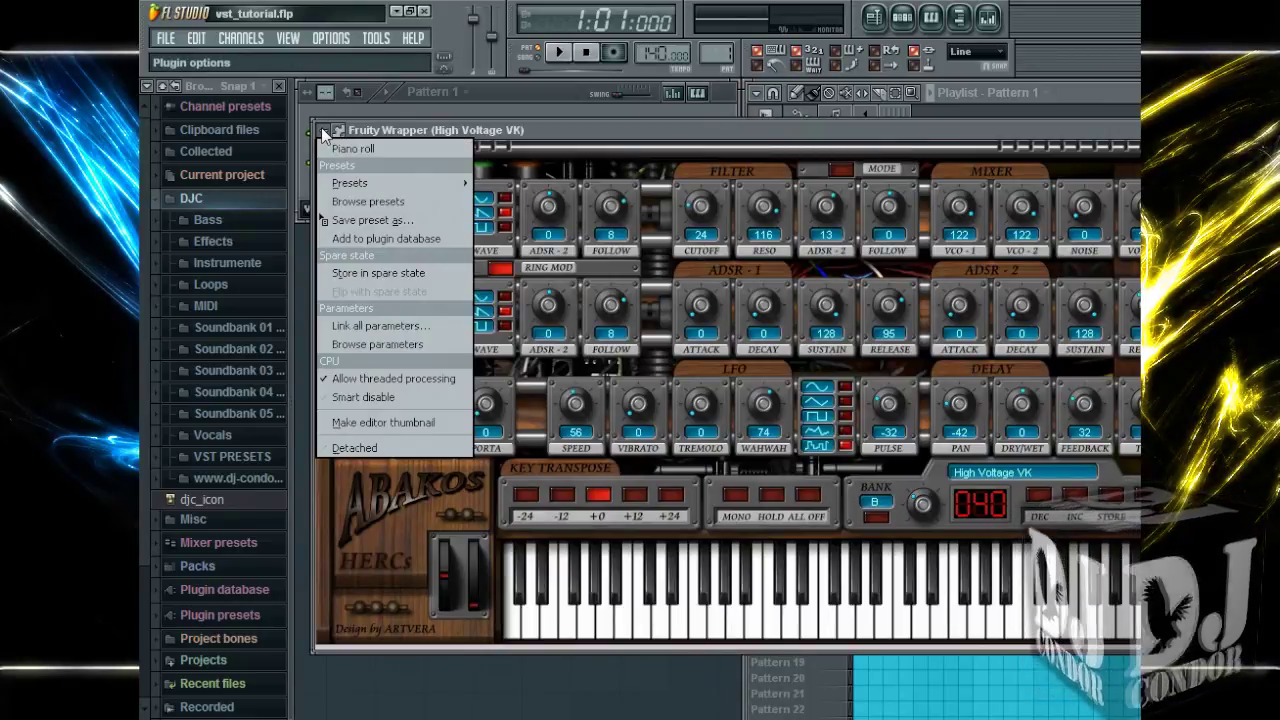
{"action": "left_click", "coordinate": [358, 226]}
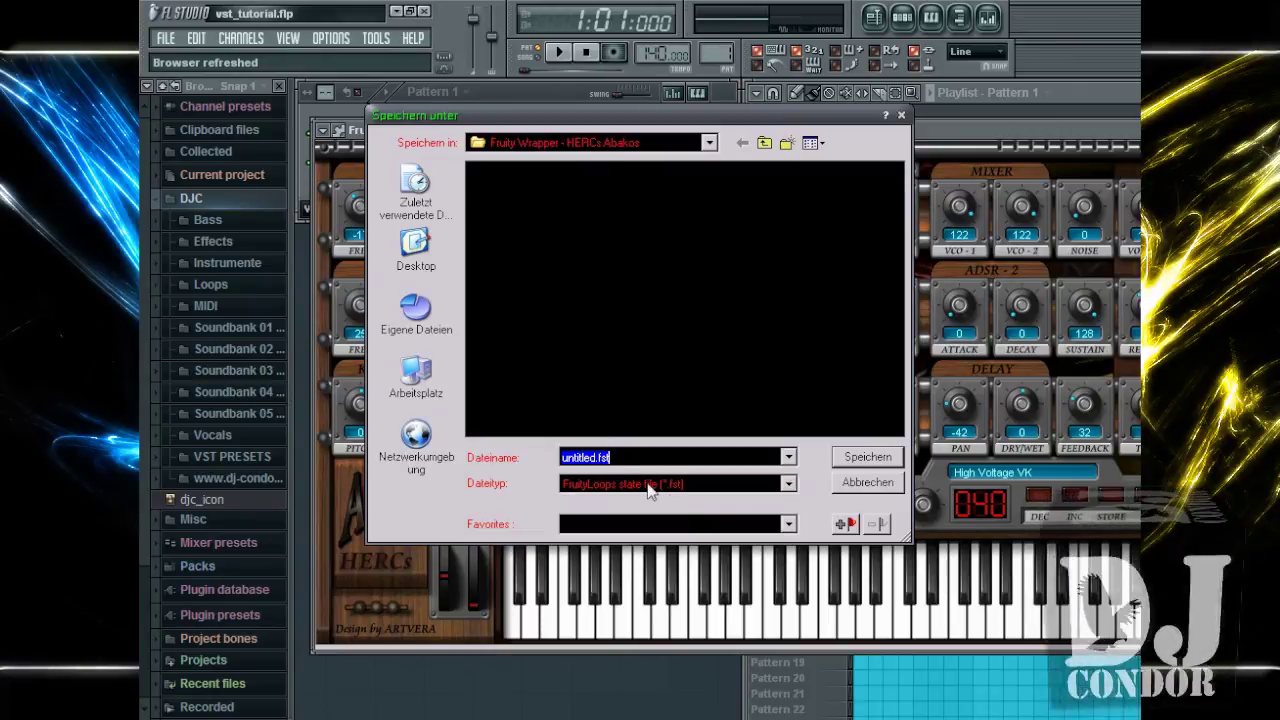
{"action": "left_click", "coordinate": [868, 483]}
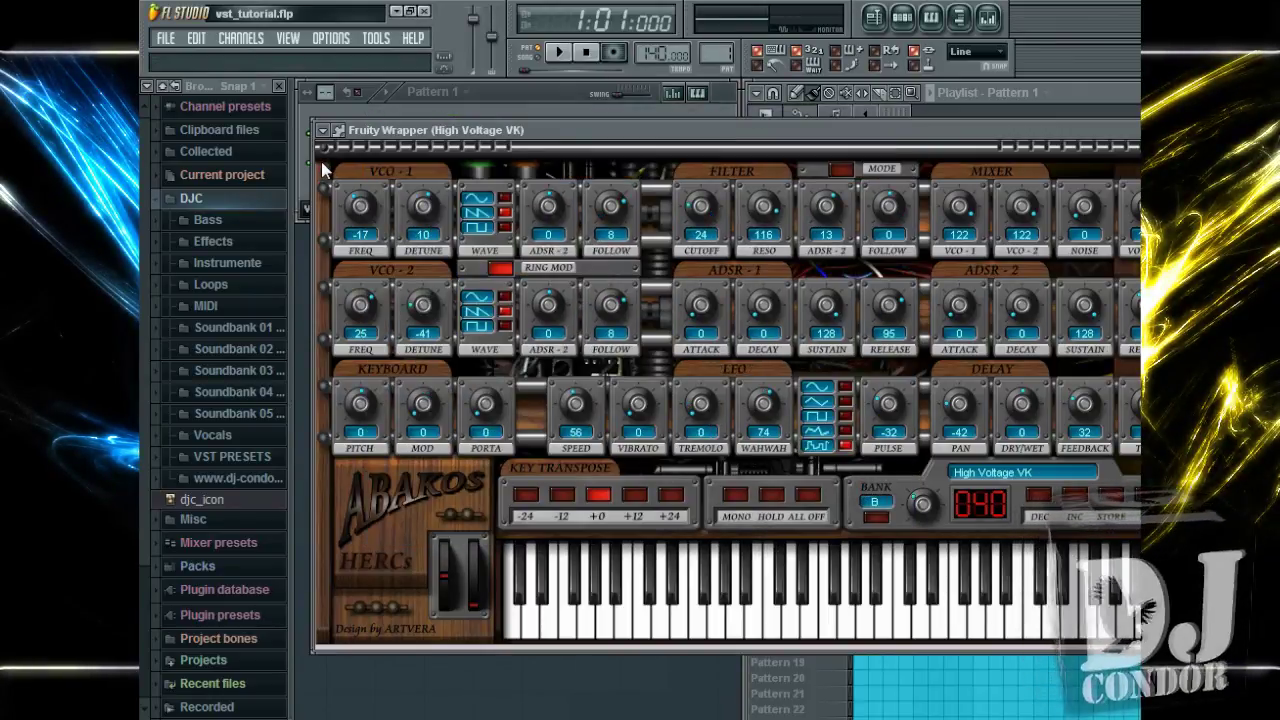
- Play several notes on the HERCs Abakos keyboard to hear the High Voltage VK preset
{"action": "left_click", "coordinate": [712, 636]}
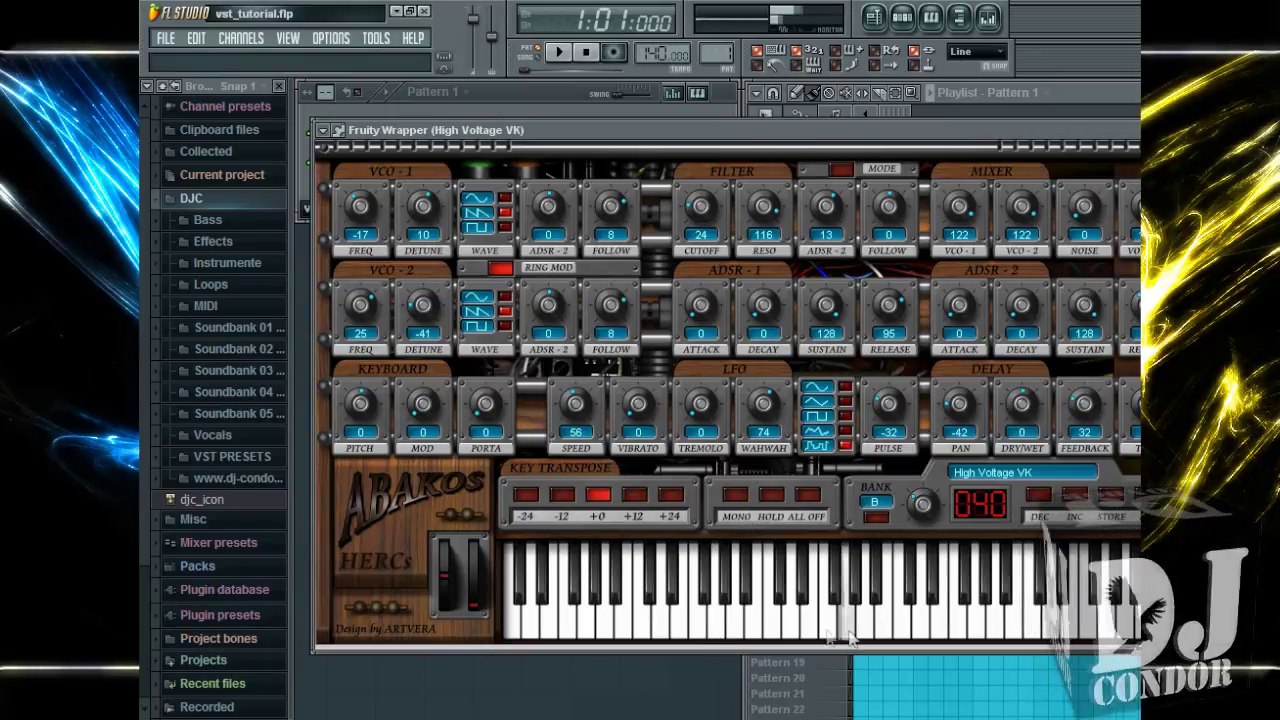
{"action": "left_click", "coordinate": [840, 630]}
{"action": "left_click", "coordinate": [943, 628]}
- Load the Perseus Minor [PERC] preset in HERCs Abakos and play three notes on its keyboard
{"action": "left_click", "coordinate": [328, 134]}
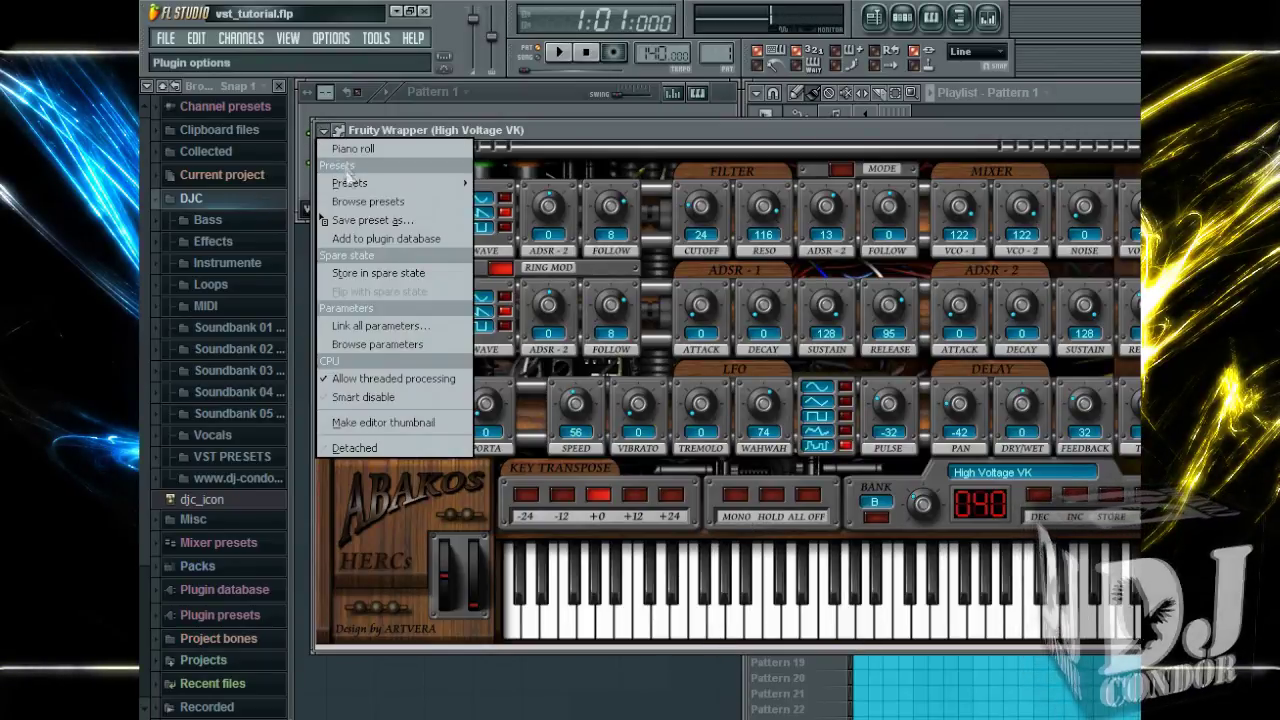
{"action": "mouse_move", "coordinate": [345, 180]}
{"action": "left_click", "coordinate": [550, 380]}
{"action": "left_click", "coordinate": [686, 615]}
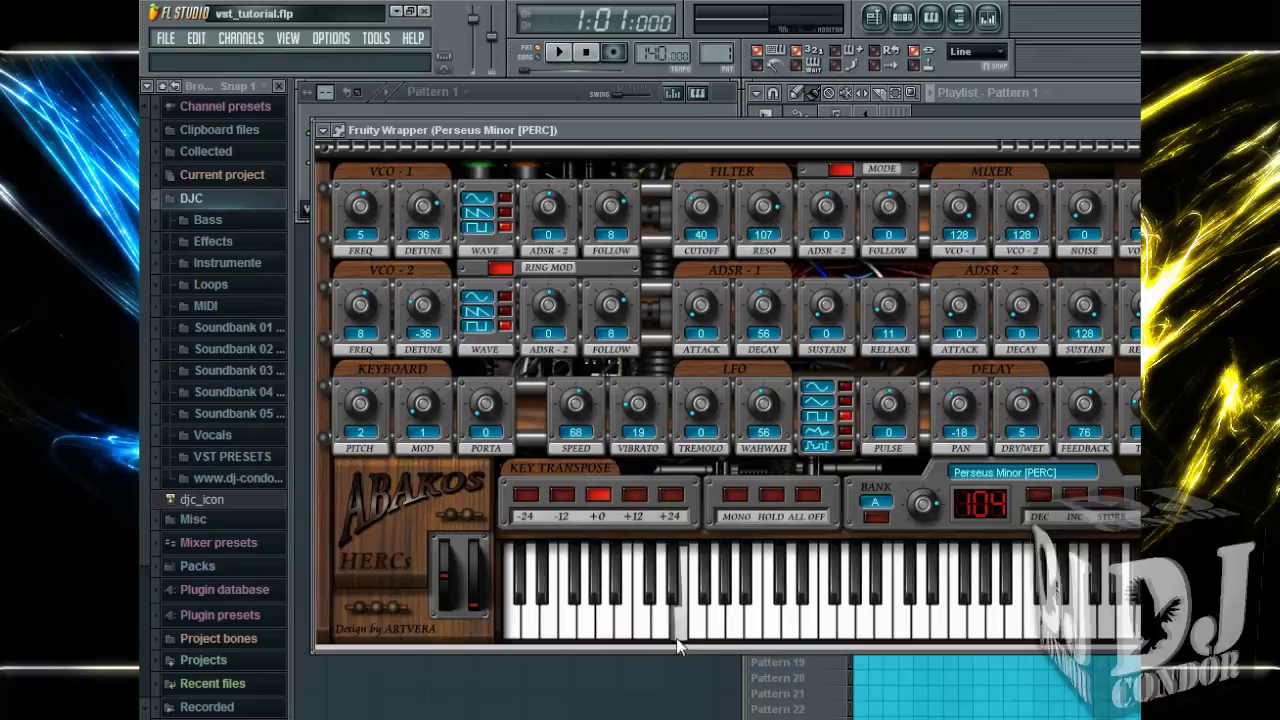
{"action": "left_click", "coordinate": [772, 620]}
{"action": "left_click", "coordinate": [883, 620]}
- Close the HERCs Abakos window and open the TriDirt effect from its mixer track
{"action": "left_click_drag", "start_coordinate": [1110, 126], "coordinate": [967, 137]}
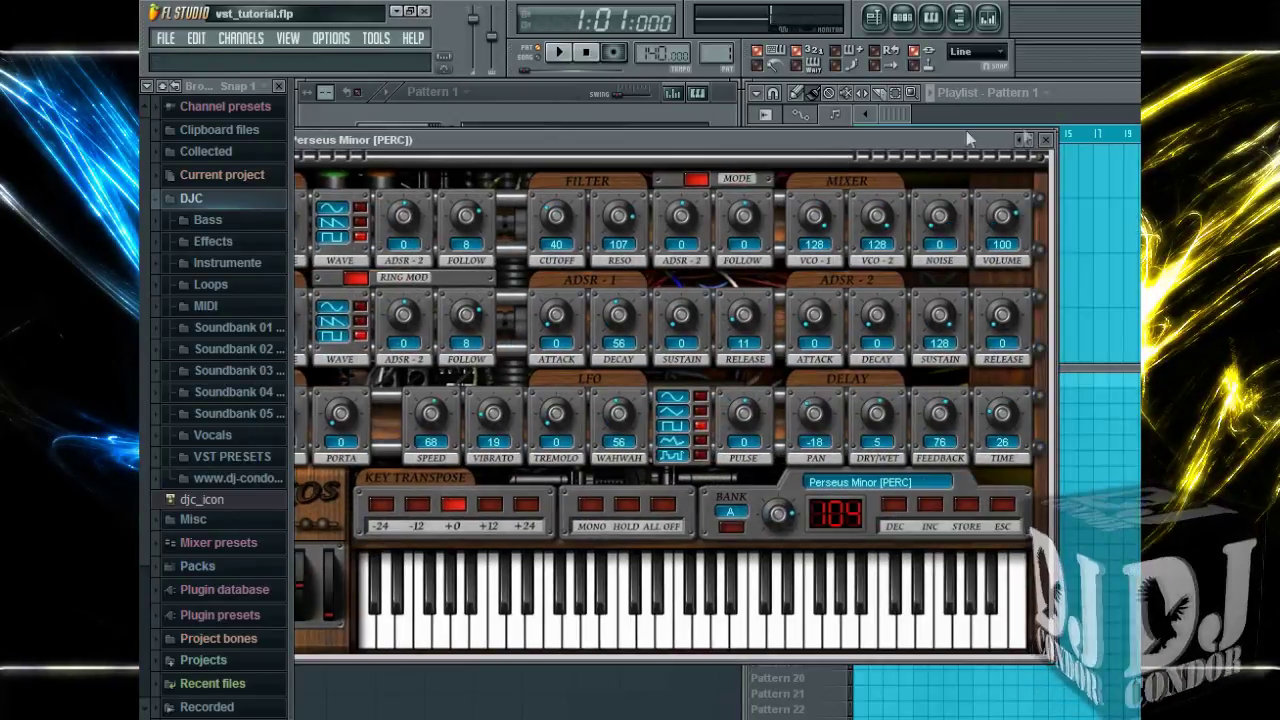
{"action": "left_click", "coordinate": [1052, 143]}
{"action": "left_click", "coordinate": [988, 18]}
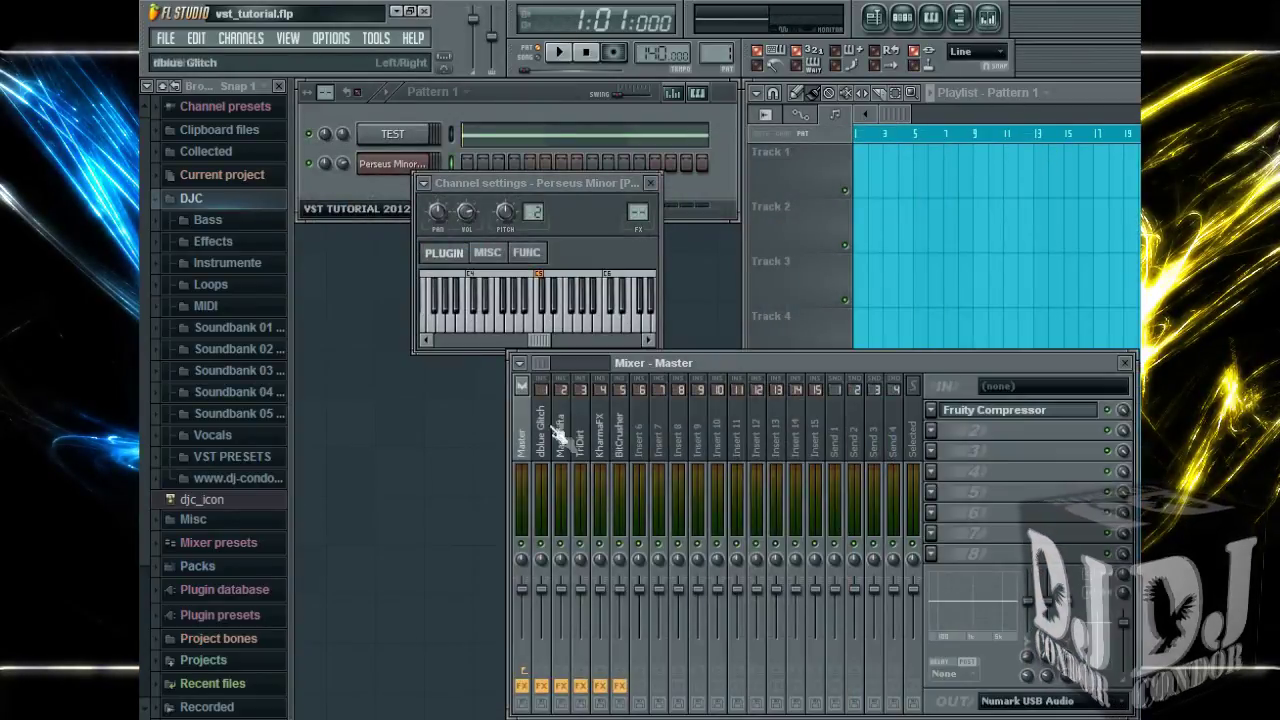
{"action": "left_click", "coordinate": [582, 440]}
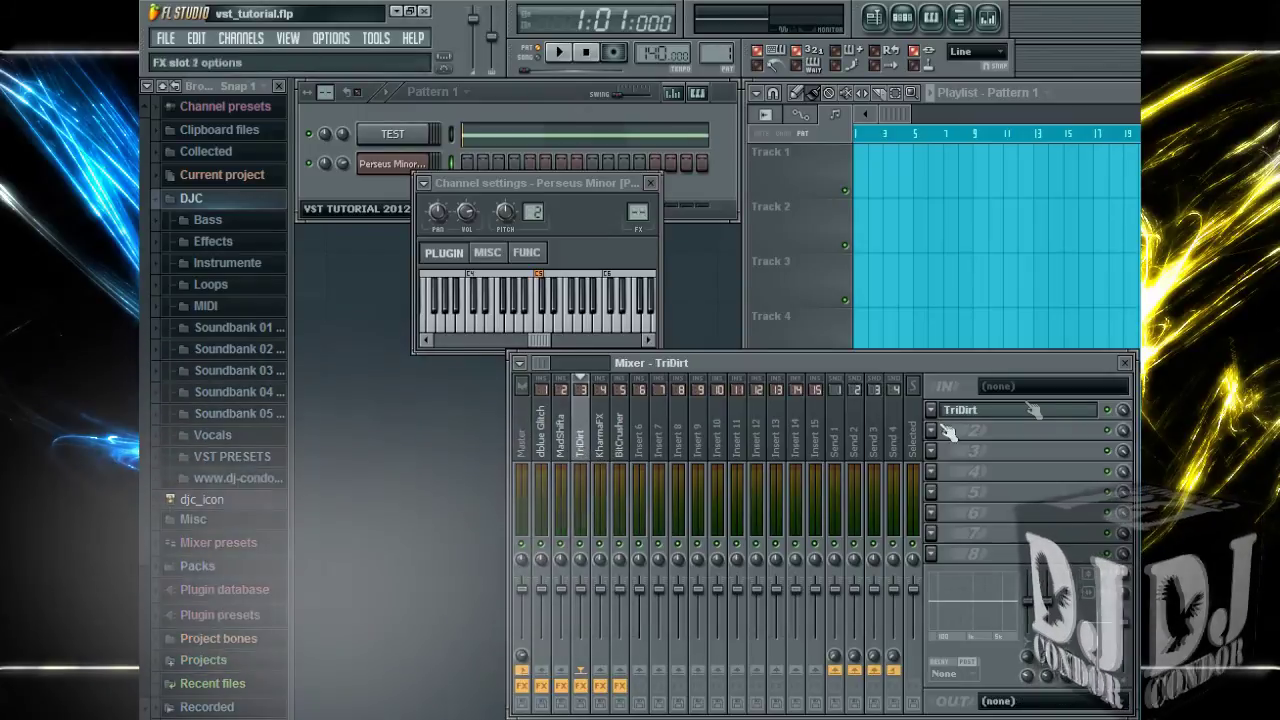
{"action": "left_click", "coordinate": [963, 415]}
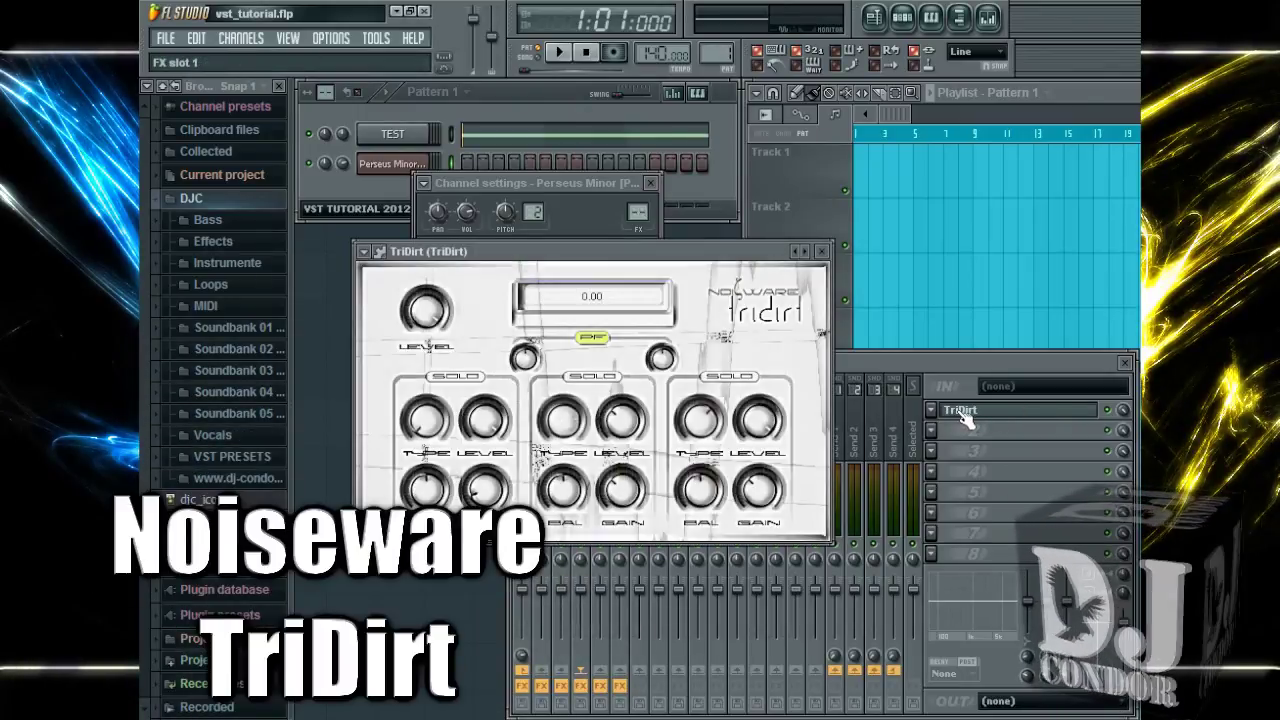
- Check the TriDirt plugin options and its presets, and close the plugin window
{"action": "left_click", "coordinate": [365, 251]}
{"action": "mouse_move", "coordinate": [397, 305]}
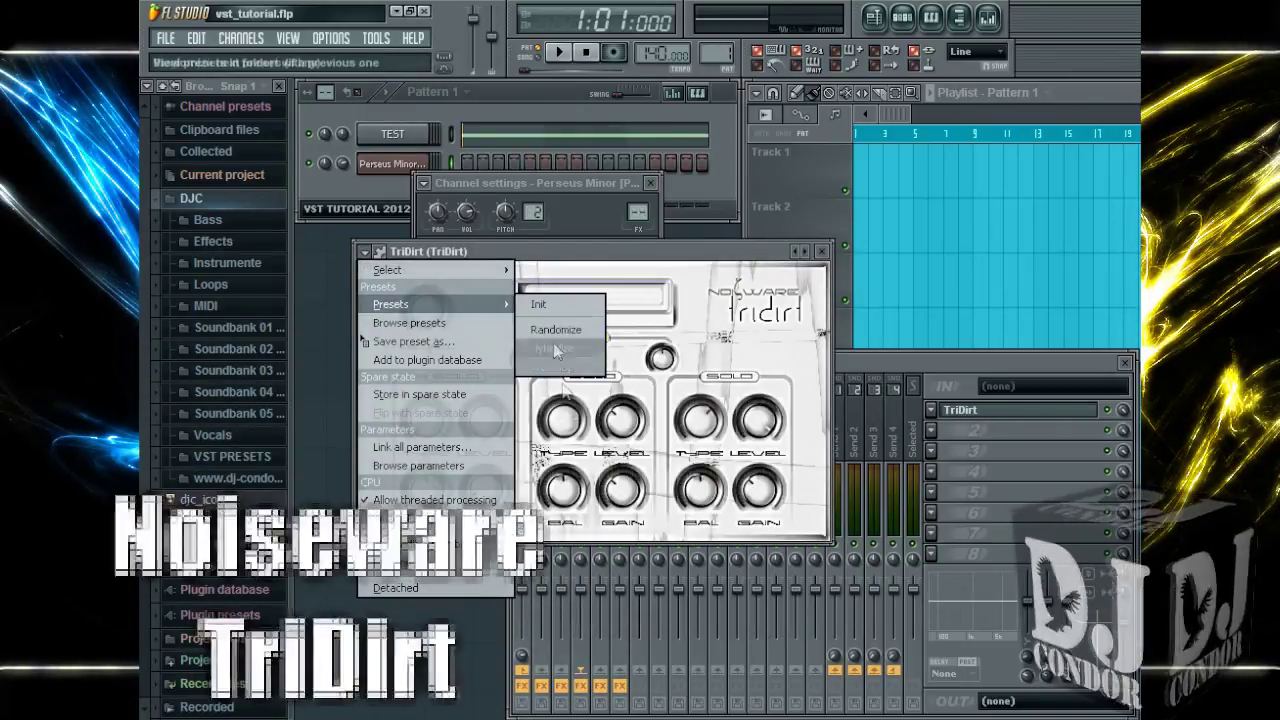
{"action": "left_click", "coordinate": [735, 258]}
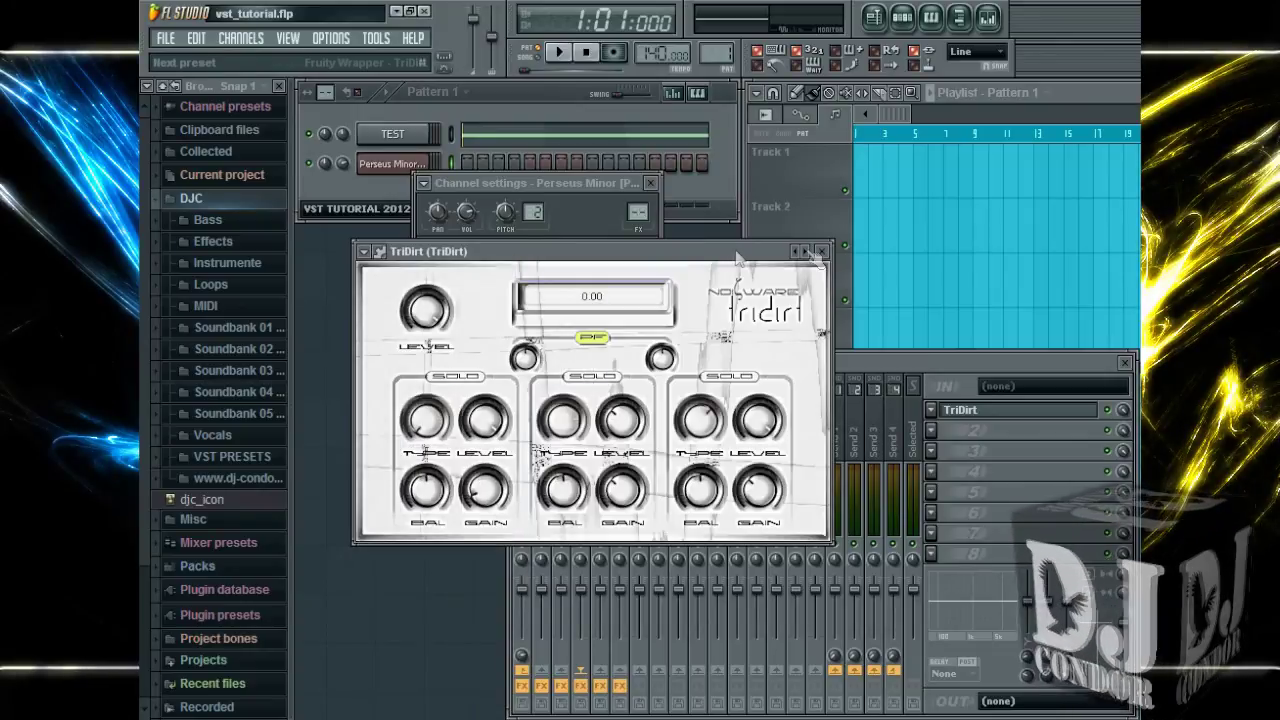
{"action": "left_click", "coordinate": [366, 253]}
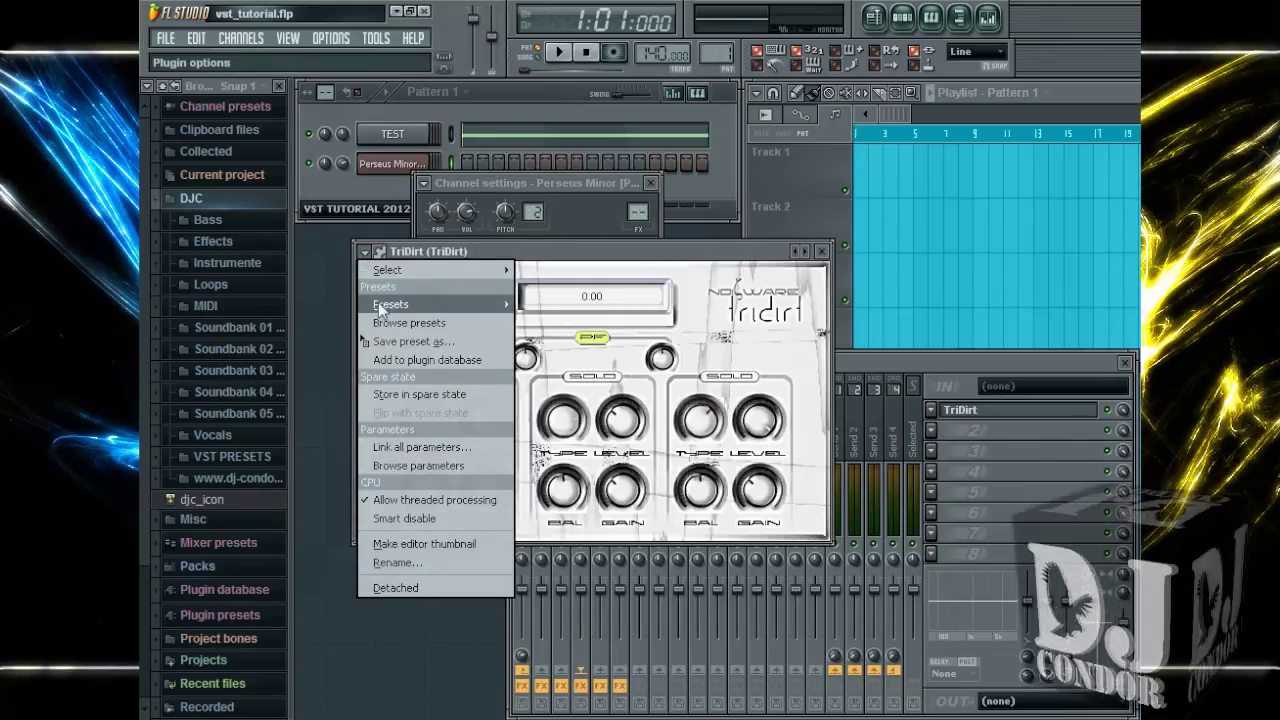
{"action": "mouse_move", "coordinate": [380, 308]}
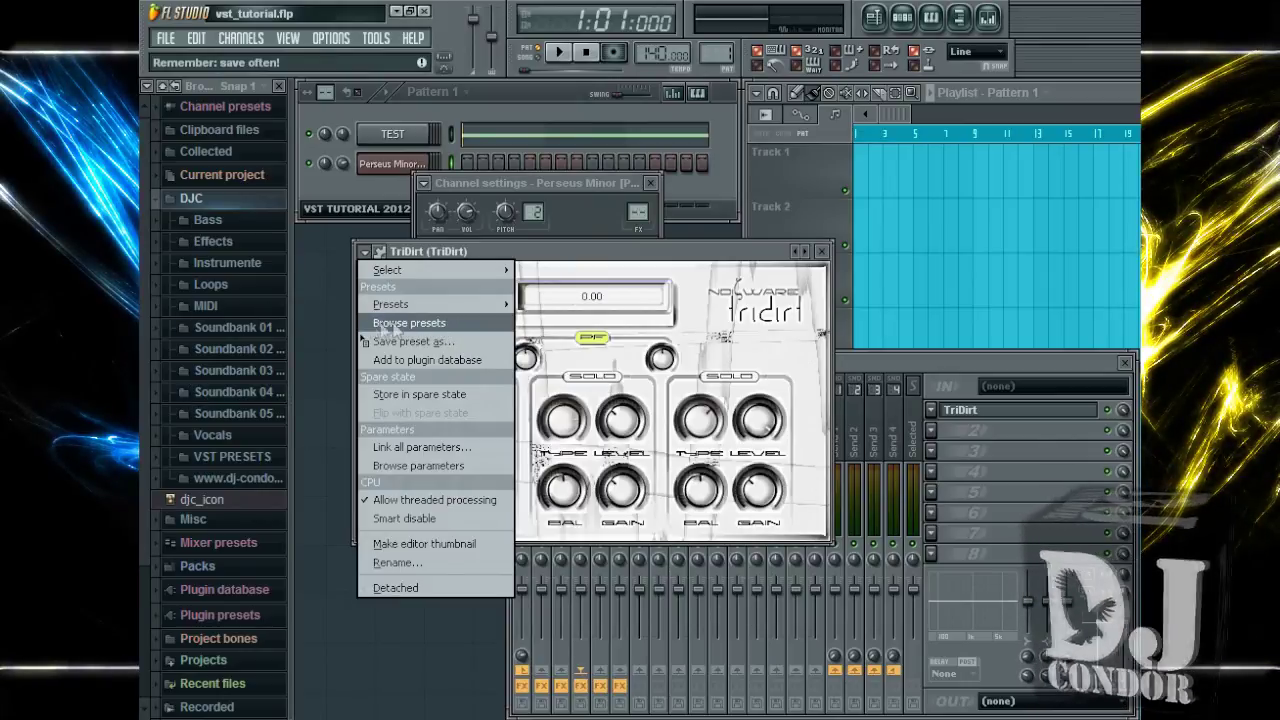
{"action": "left_click", "coordinate": [787, 294]}
{"action": "left_click", "coordinate": [822, 251]}
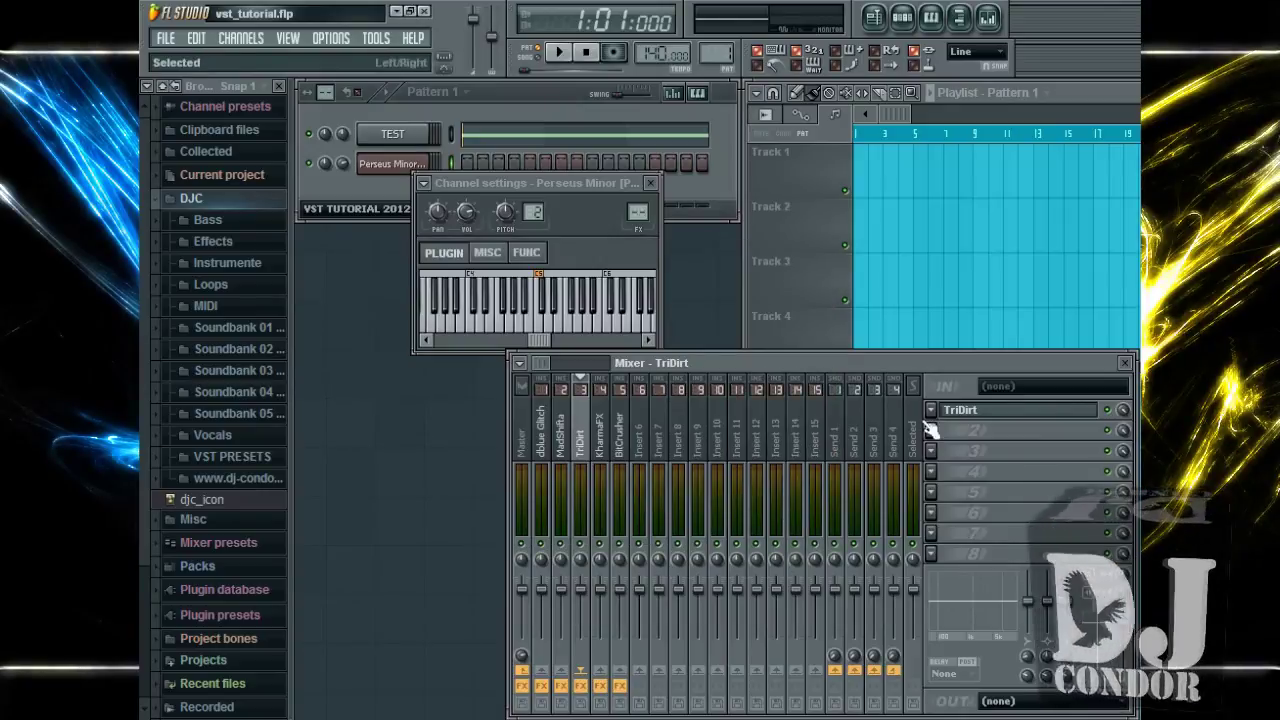
- Look through the effects available for the first effect slot of the TriDirt mixer track
{"action": "left_click", "coordinate": [932, 411]}
{"action": "mouse_move", "coordinate": [1005, 360]}
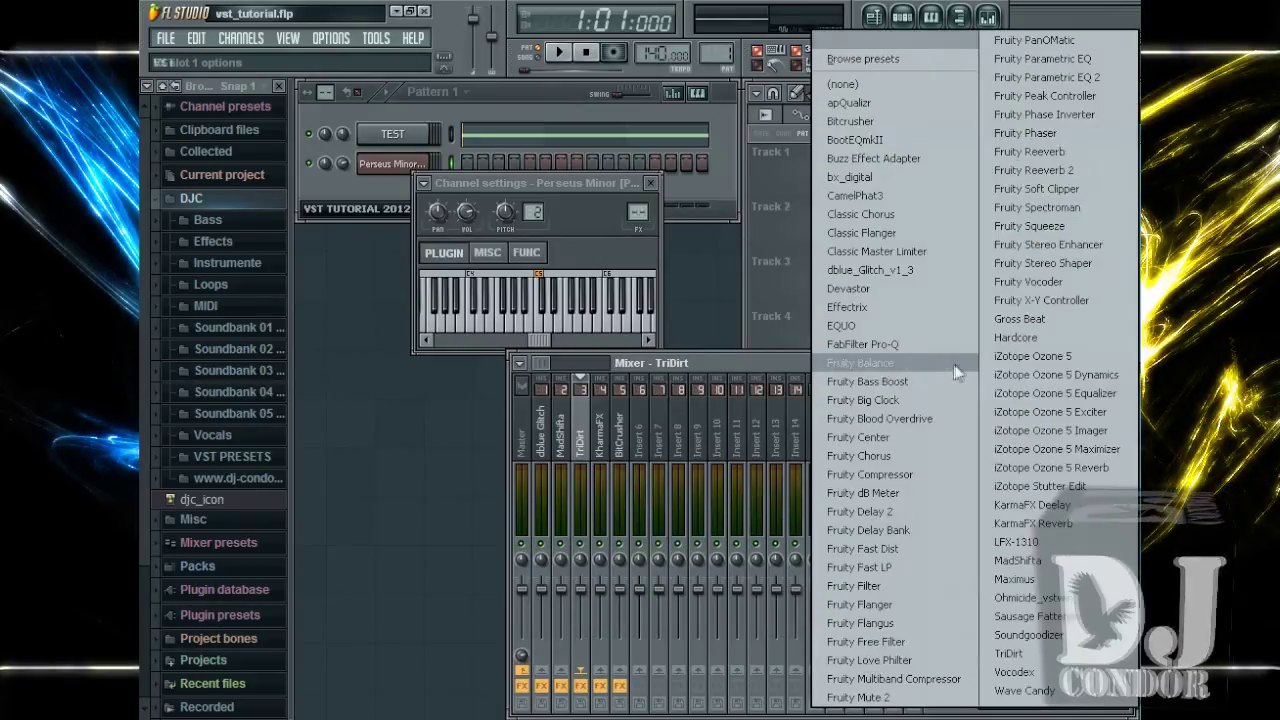